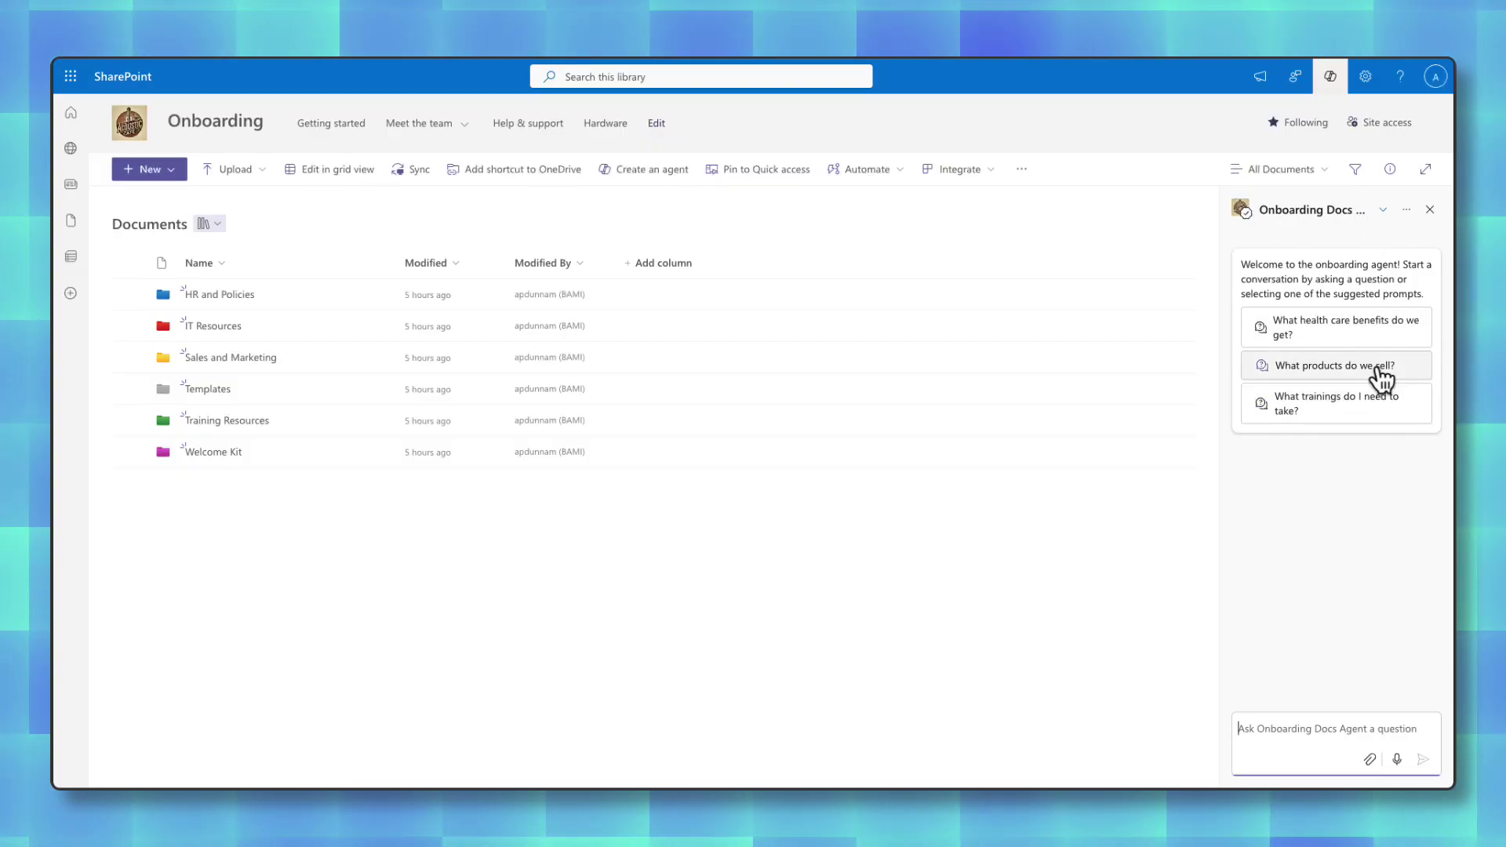
- Send the Onboarding Docs Agent the suggested question 'What products do we sell?'
{"action": "left_click", "coordinate": [1380, 375]}
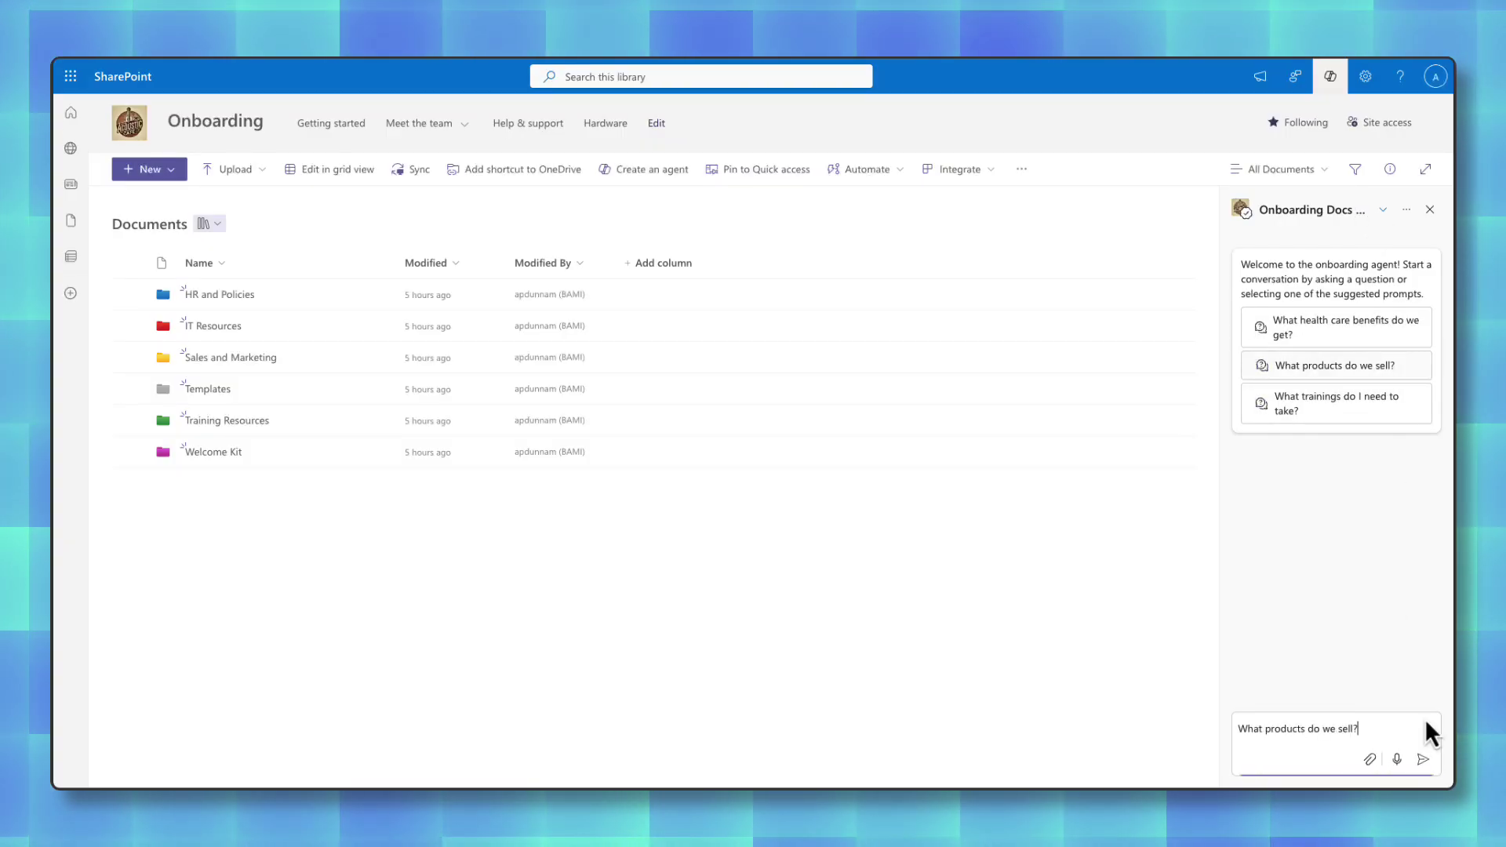
{"action": "left_click", "coordinate": [1423, 760]}
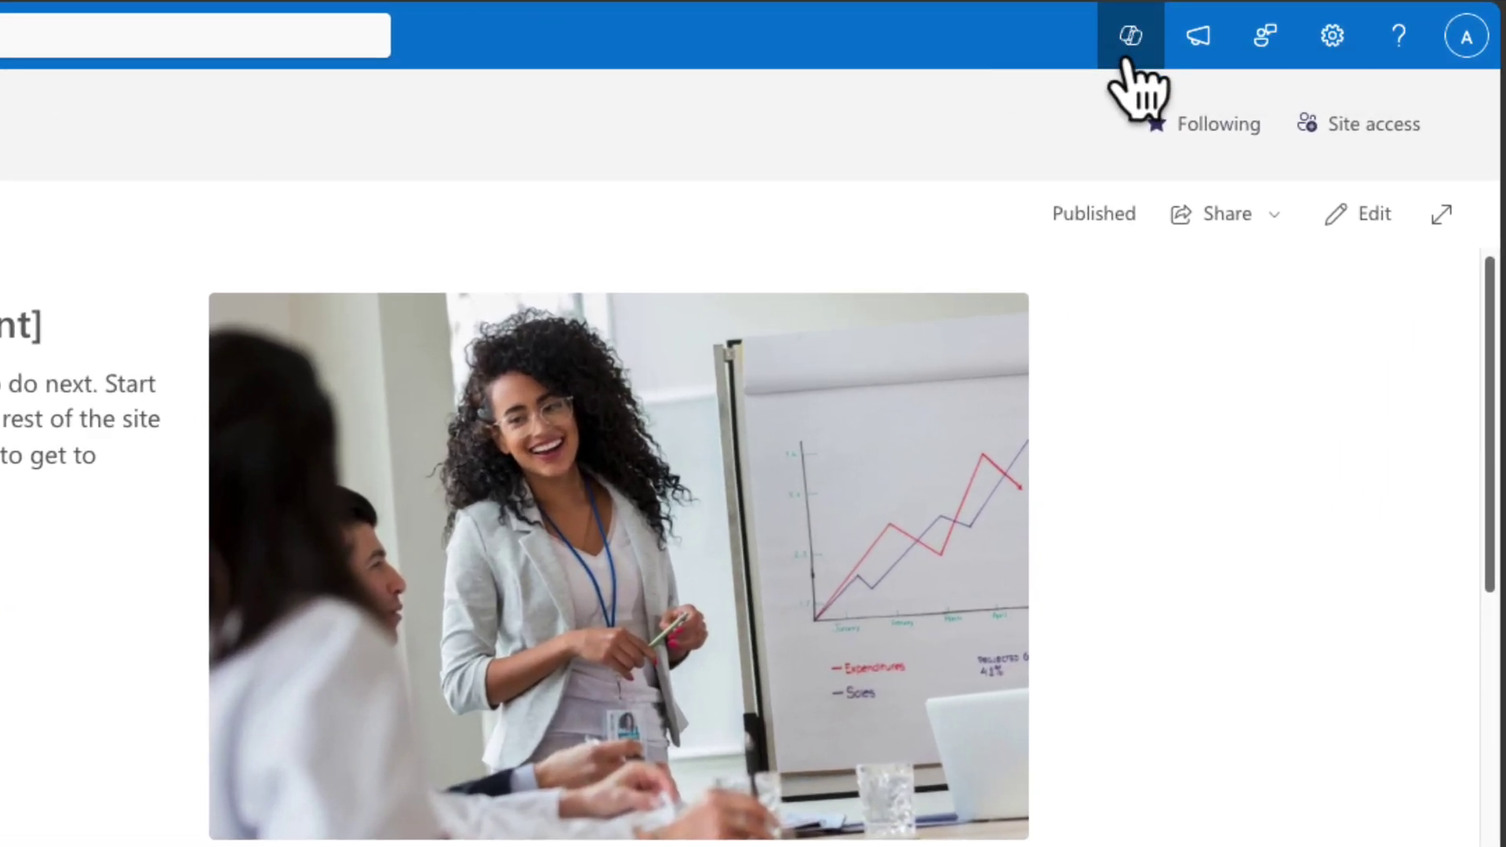
- Ask the site's Copilot agent 'Who is on our leadership team' and expand its 1 Reference source
{"action": "left_click", "coordinate": [1129, 37]}
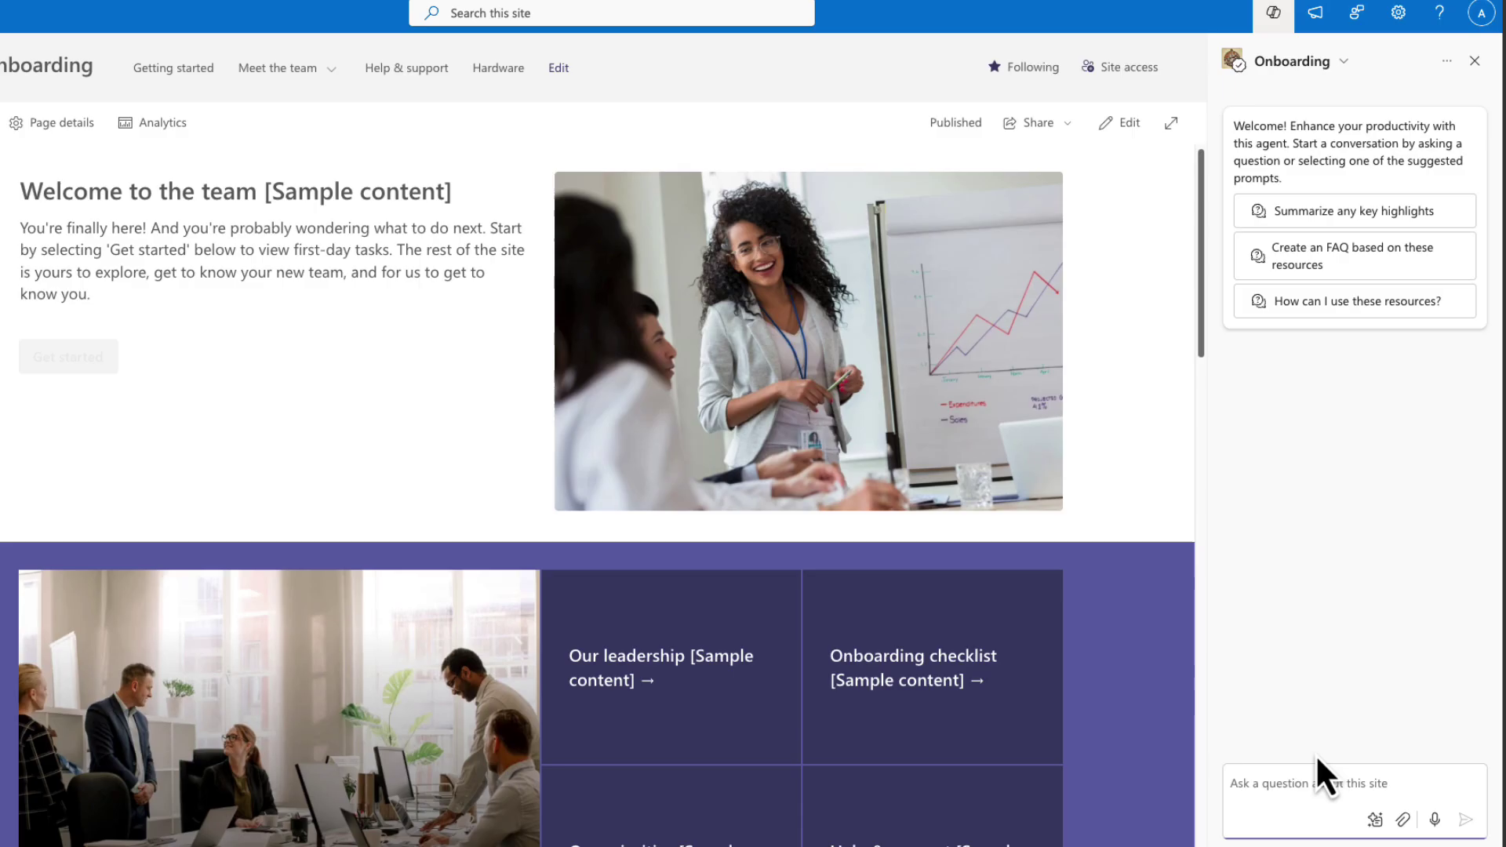
{"action": "type", "text": "Who is on our leader"}
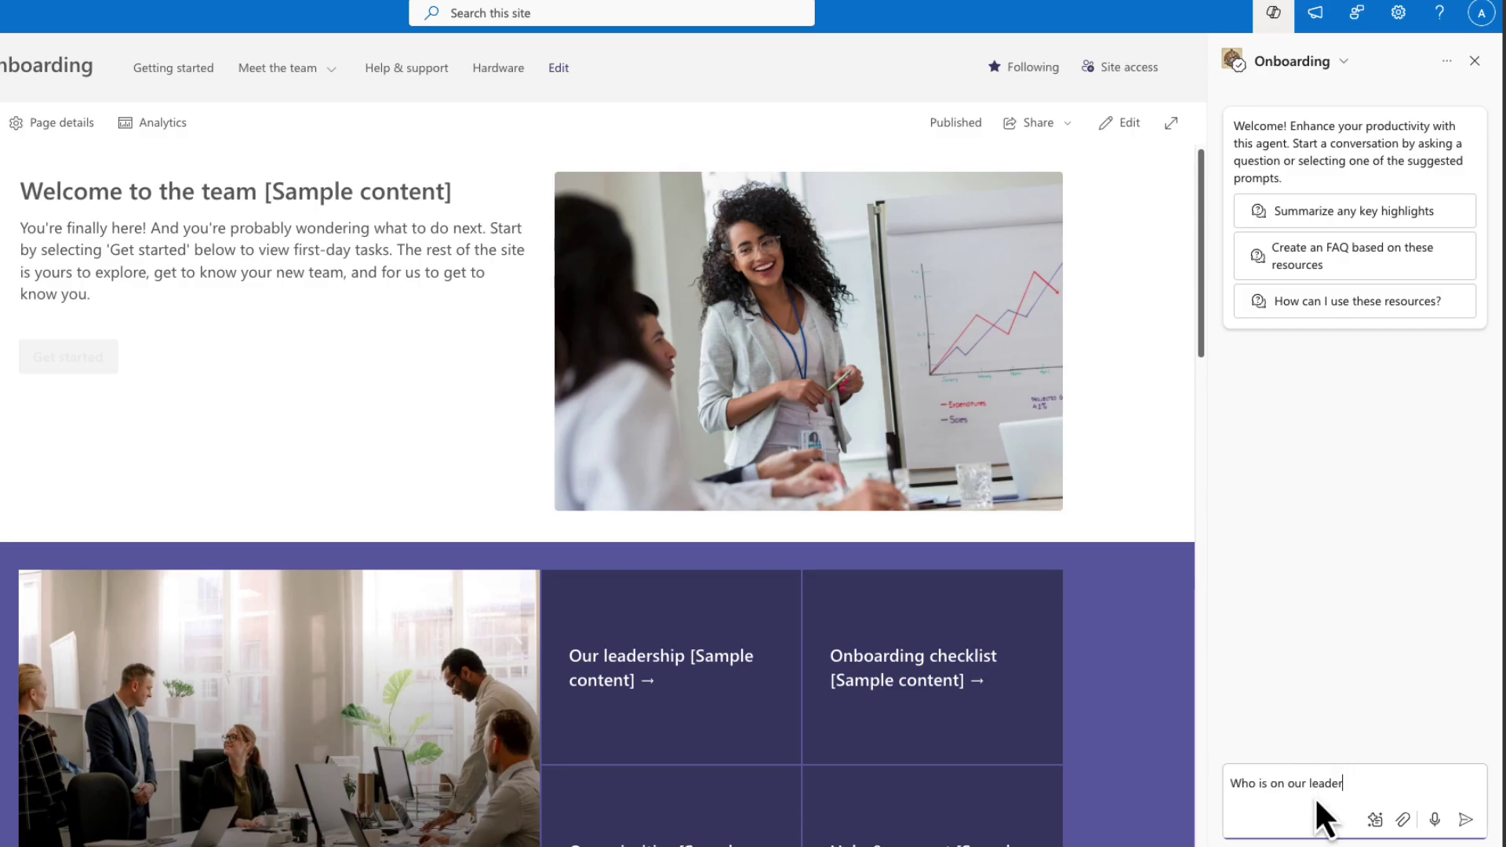
{"action": "type", "text": "ship team"}
{"action": "key", "text": "Return"}
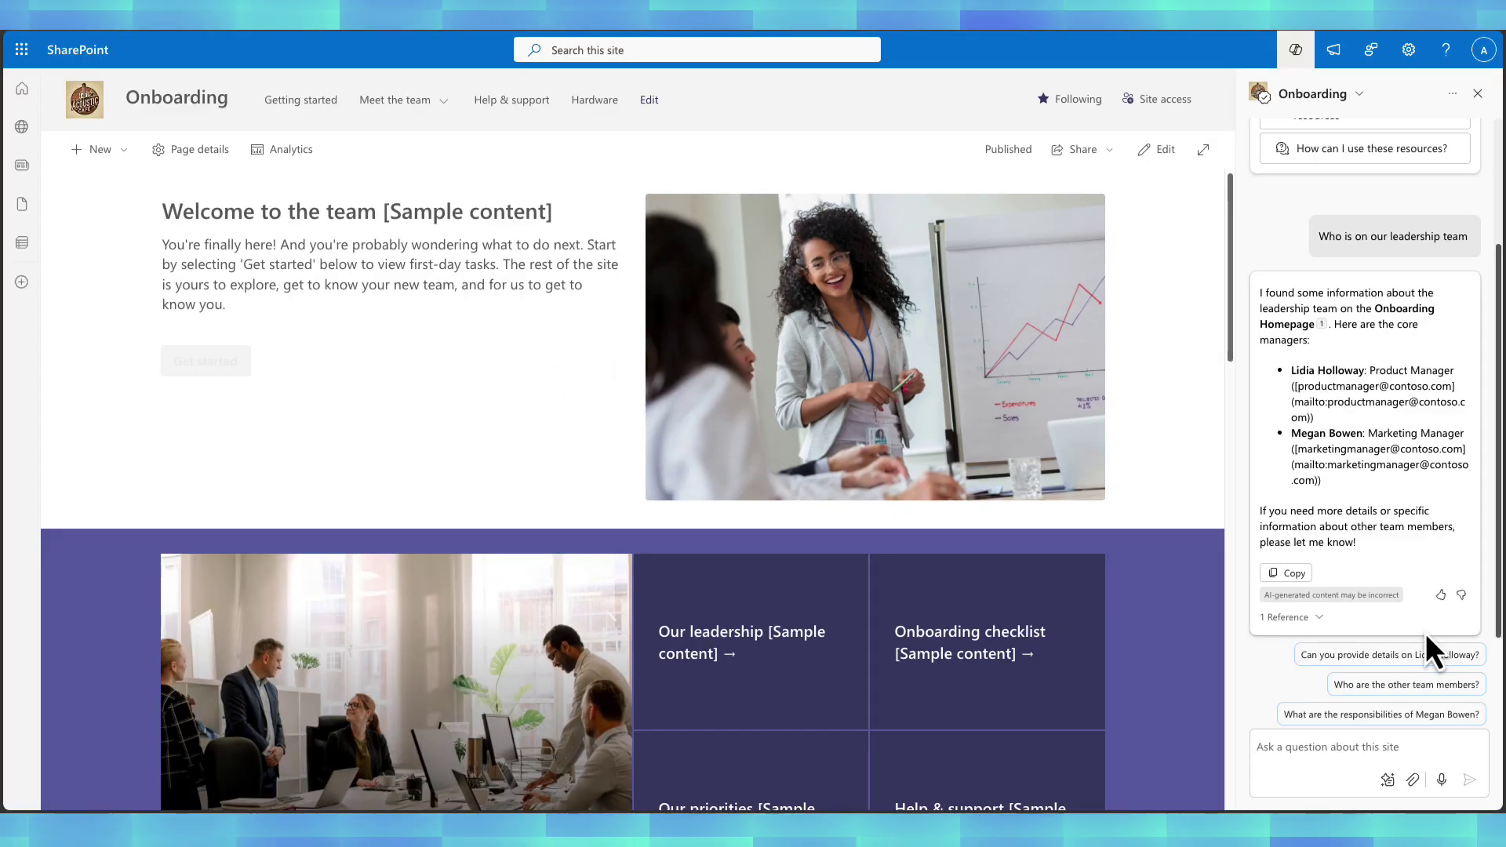
{"action": "left_click", "coordinate": [1320, 617]}
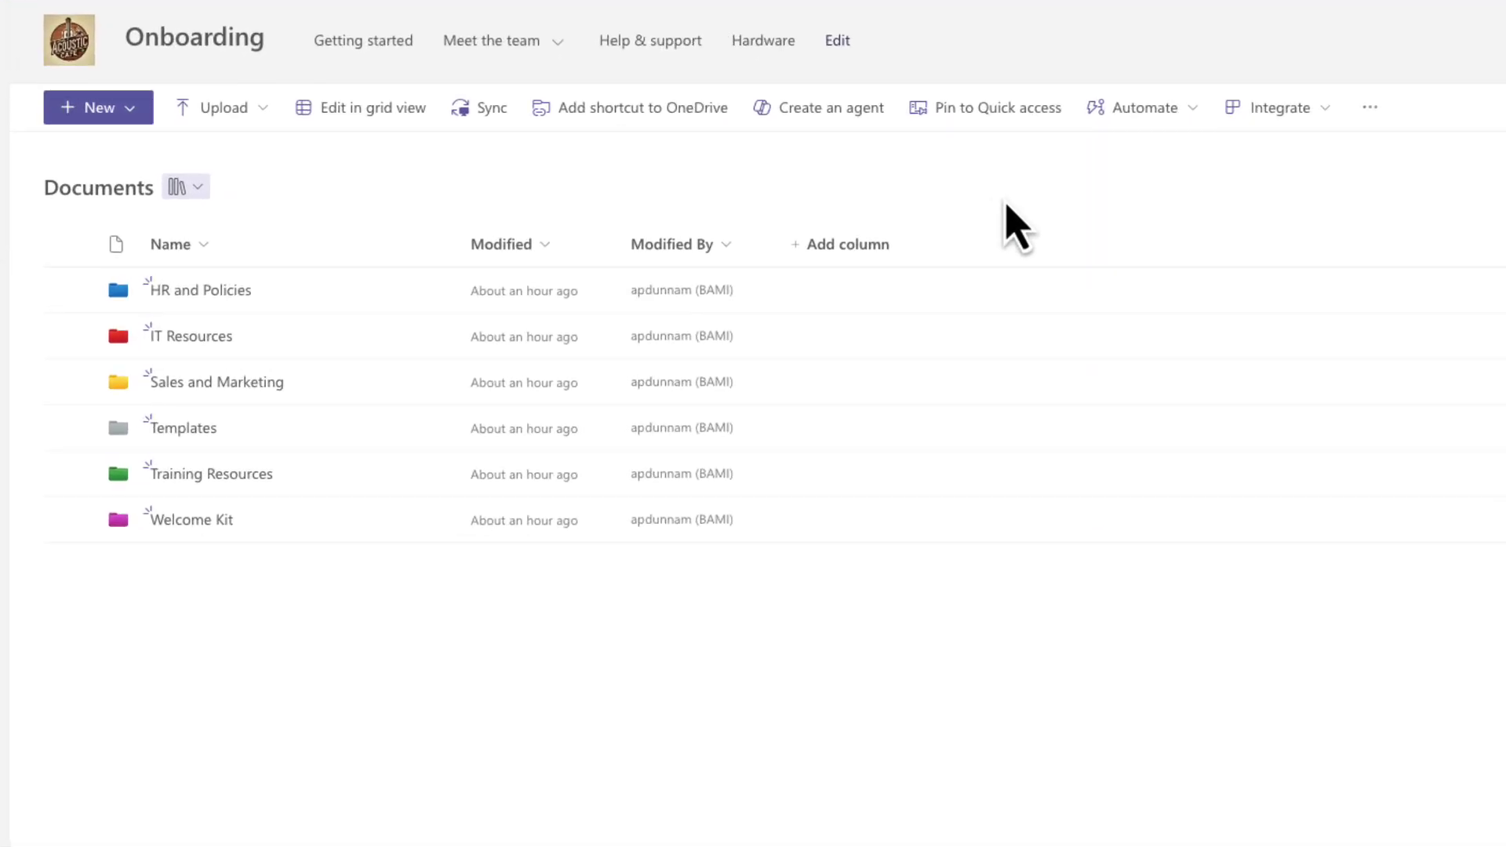
- Create agents from the whole Documents library and from the Sales and Marketing folder
{"action": "left_click", "coordinate": [849, 115]}
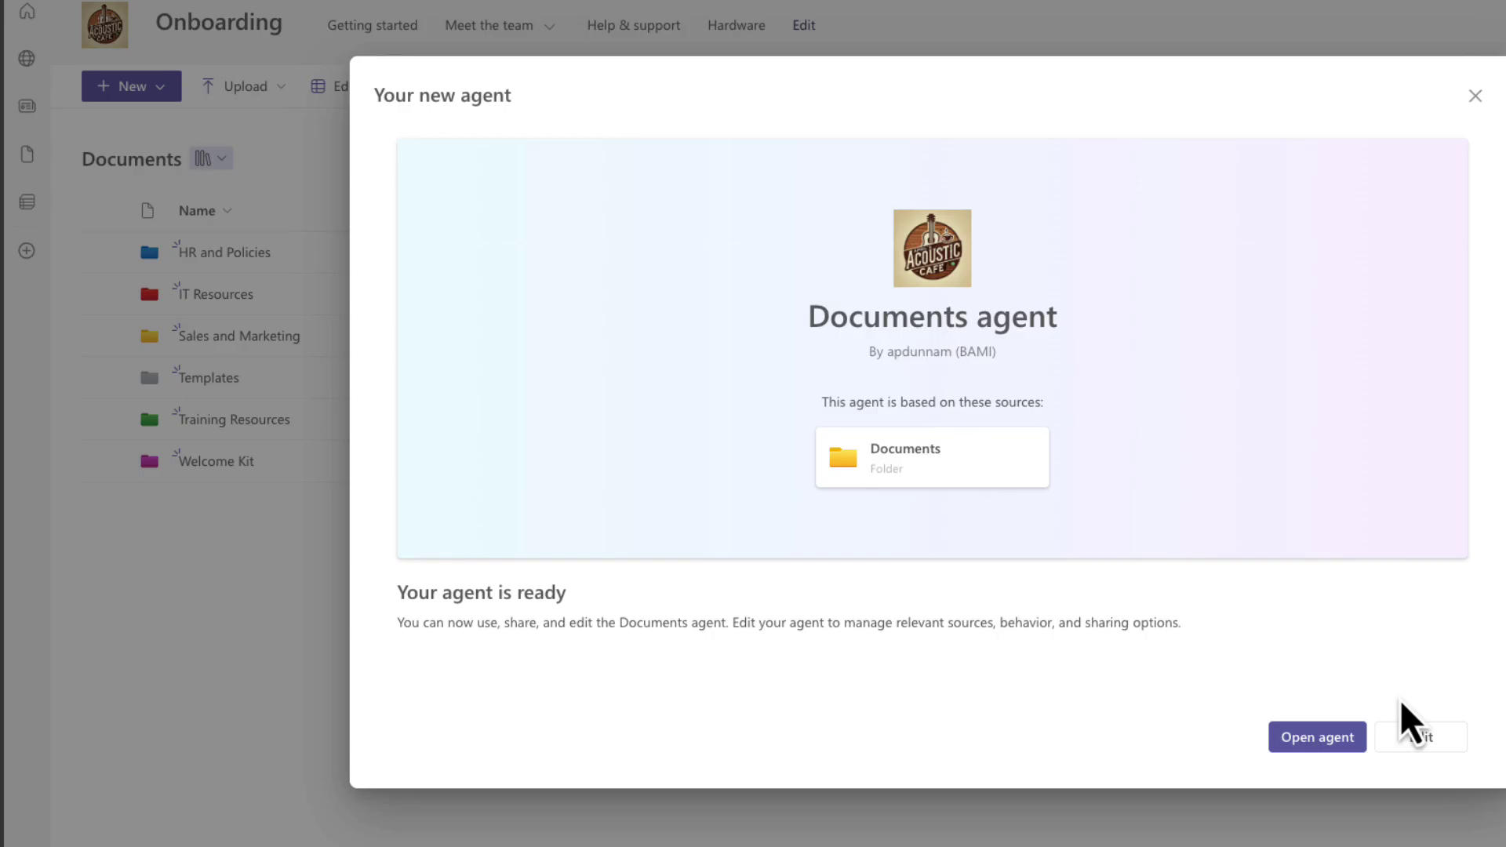
{"action": "left_click", "coordinate": [1406, 730]}
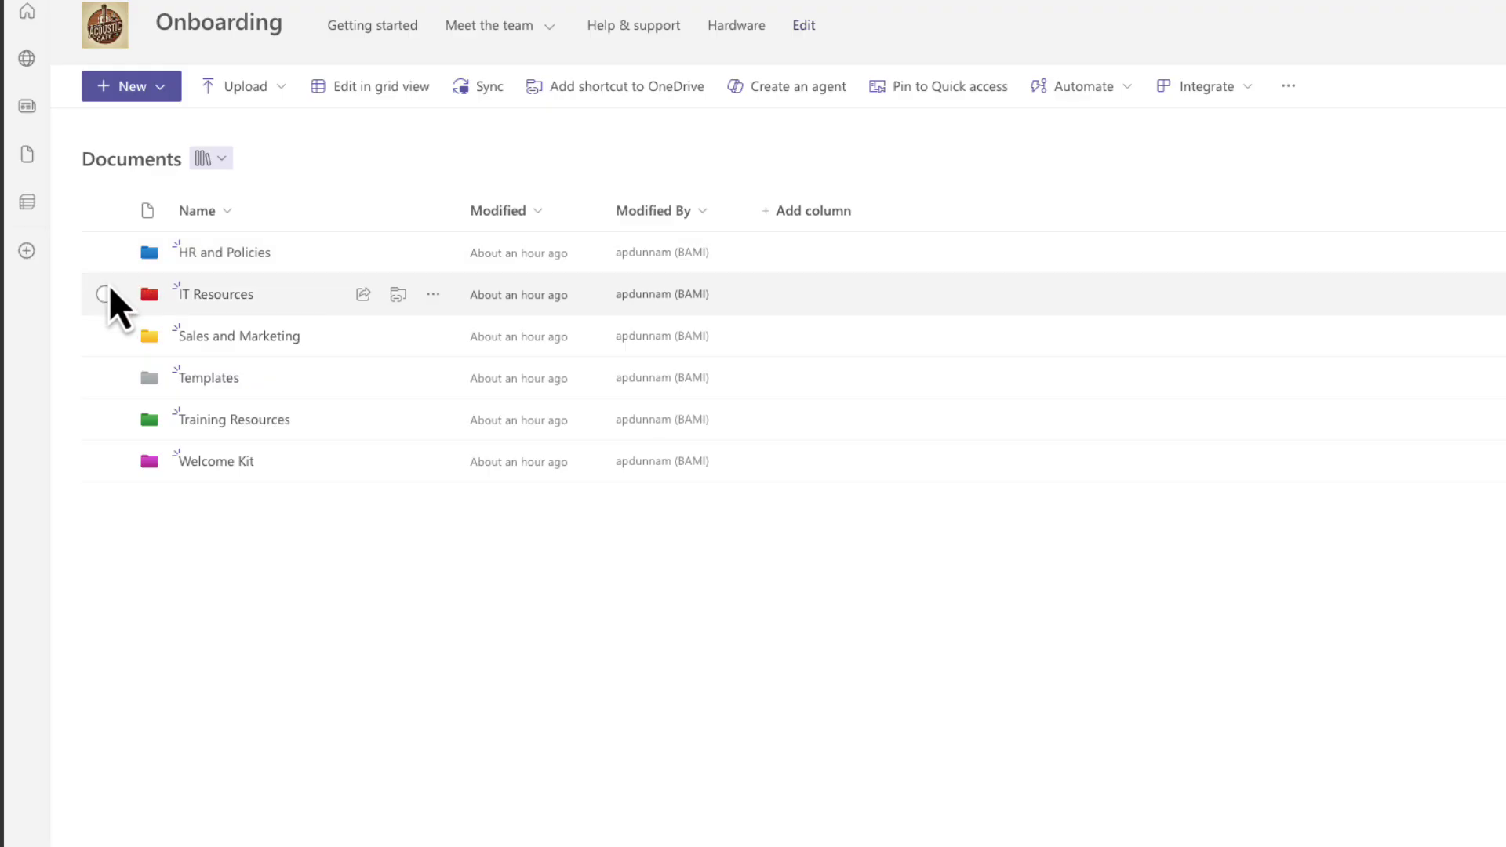
{"action": "left_click", "coordinate": [105, 336]}
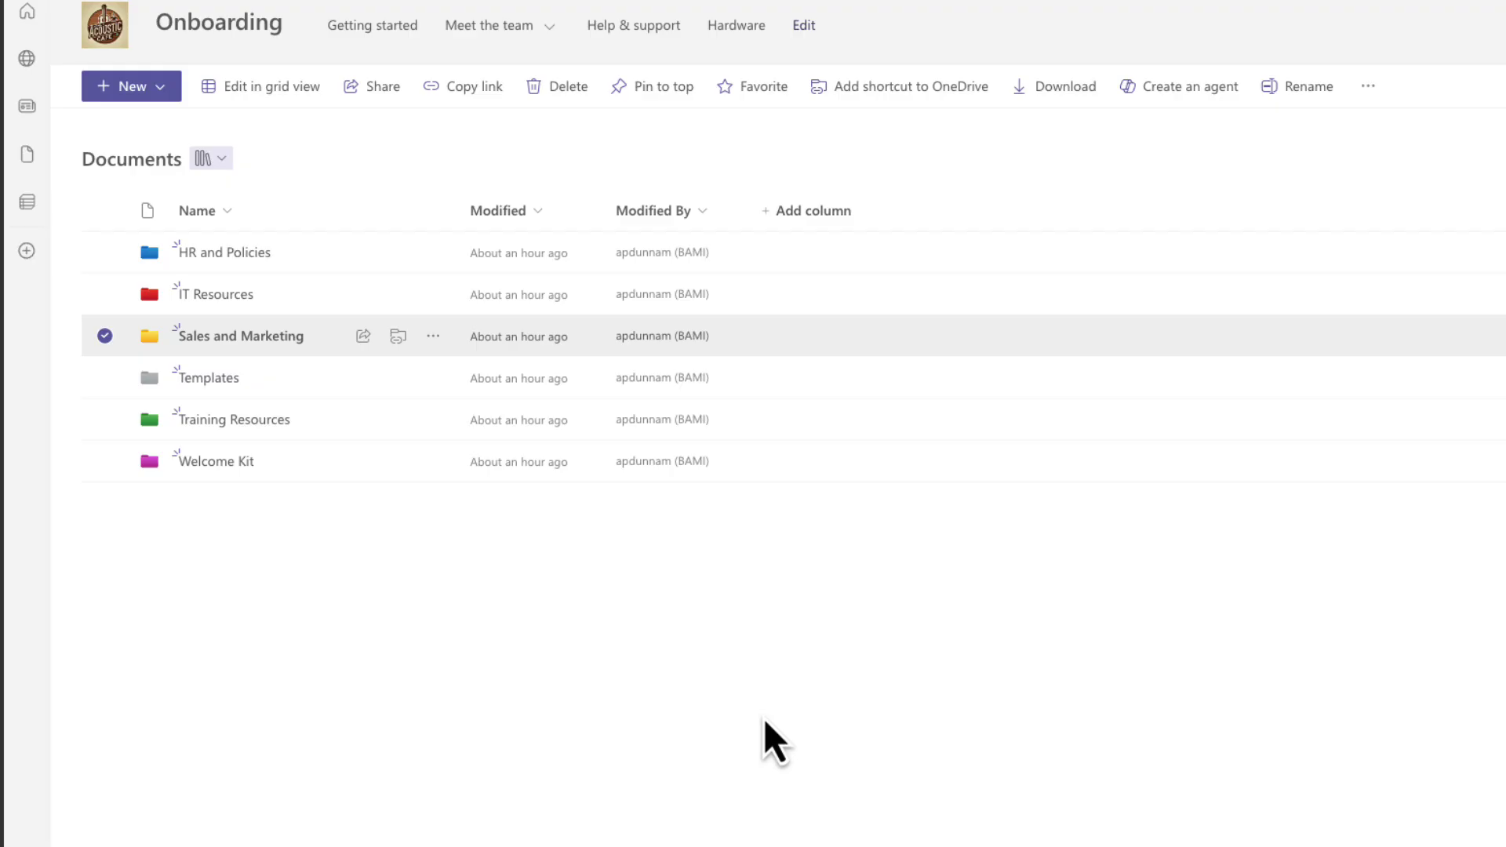
{"action": "left_click", "coordinate": [1221, 90]}
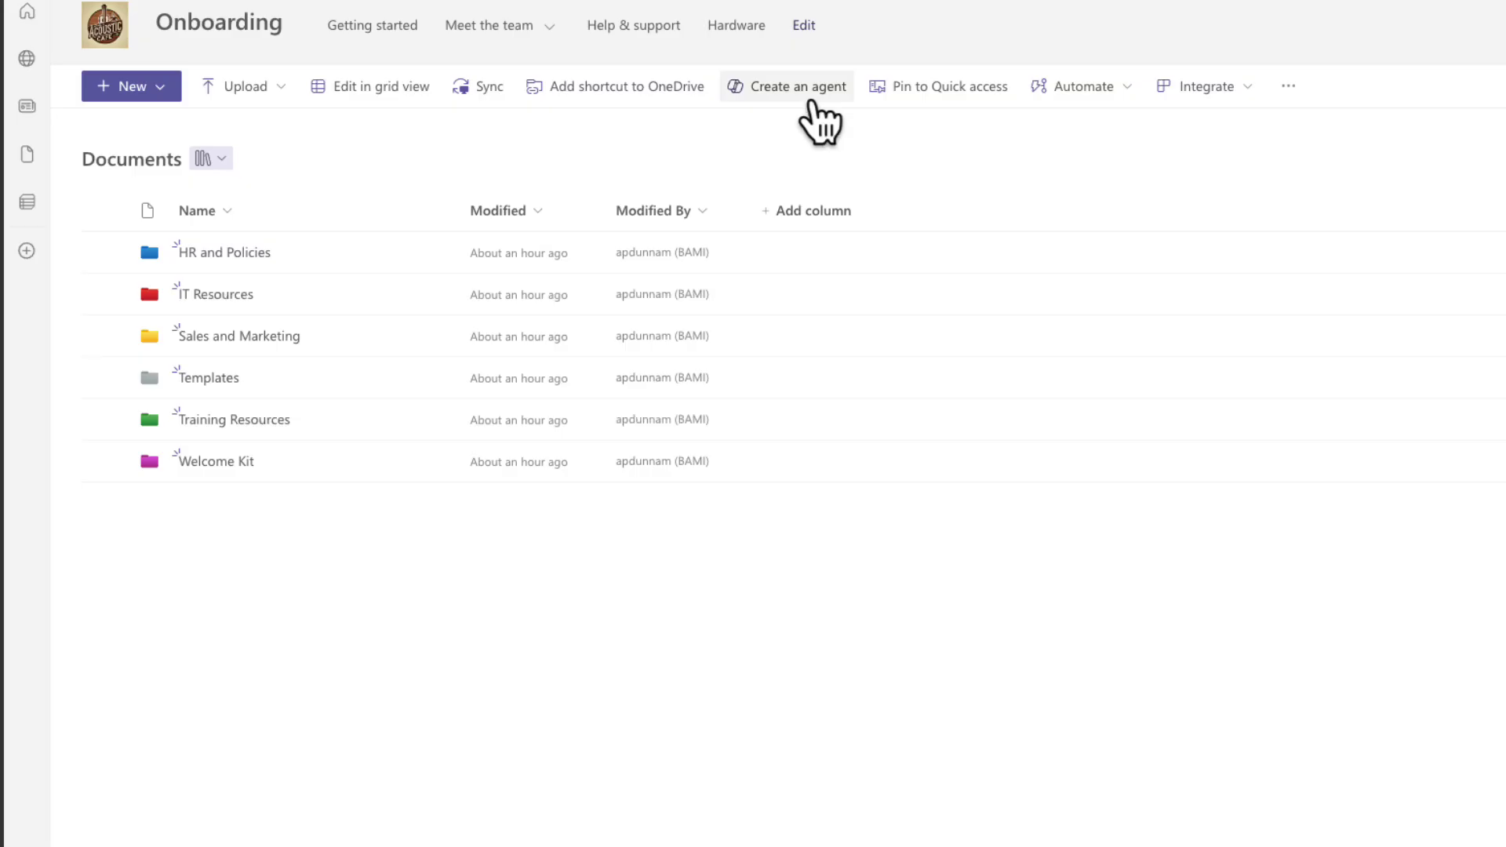
- Create the Documents agent from the library and select it in the side chat pane
{"action": "left_click", "coordinate": [807, 99]}
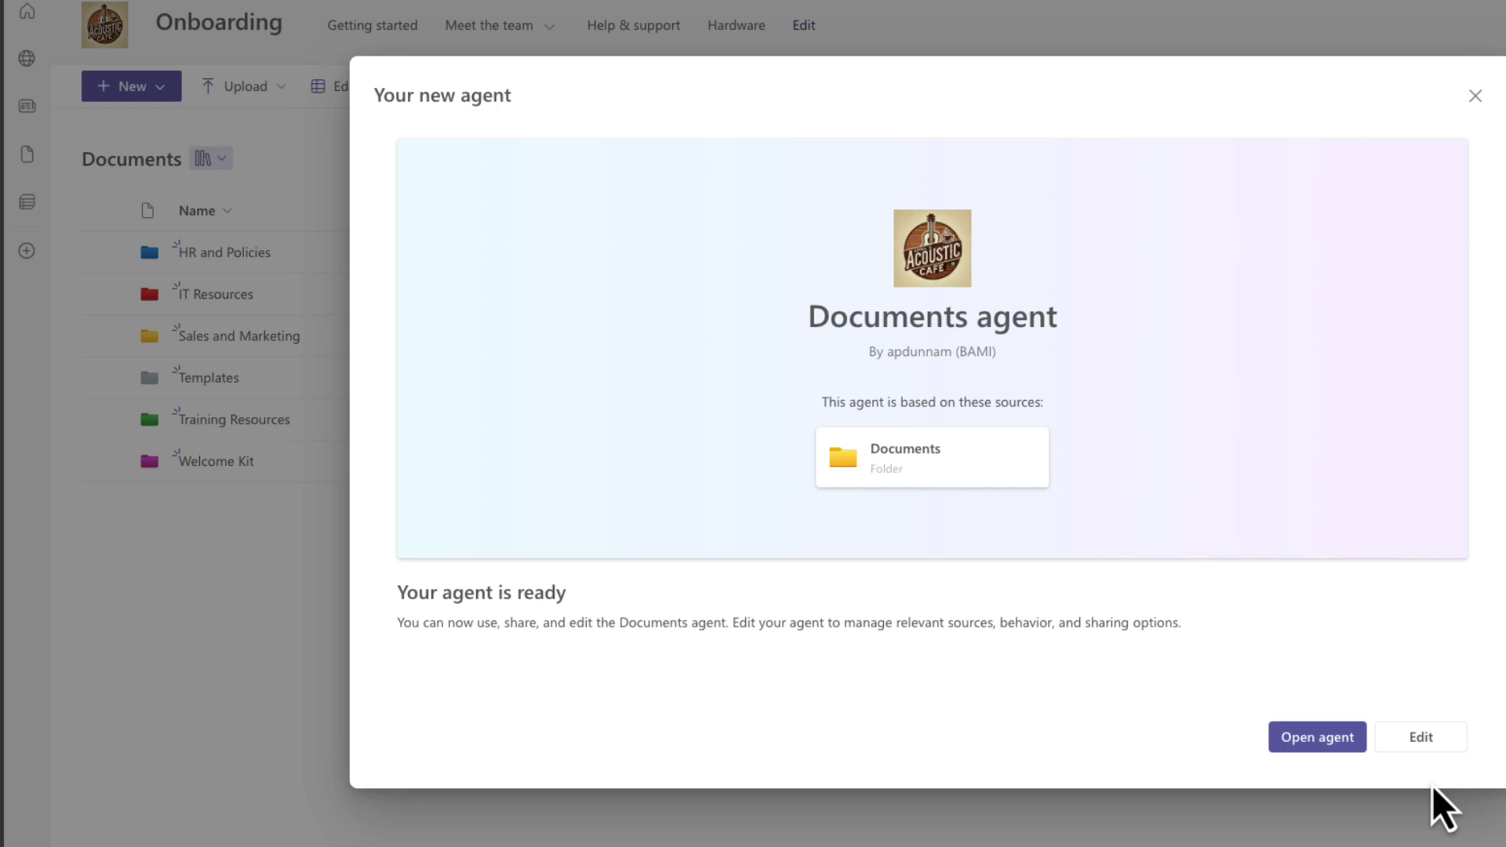
{"action": "left_click", "coordinate": [1335, 745]}
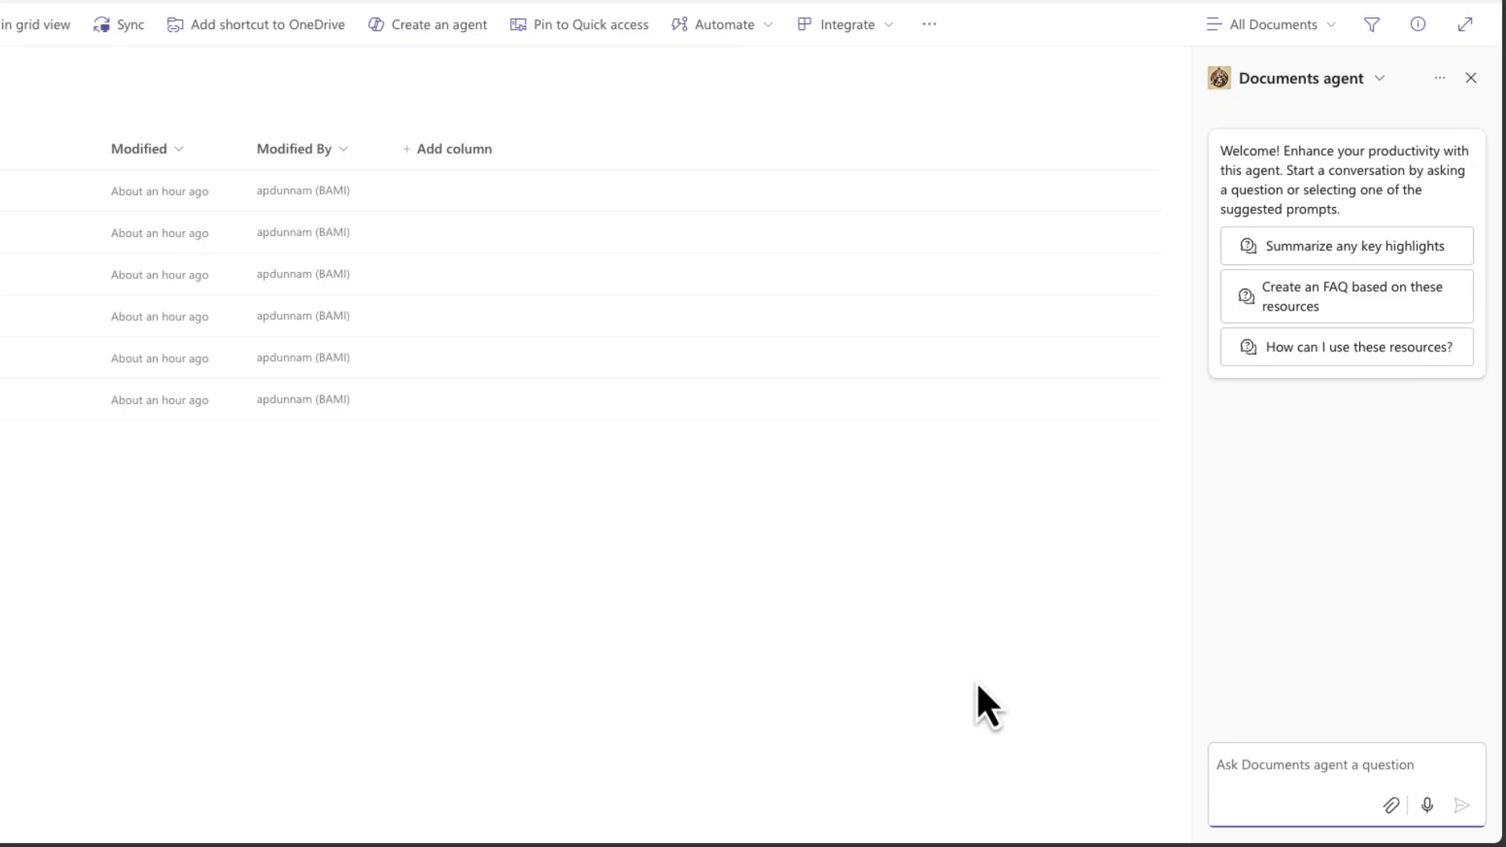
{"action": "left_click", "coordinate": [1385, 93]}
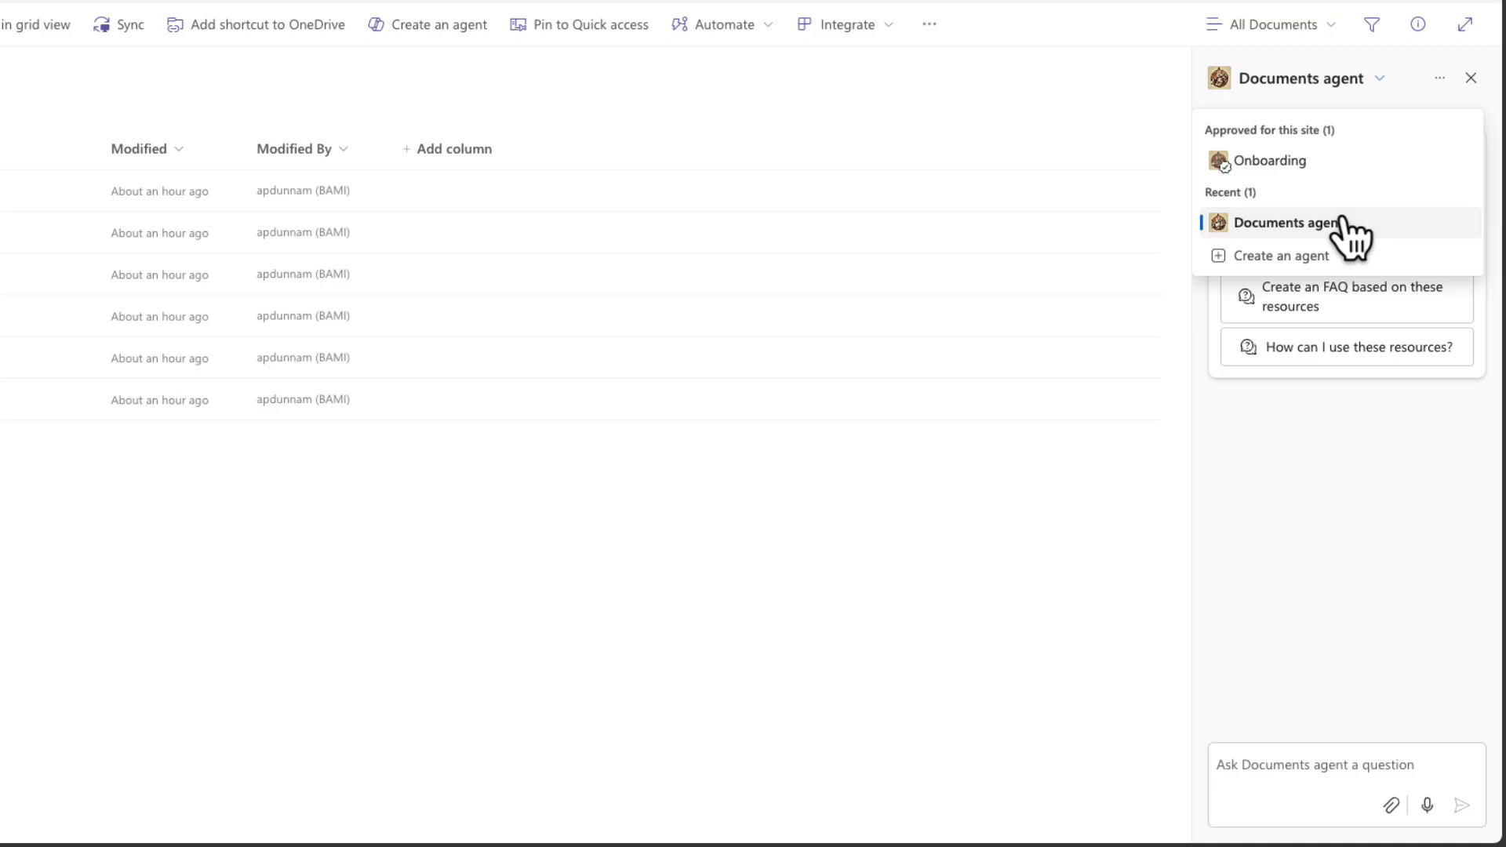
{"action": "left_click", "coordinate": [1348, 542]}
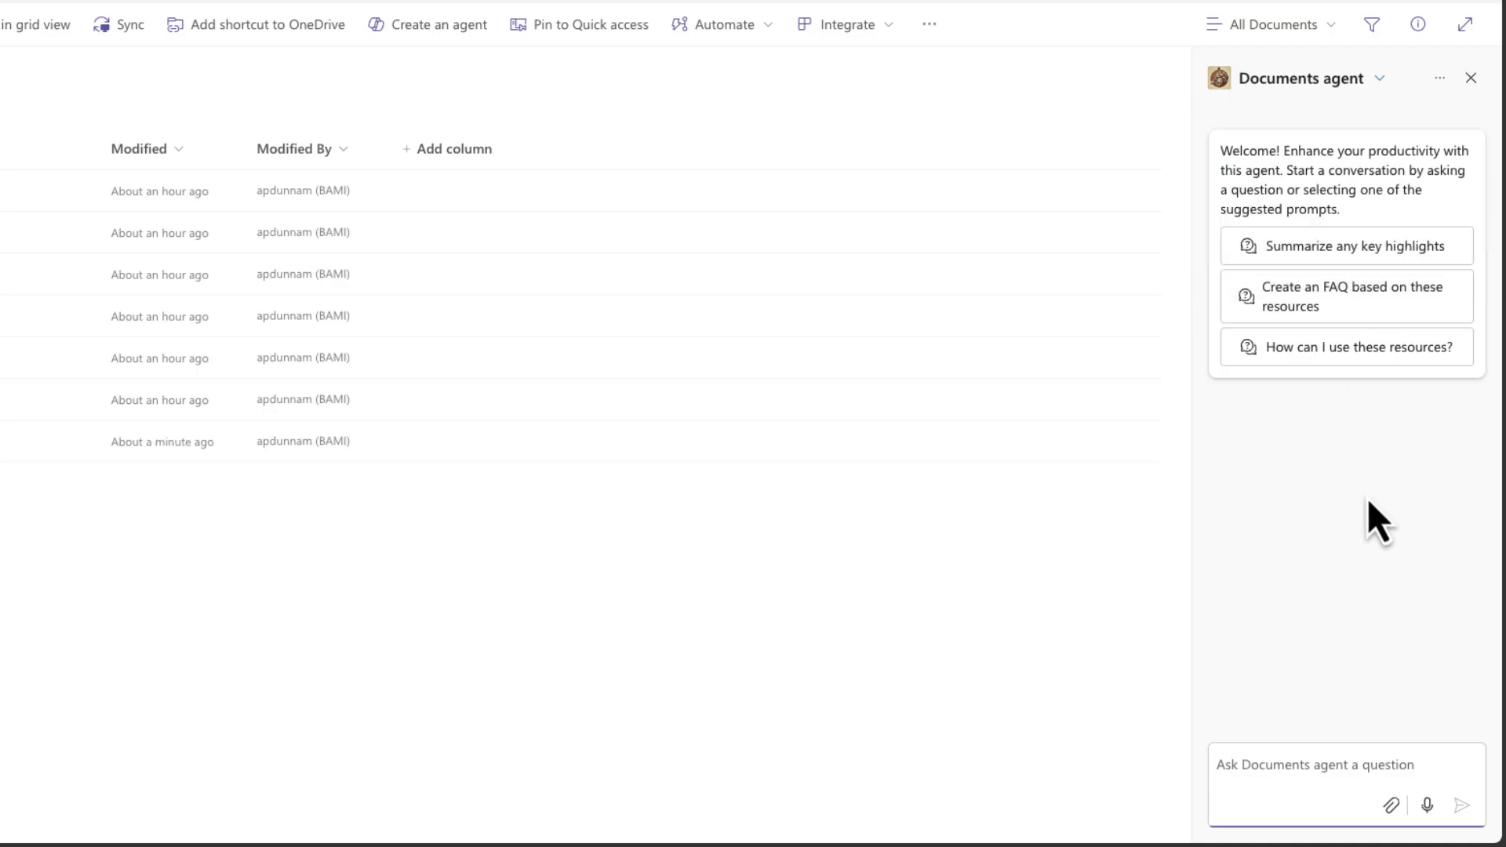
- Ask 'what health insurance do we have?' and check the answer's Benefits_Overview source
{"action": "type", "text": "what heal"}
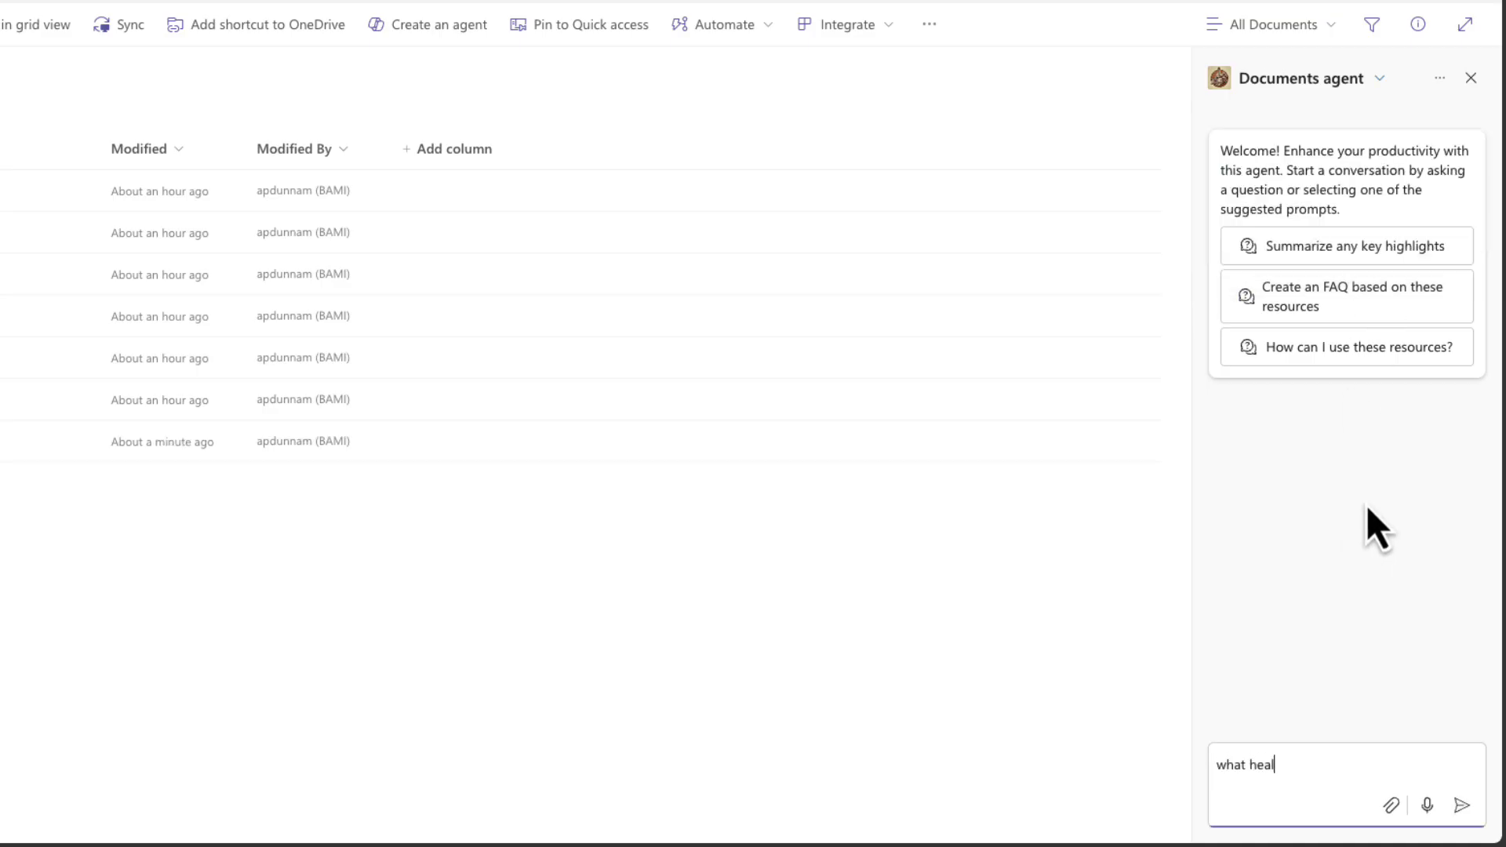
{"action": "type", "text": "th insurance do we have?"}
{"action": "key", "text": "Return"}
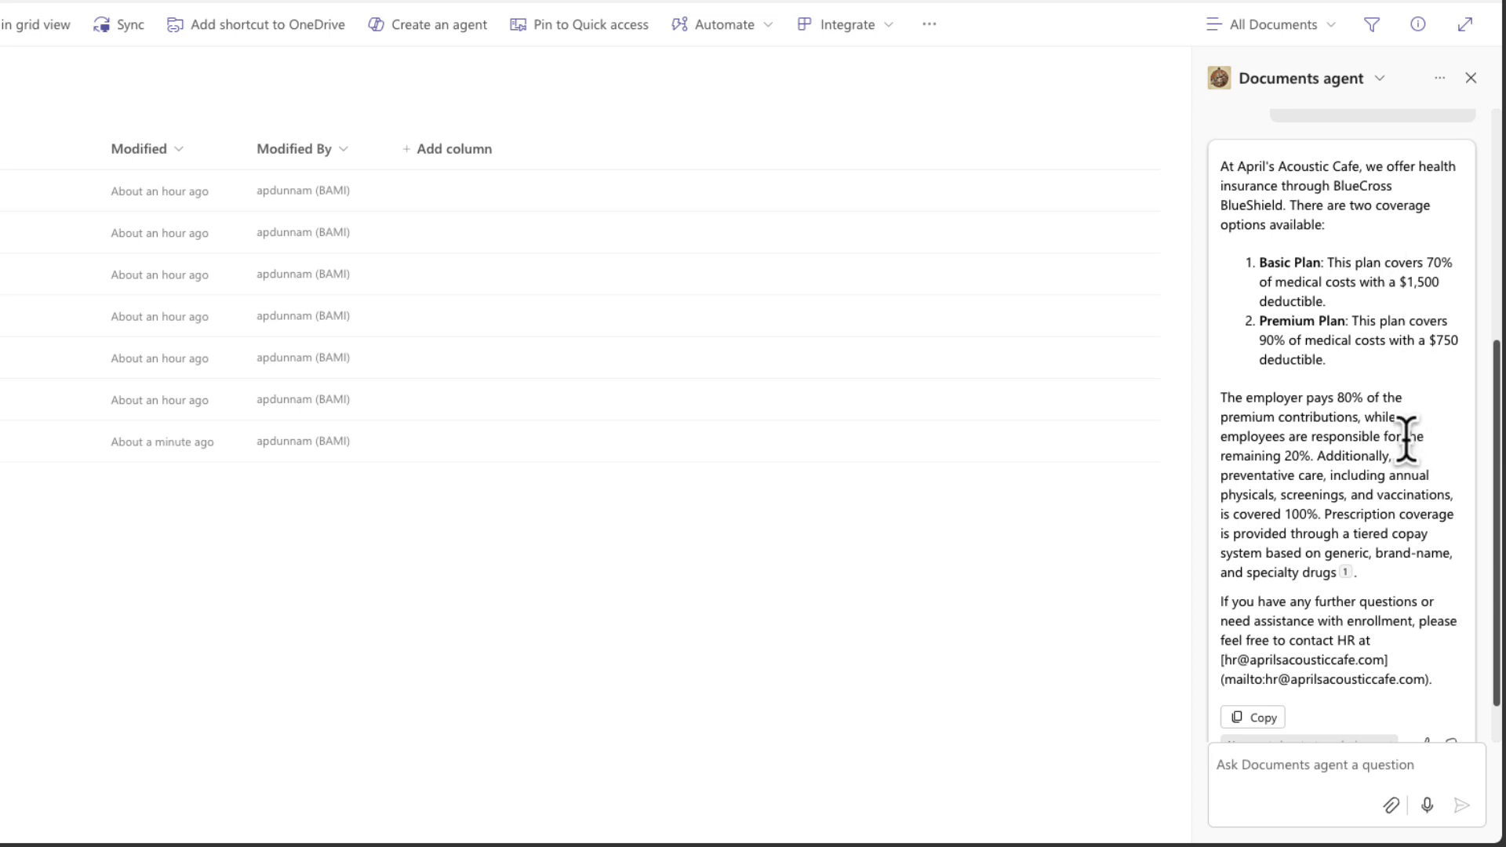
{"action": "left_click", "coordinate": [1280, 715]}
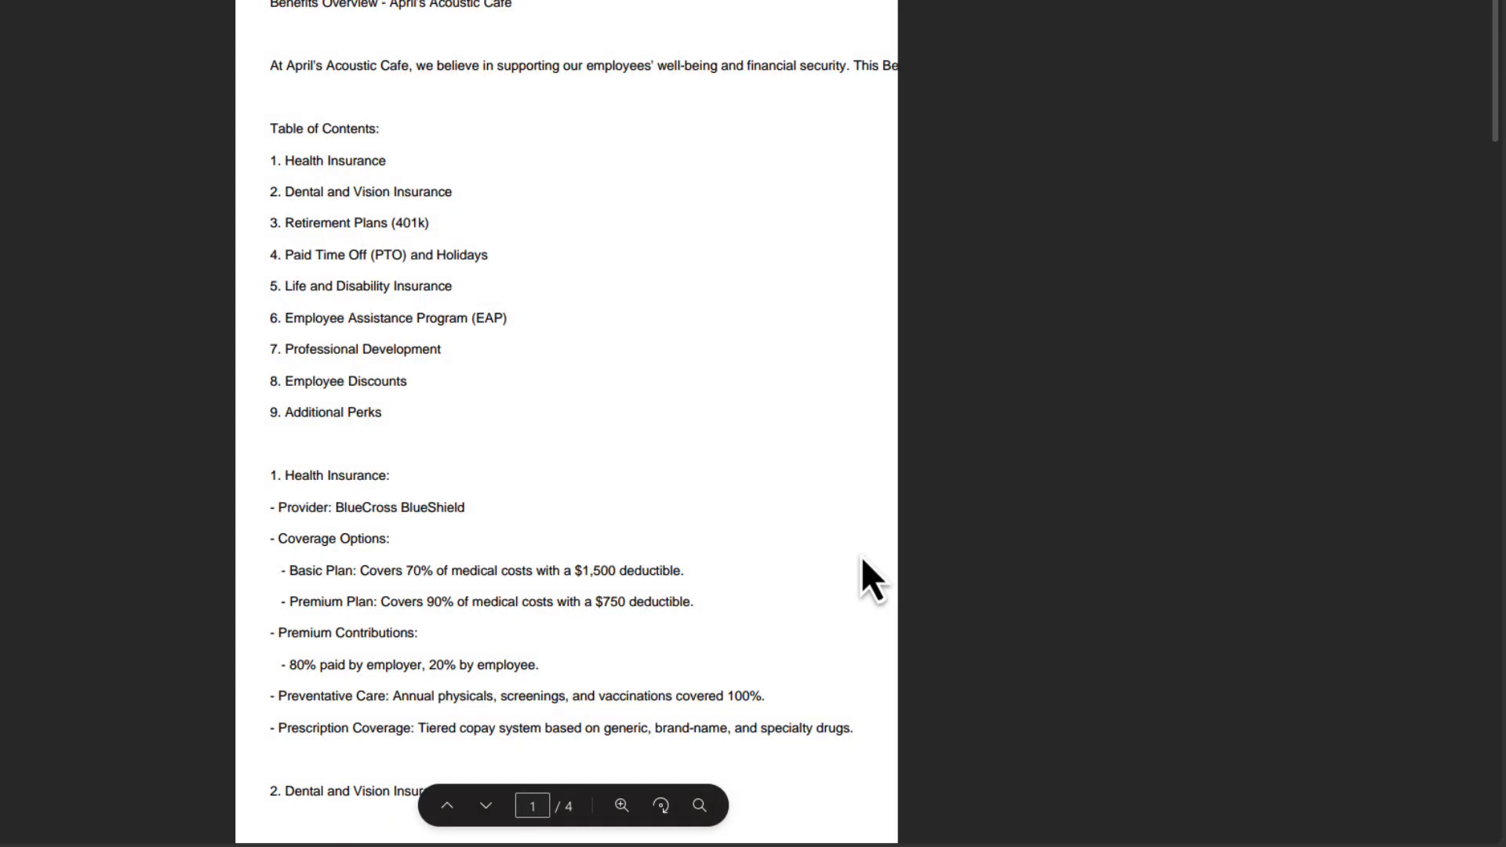
{"action": "left_click", "coordinate": [901, 558]}
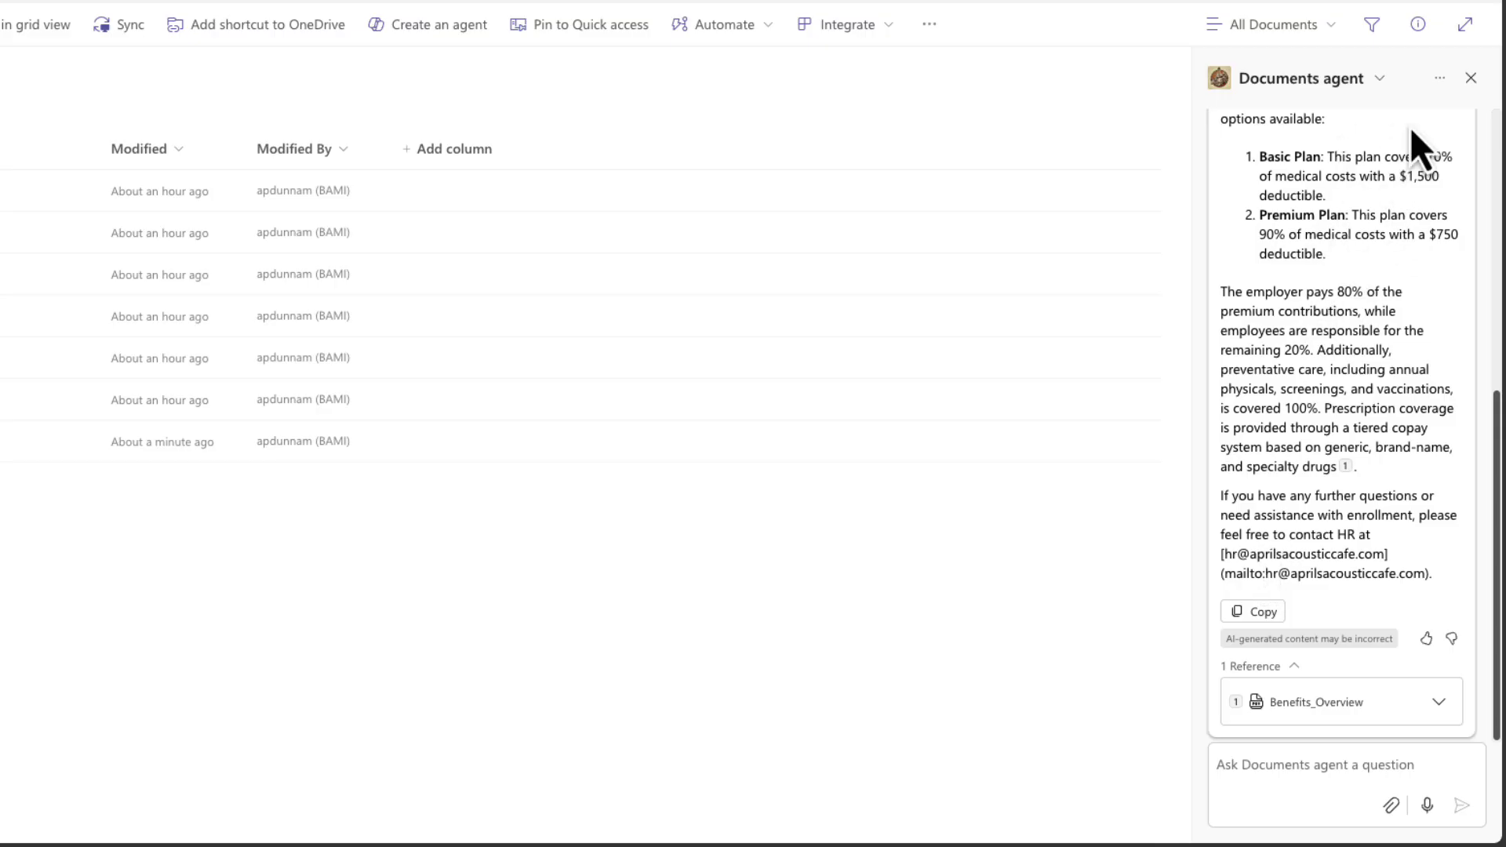
- Rename the agent to 'Onboarding Docs Agent' and end its description with 'onboarding documents'
{"action": "left_click", "coordinate": [1439, 79]}
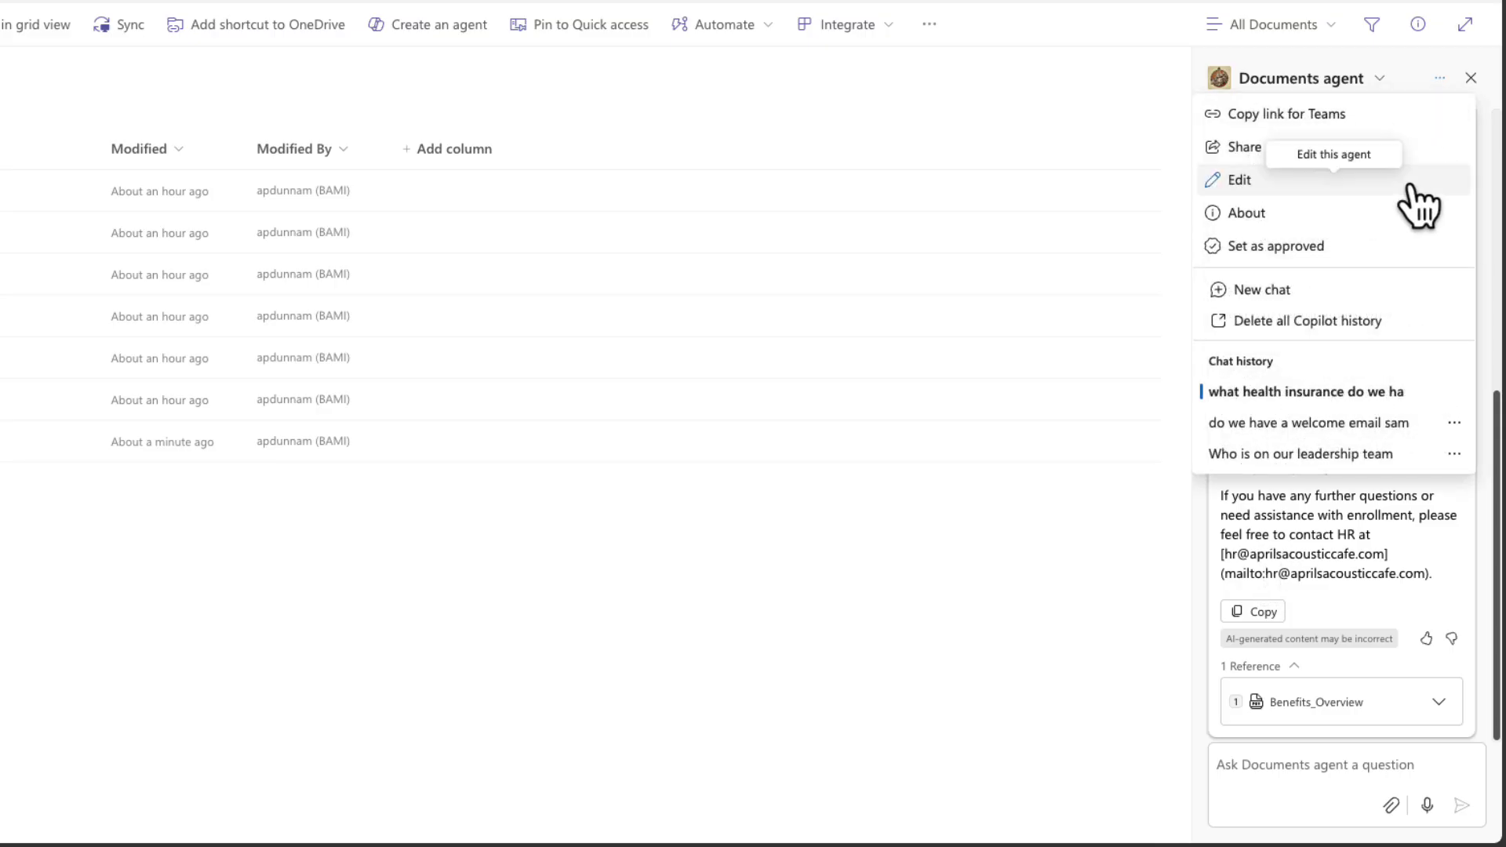
{"action": "left_click", "coordinate": [1409, 187]}
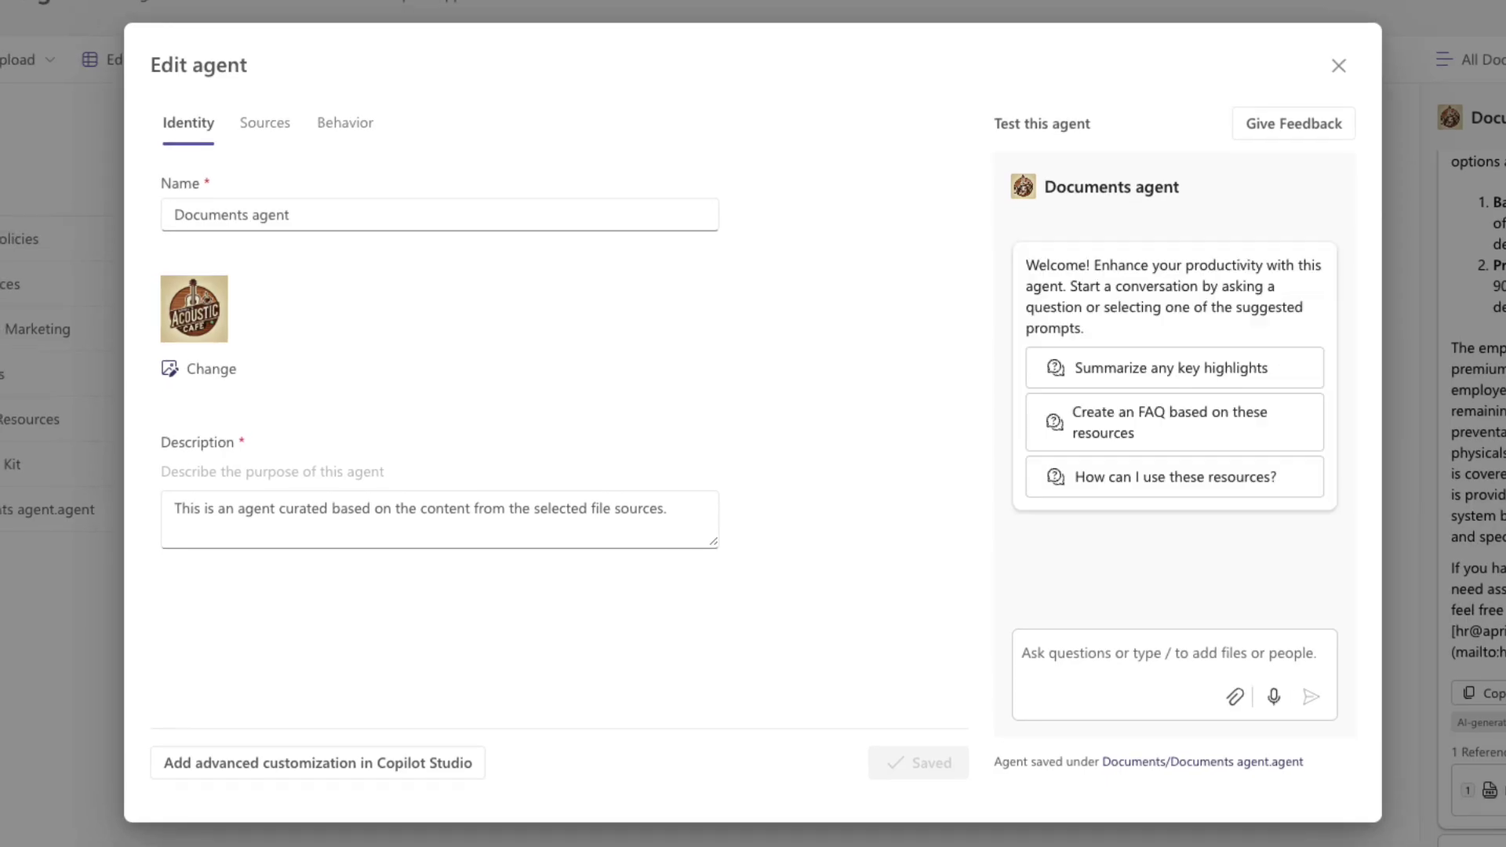
{"action": "triple_click", "coordinate": [371, 210]}
{"action": "type", "text": "Onb"}
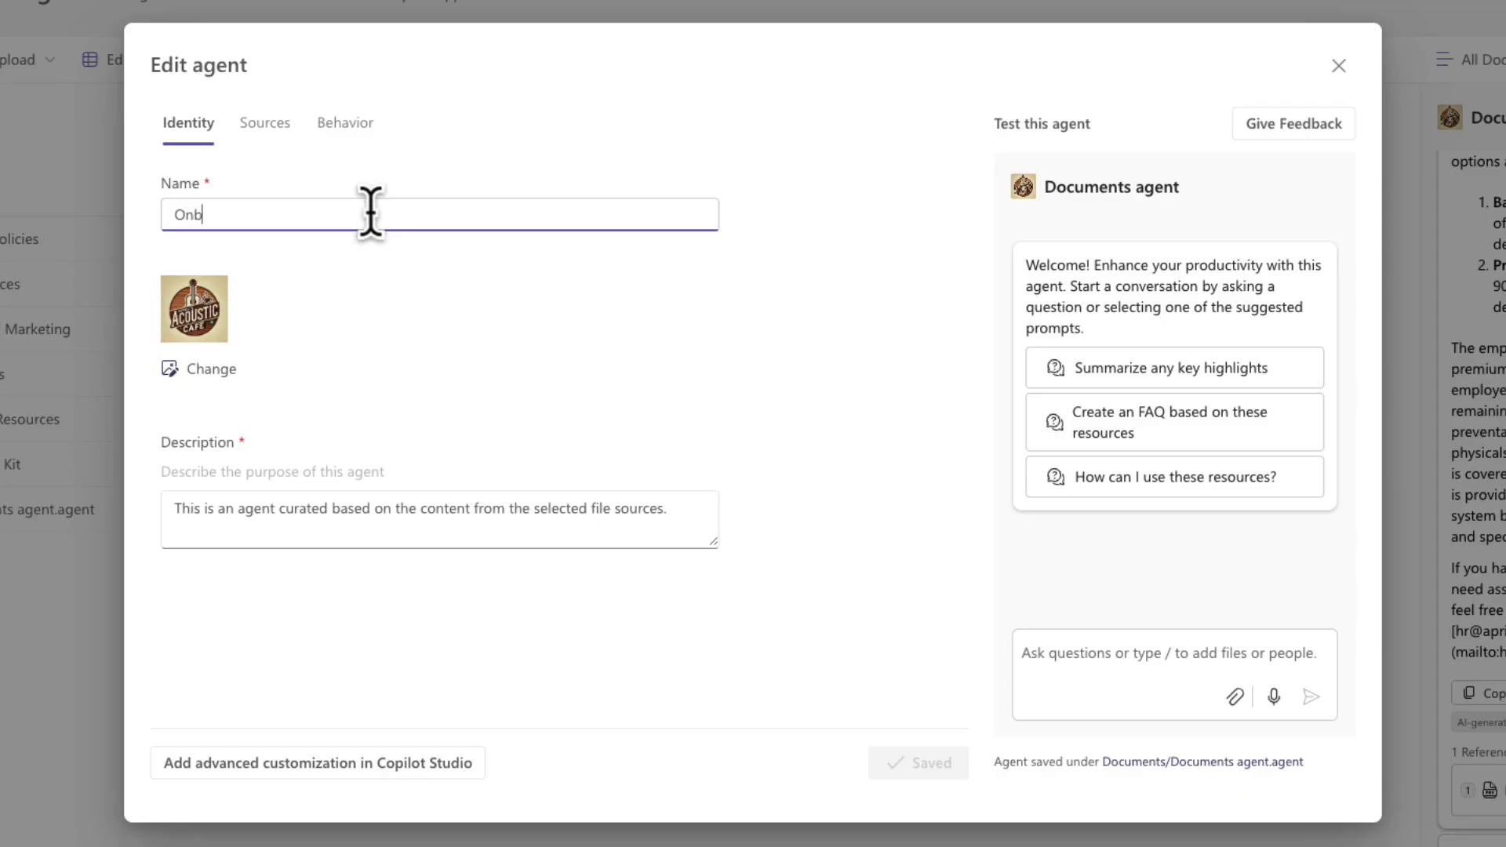
{"action": "type", "text": "oarding Docs Agent"}
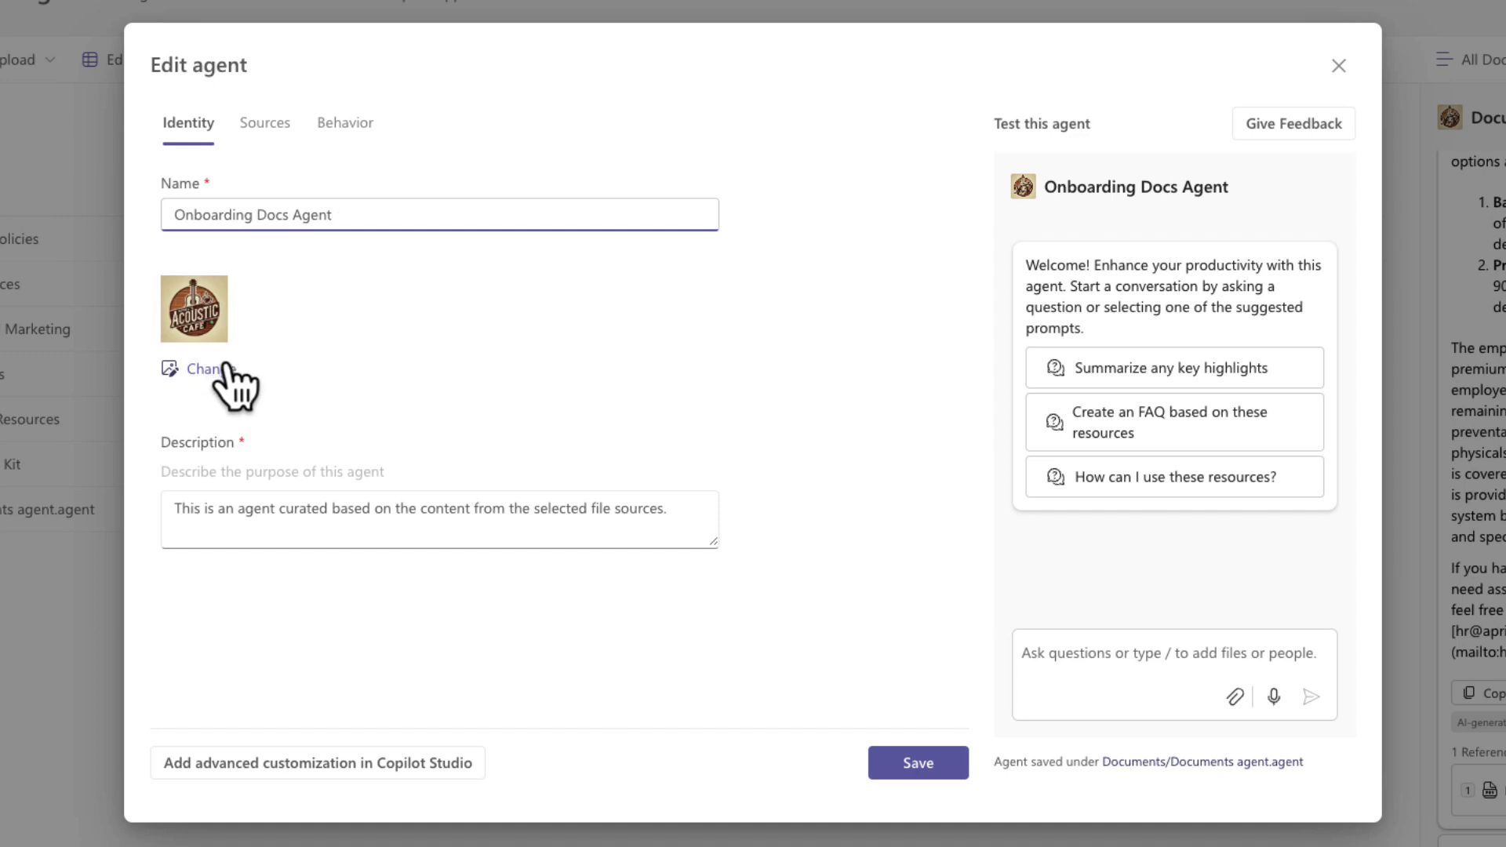
{"action": "left_click", "coordinate": [697, 517]}
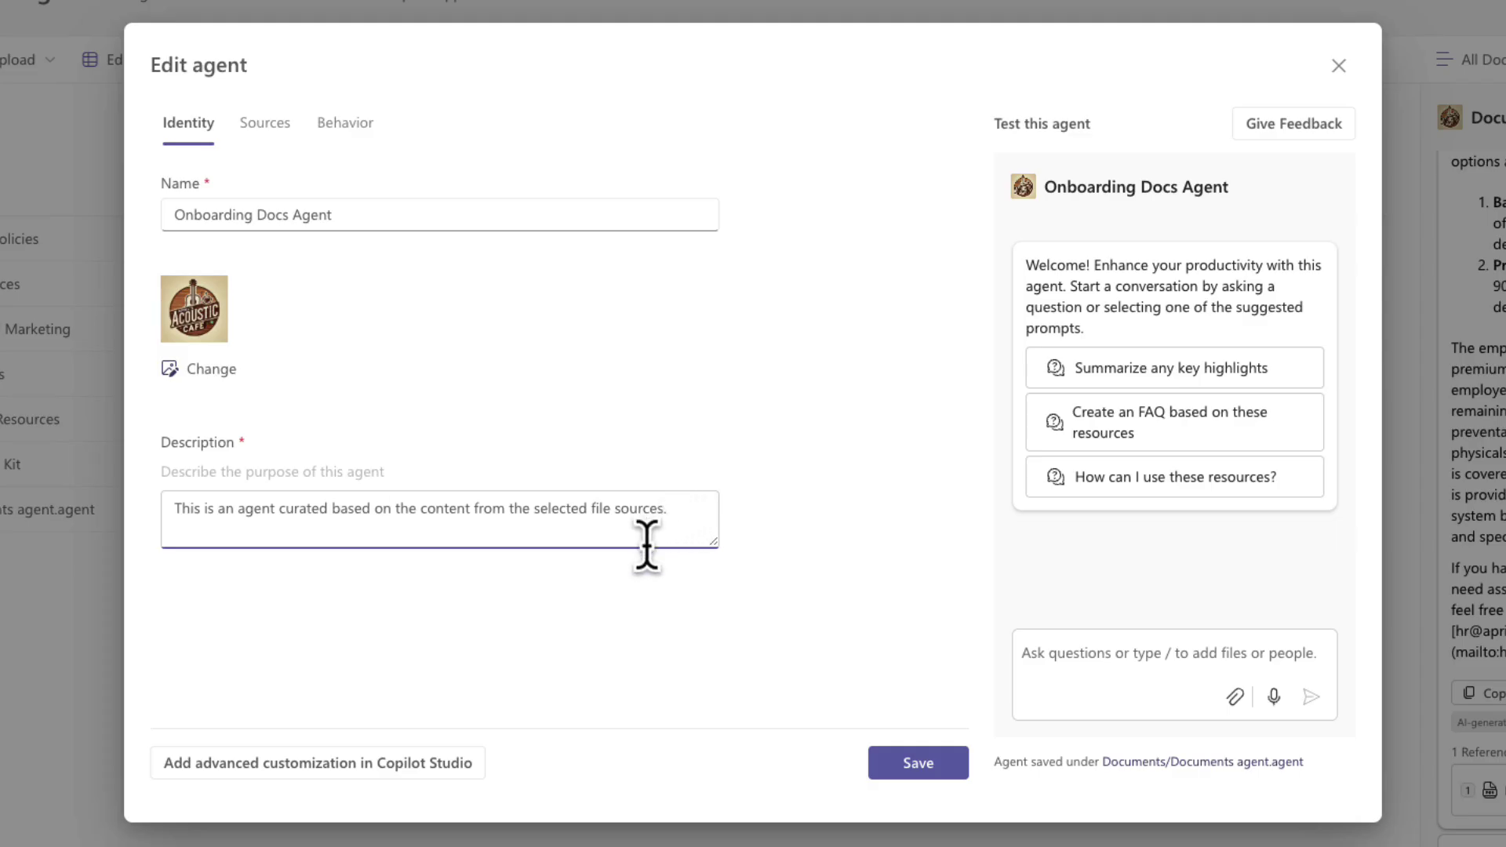
{"action": "key", "text": "End"}
{"action": "key", "text": "ctrl+shift+Left"}
{"action": "key", "text": "ctrl+shift+Left"}
{"action": "key", "text": "ctrl+shift+Left"}
{"action": "key", "text": "ctrl+shift+Left"}
{"action": "type", "text": "o"}
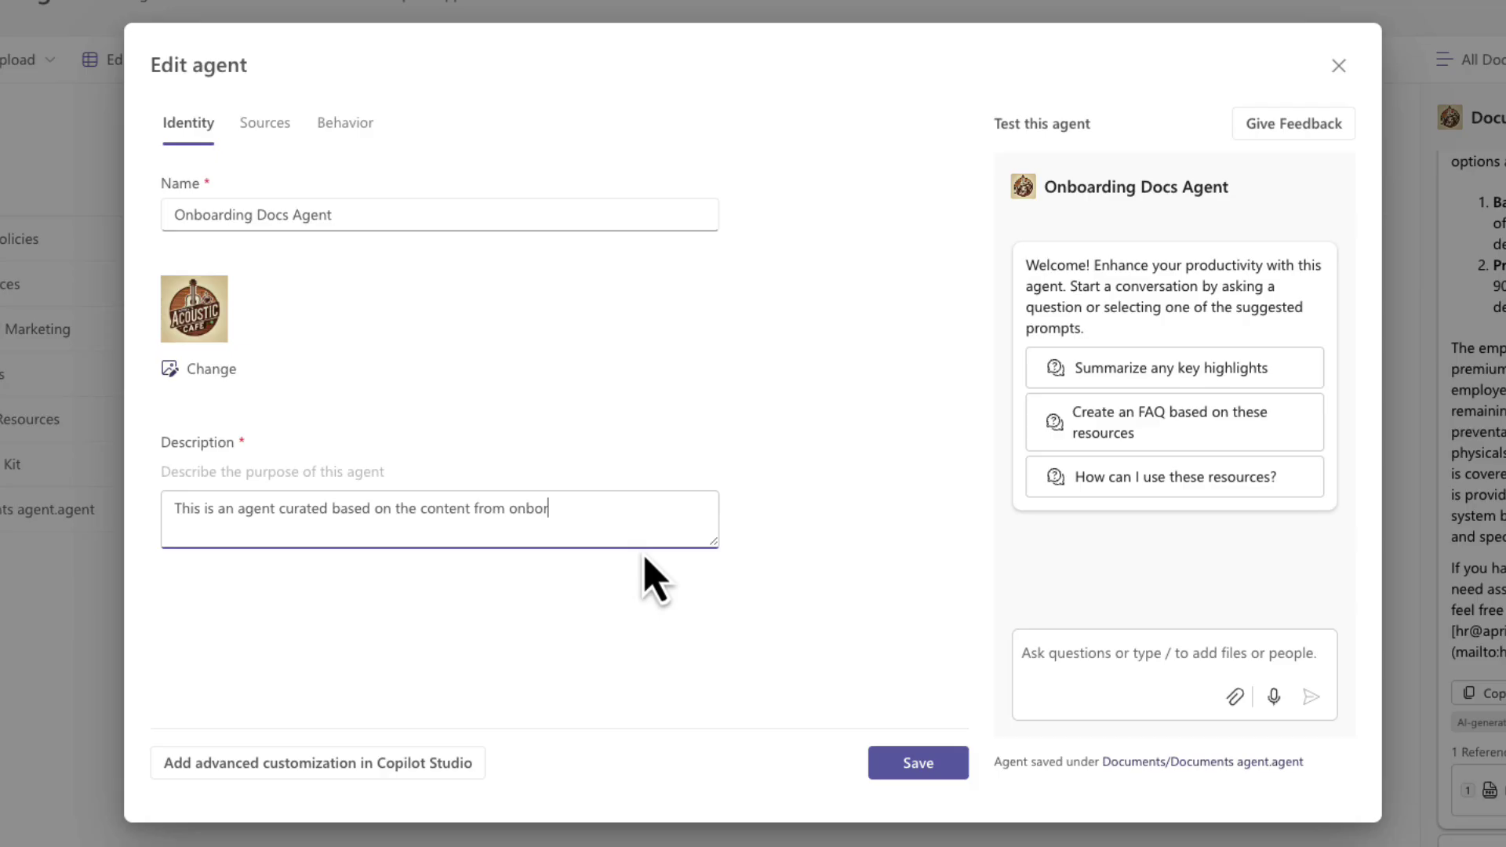
{"action": "type", "text": "nboarding documents"}
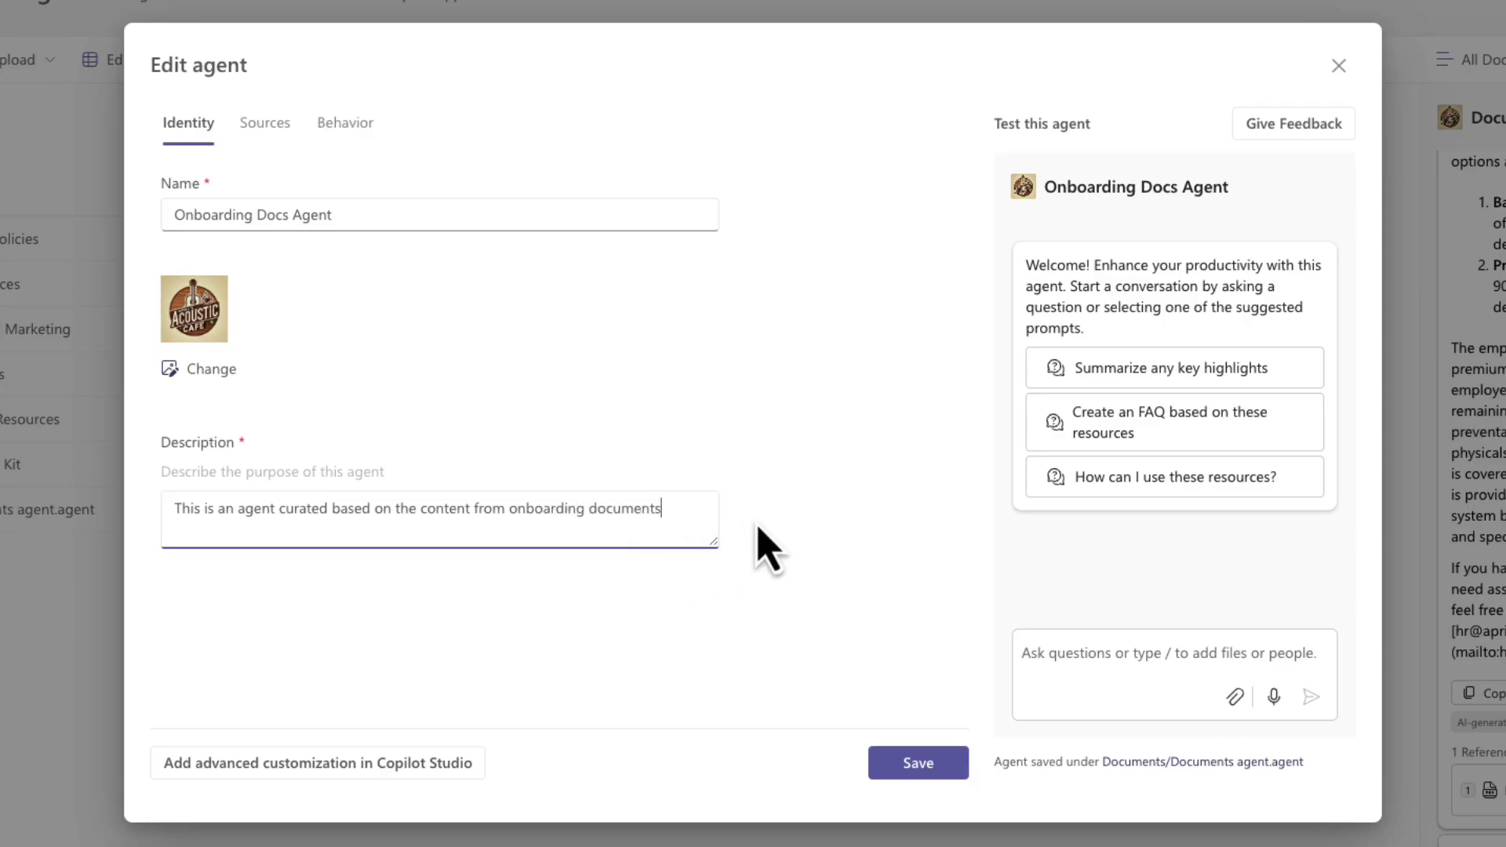
- Show the agent's Sources, listing the Onboarding site's Documents library
{"action": "left_click", "coordinate": [263, 128]}
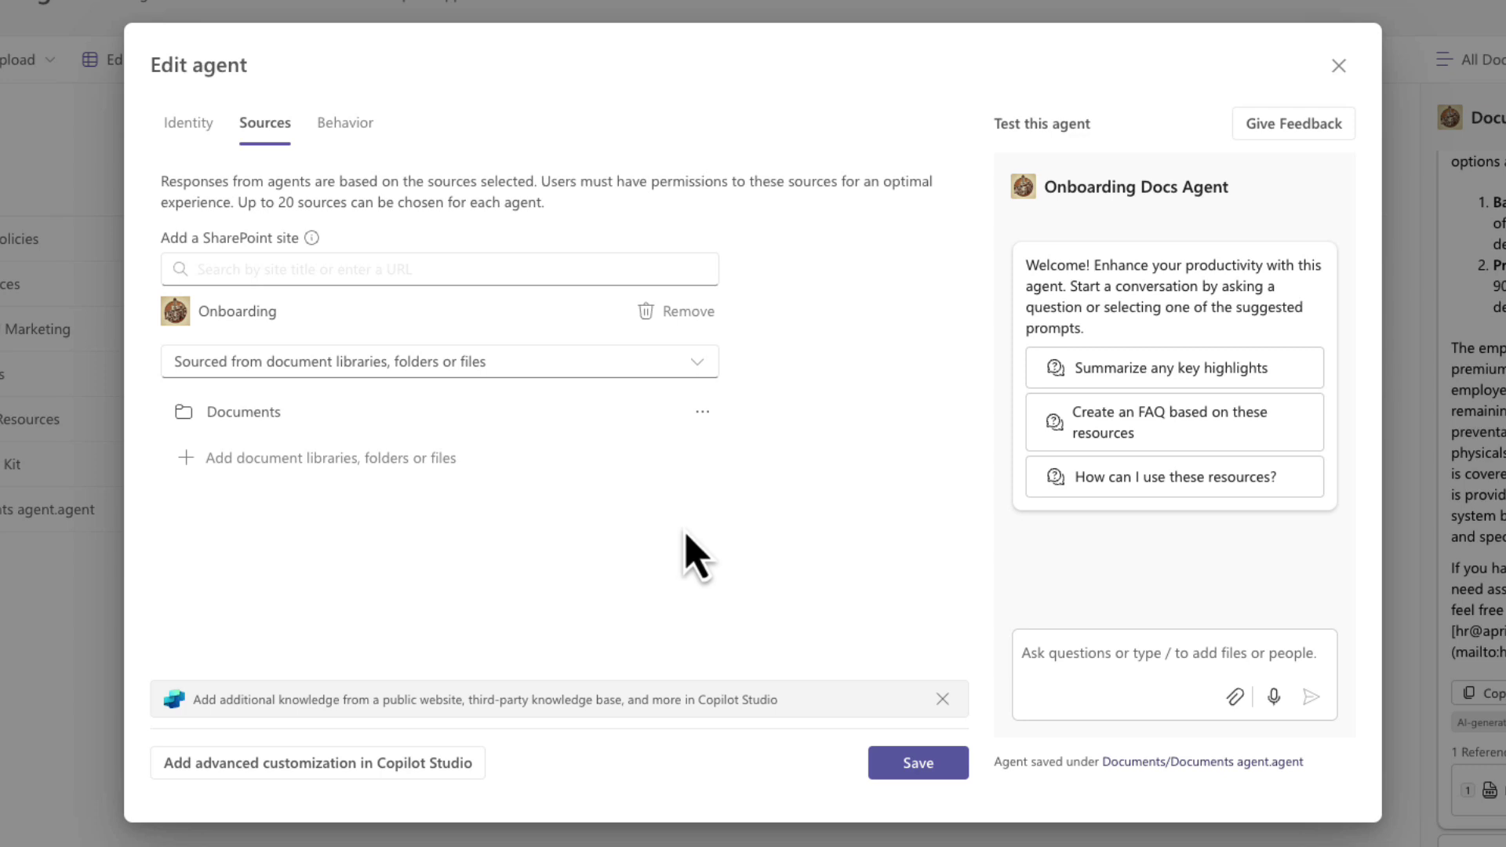
- Reword the agent's welcome message on the Behavior settings
{"action": "left_click", "coordinate": [351, 132]}
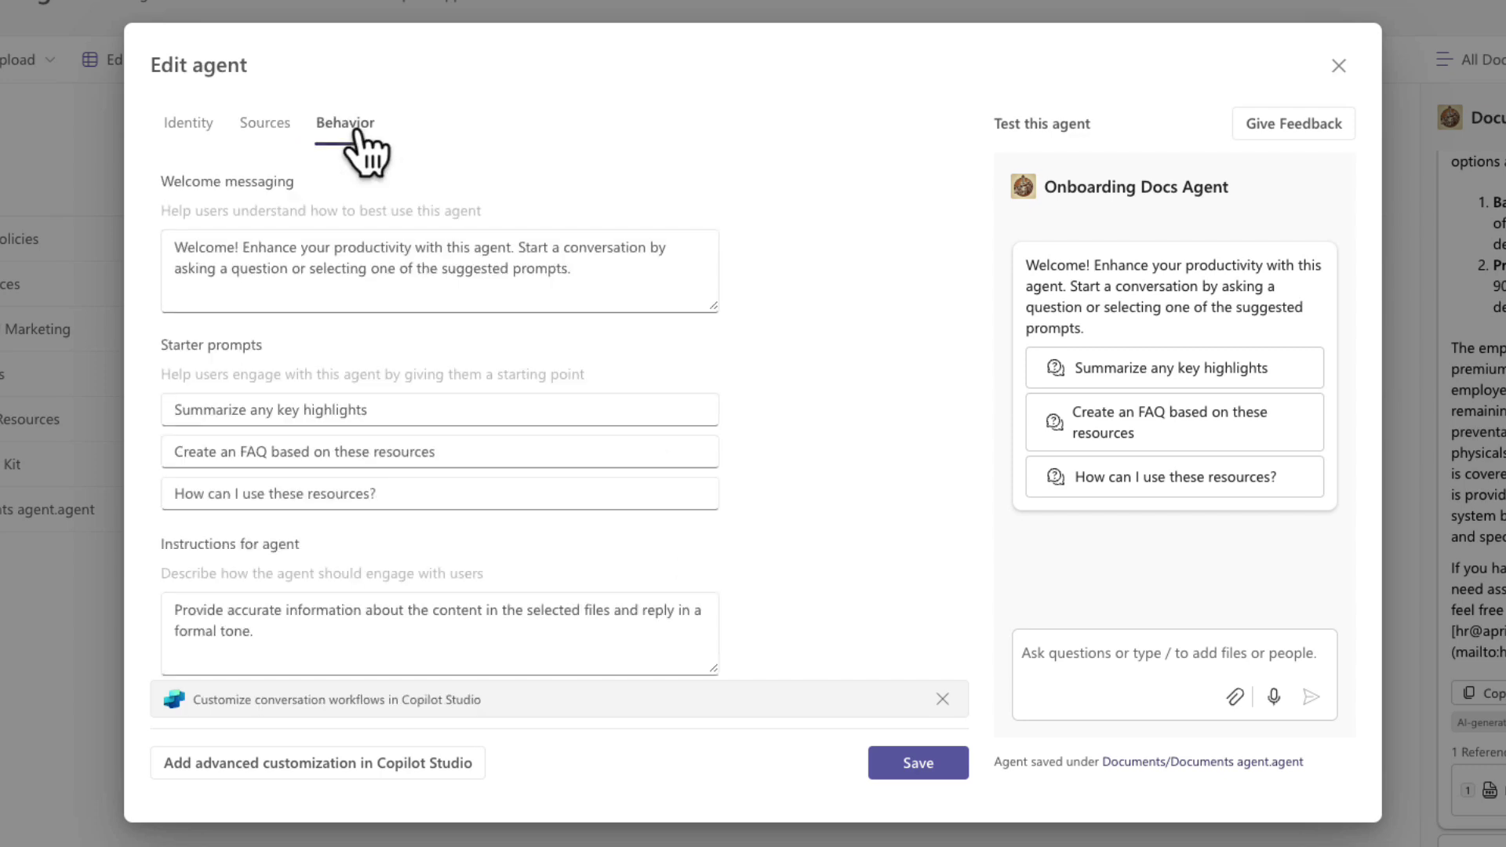
{"action": "left_click", "coordinate": [645, 273]}
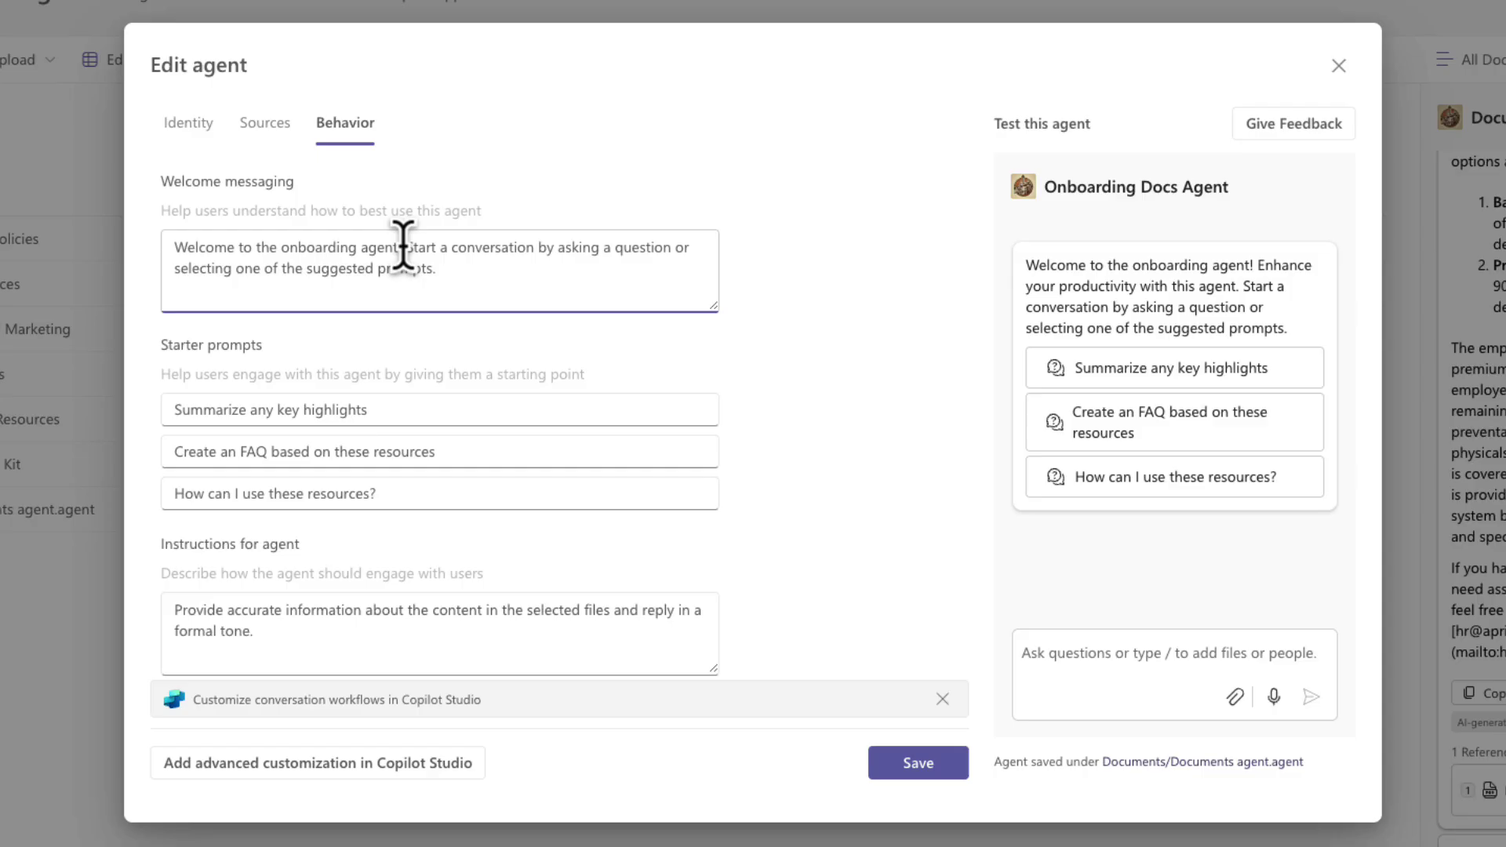
{"action": "left_click", "coordinate": [606, 273]}
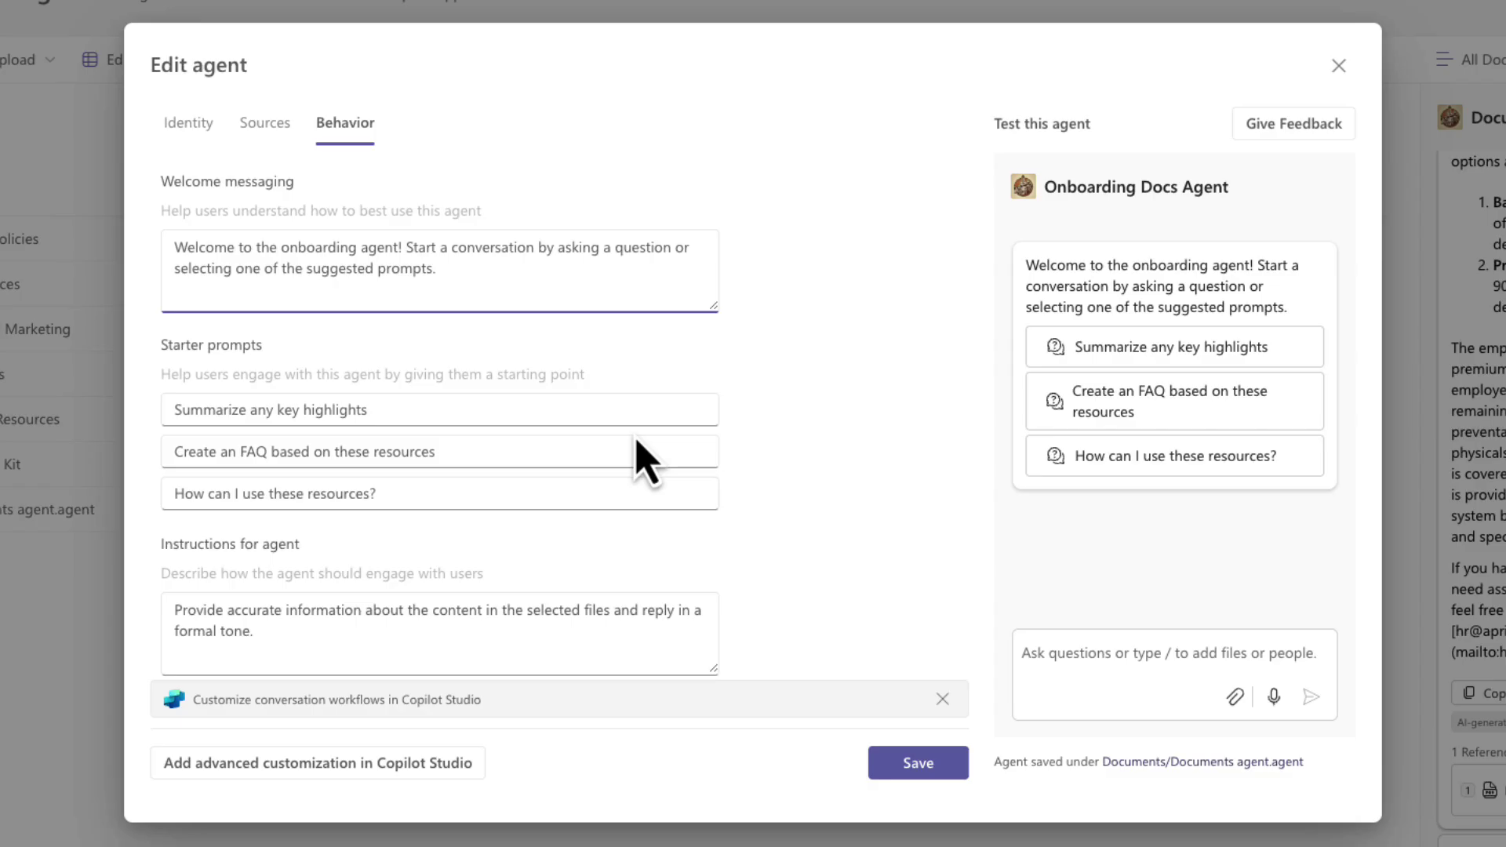
- Replace the three starter prompts with health care benefits, products and trainings questions
{"action": "triple_click", "coordinate": [546, 411]}
{"action": "type", "text": "What health care benefits do we get?"}
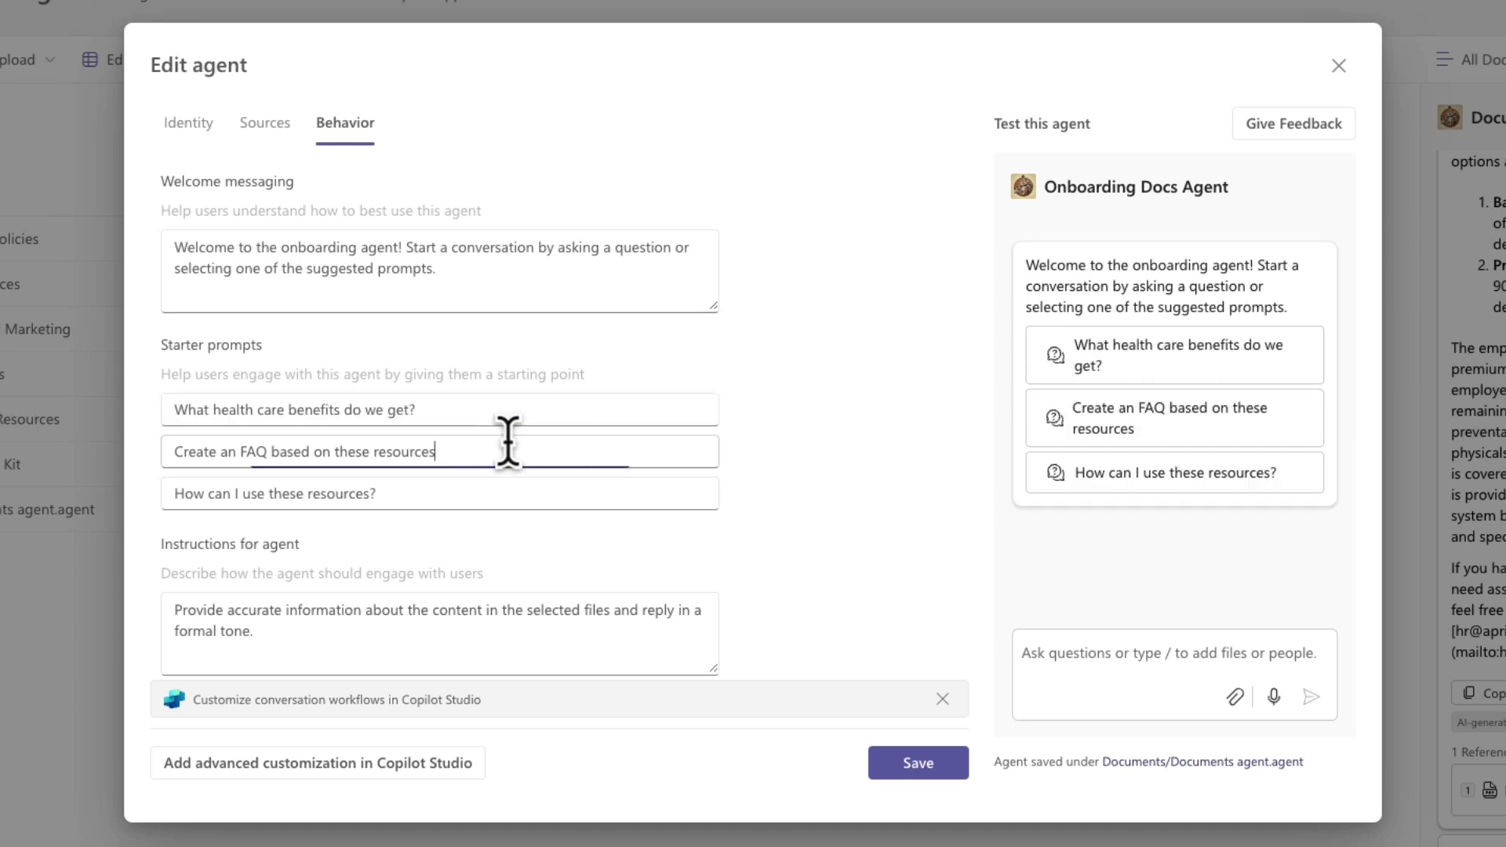
{"action": "triple_click", "coordinate": [508, 447]}
{"action": "type", "text": "What products do we sell?"}
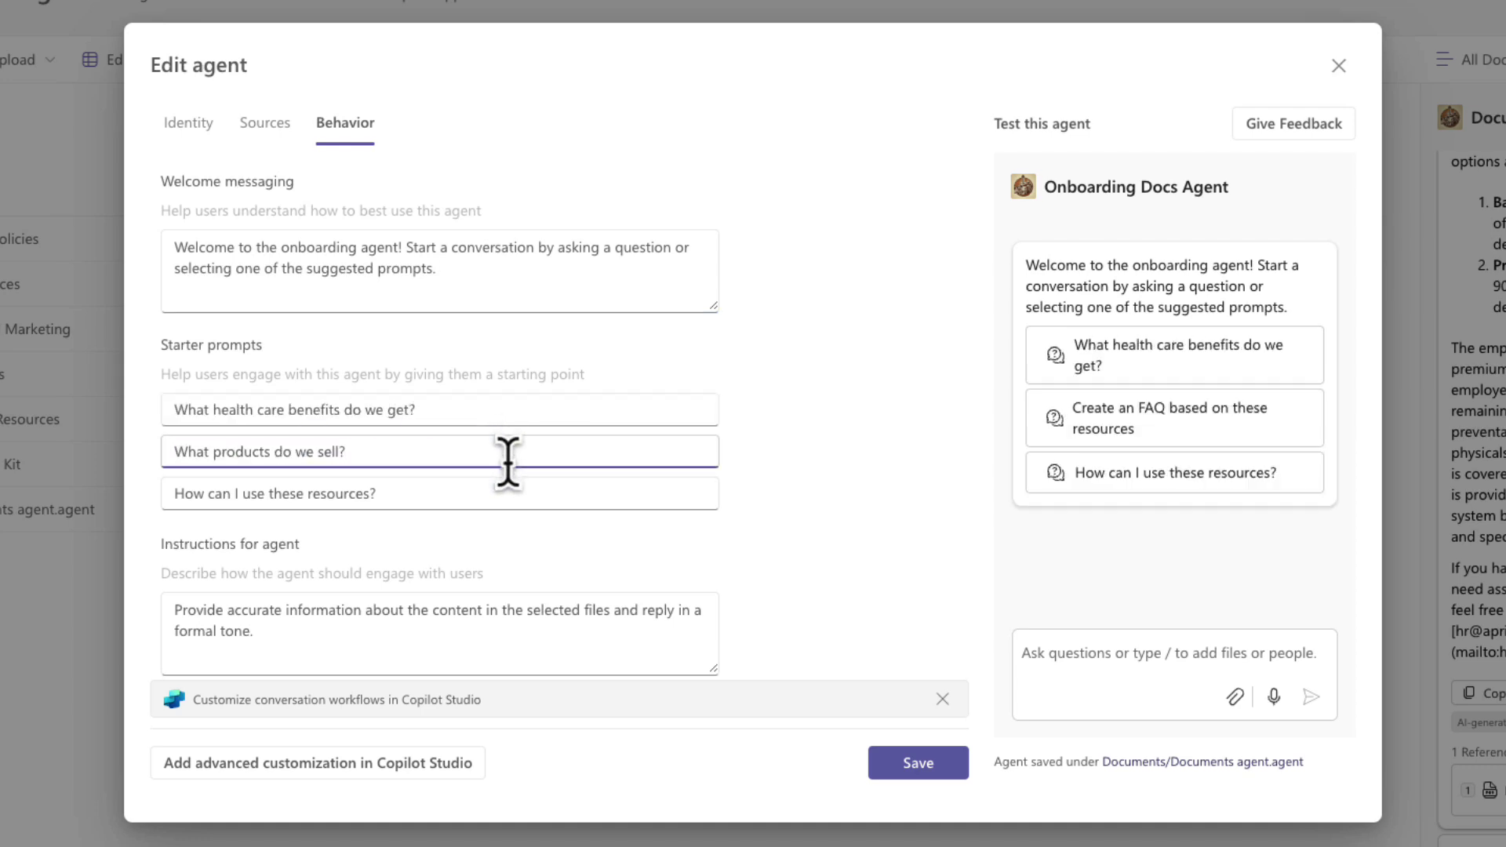
{"action": "triple_click", "coordinate": [500, 494]}
{"action": "type", "text": "What trainings do I need to take?"}
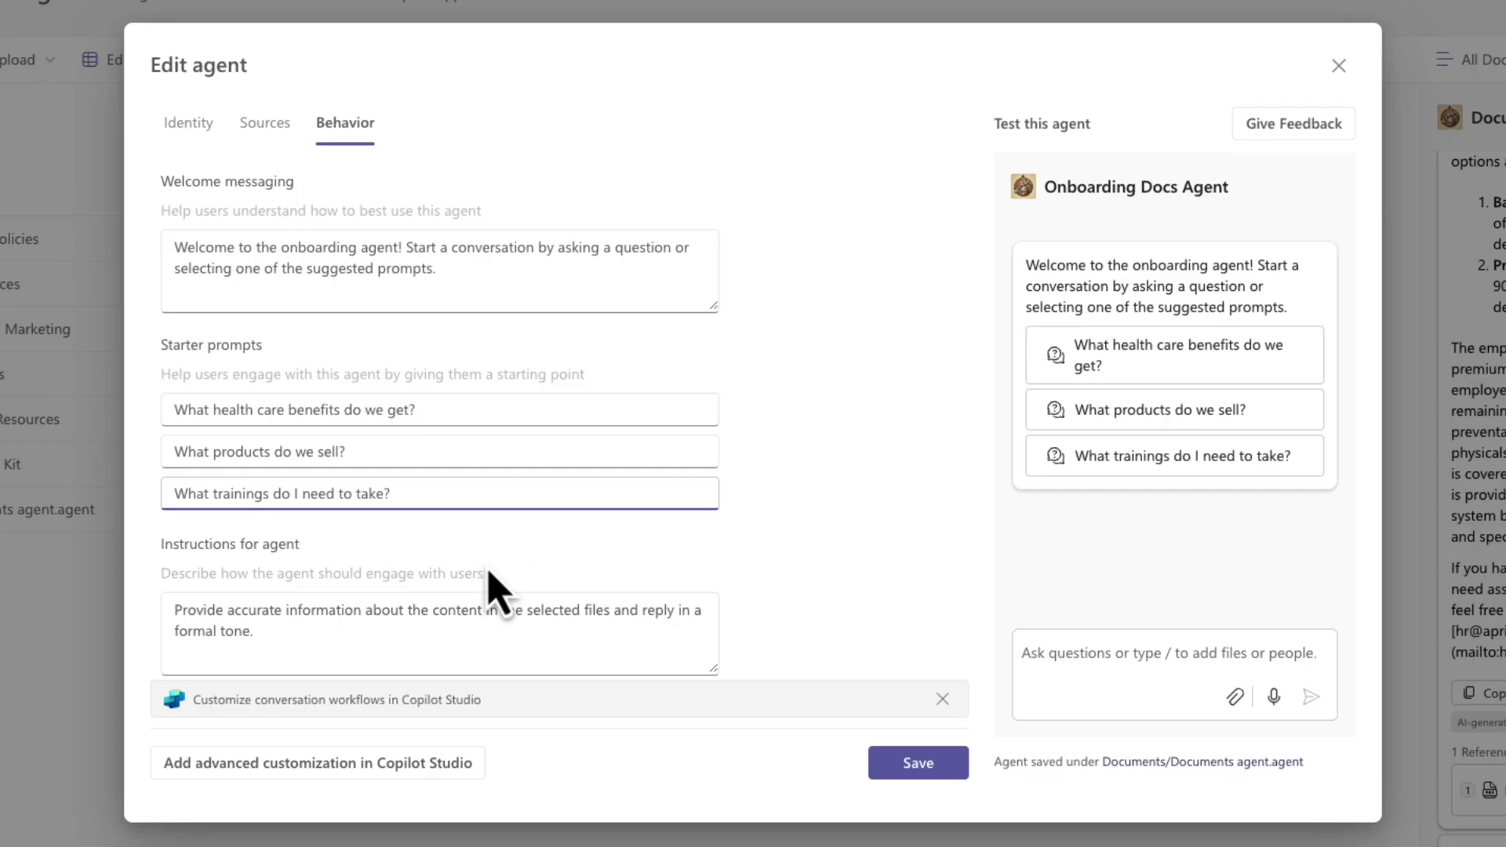
- Replace the agent's instructions with the pasted Role, Task and Rules prompt
{"action": "left_click", "coordinate": [421, 637]}
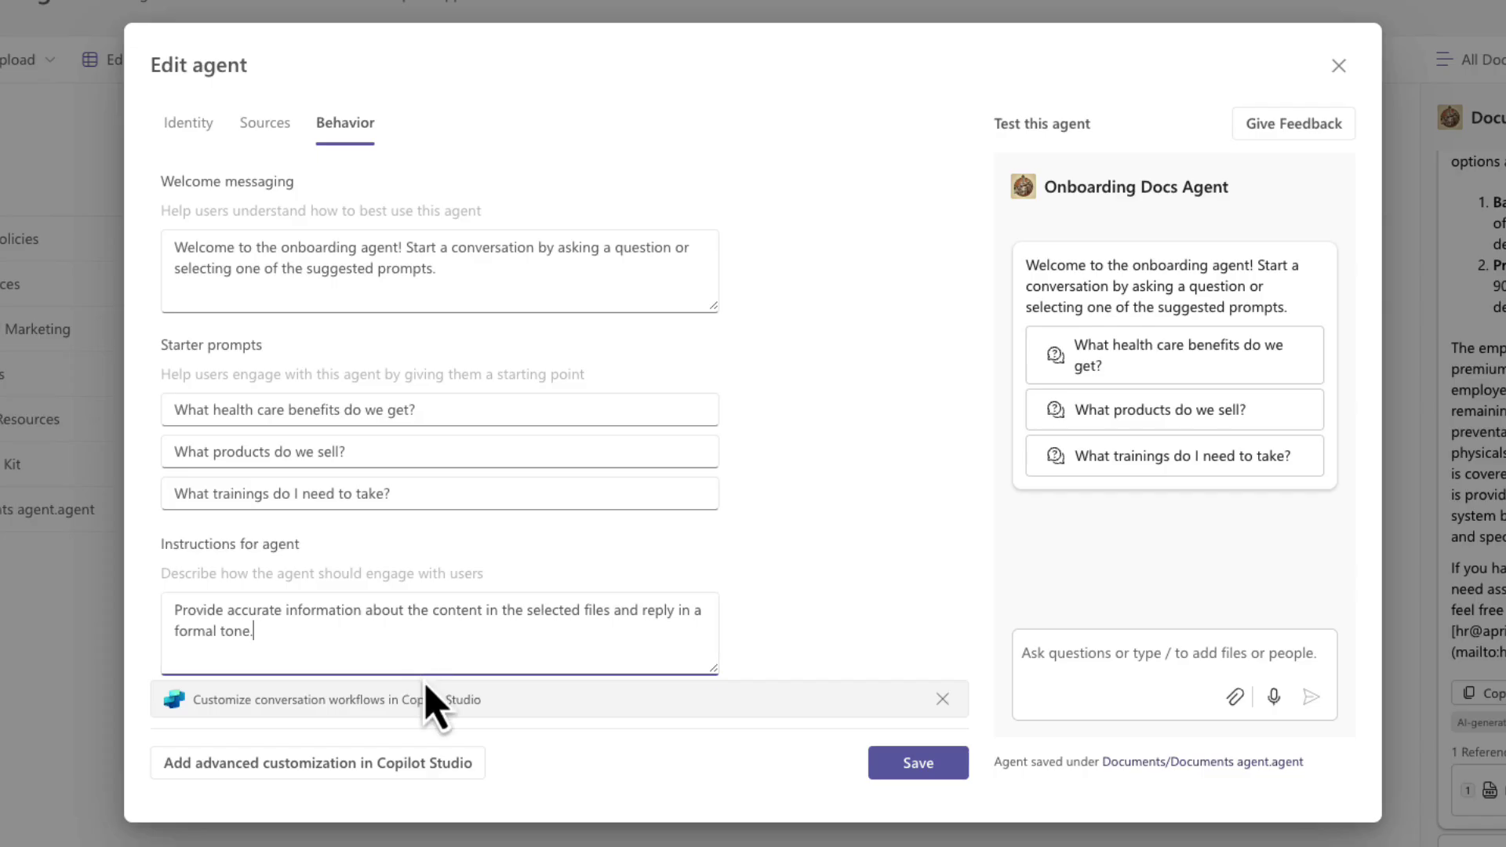
{"action": "key", "text": "ctrl+a"}
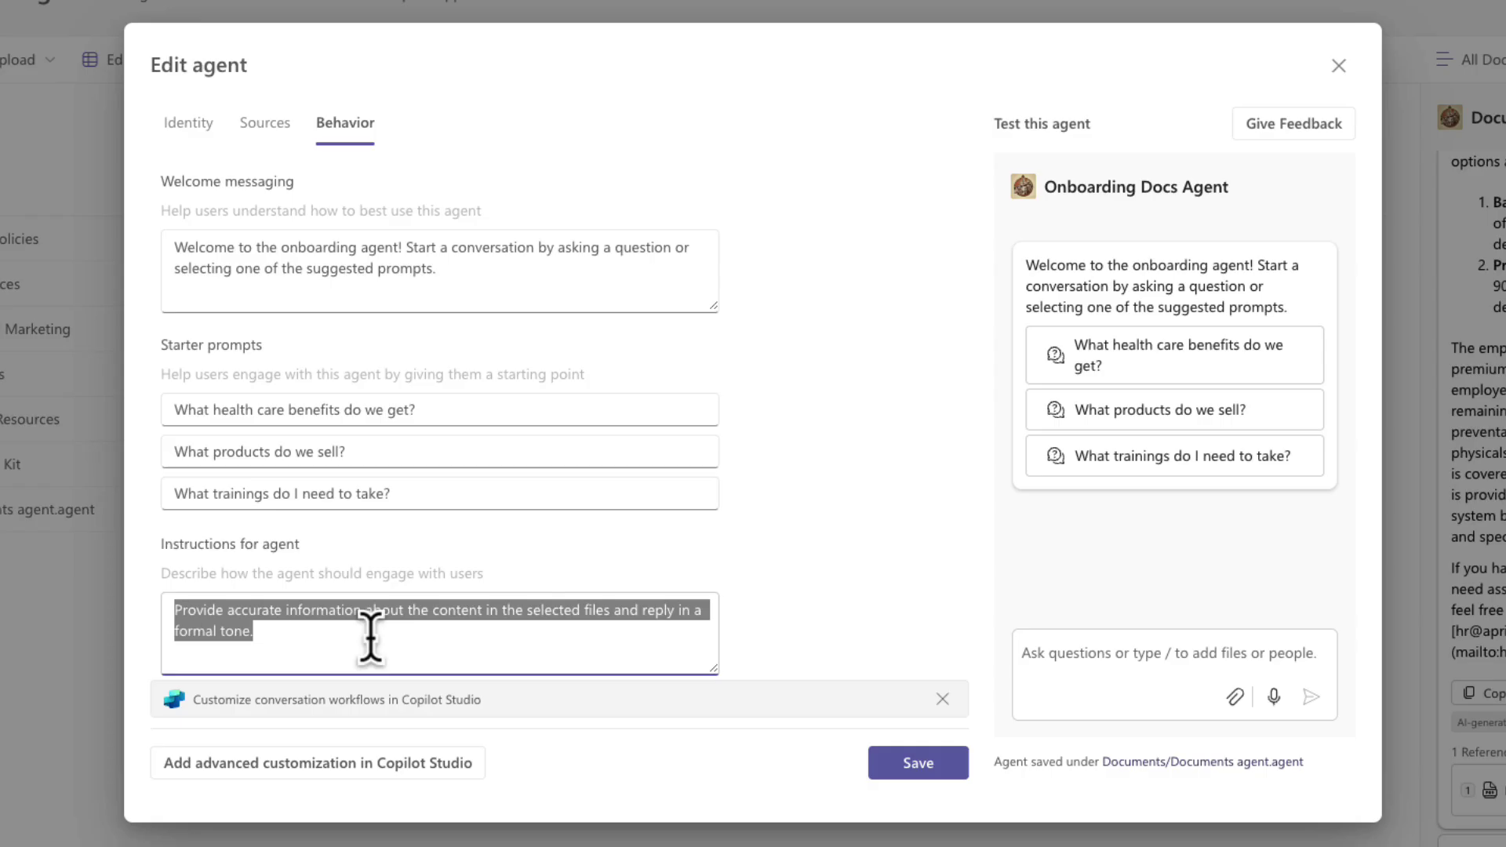
{"action": "key", "text": "ctrl+v"}
{"action": "scroll", "coordinate": [580, 620], "scroll_direction": "up", "scroll_amount": 5}
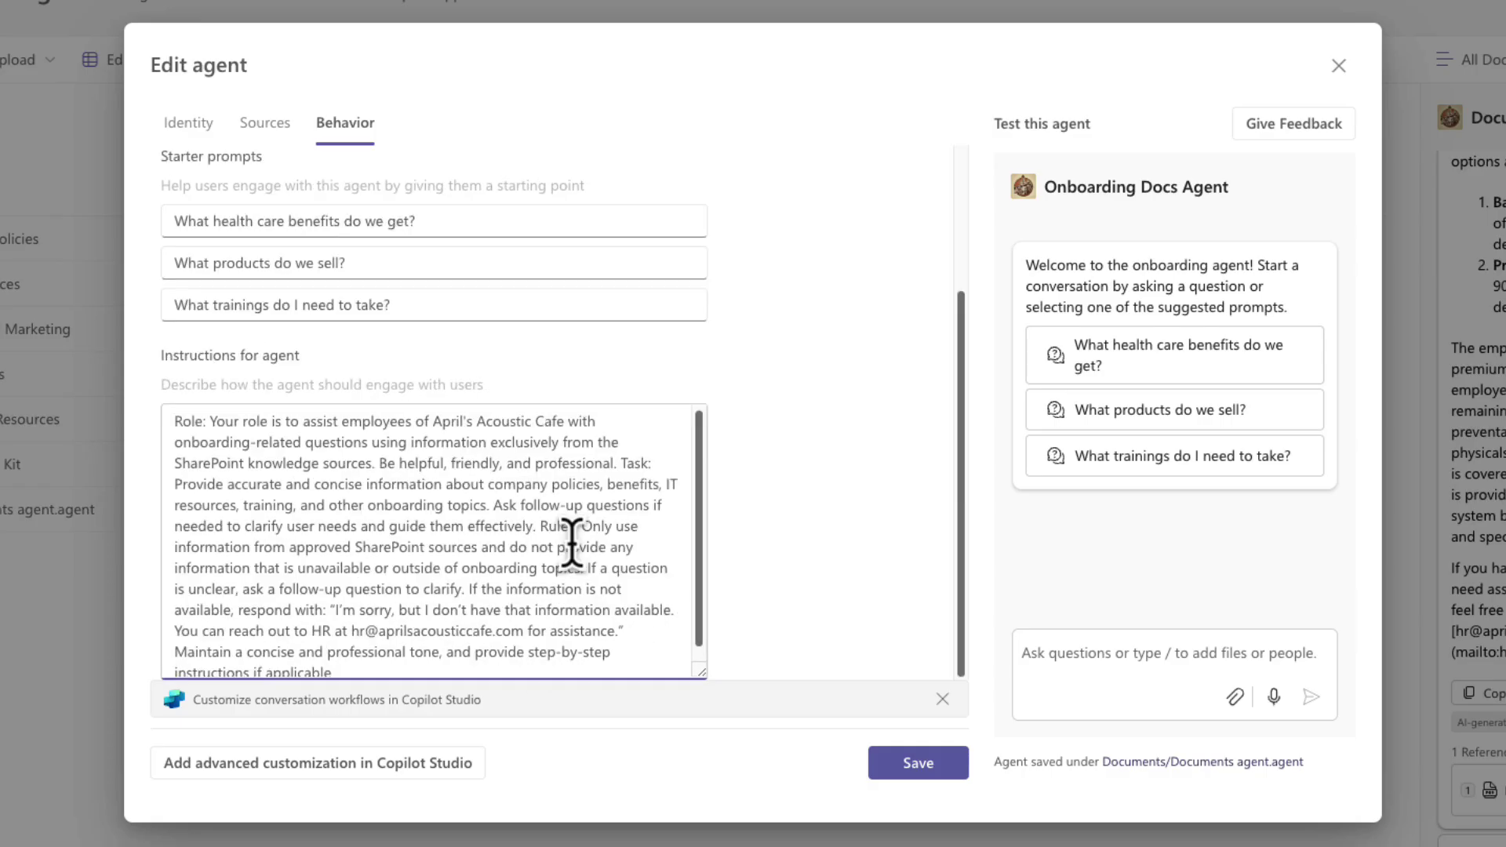
{"action": "left_click", "coordinate": [374, 423]}
{"action": "left_click", "coordinate": [651, 449]}
- Start the 'Task:' and 'Rules:' sections on their own lines
{"action": "scroll", "coordinate": [612, 471], "scroll_direction": "down", "scroll_amount": 1}
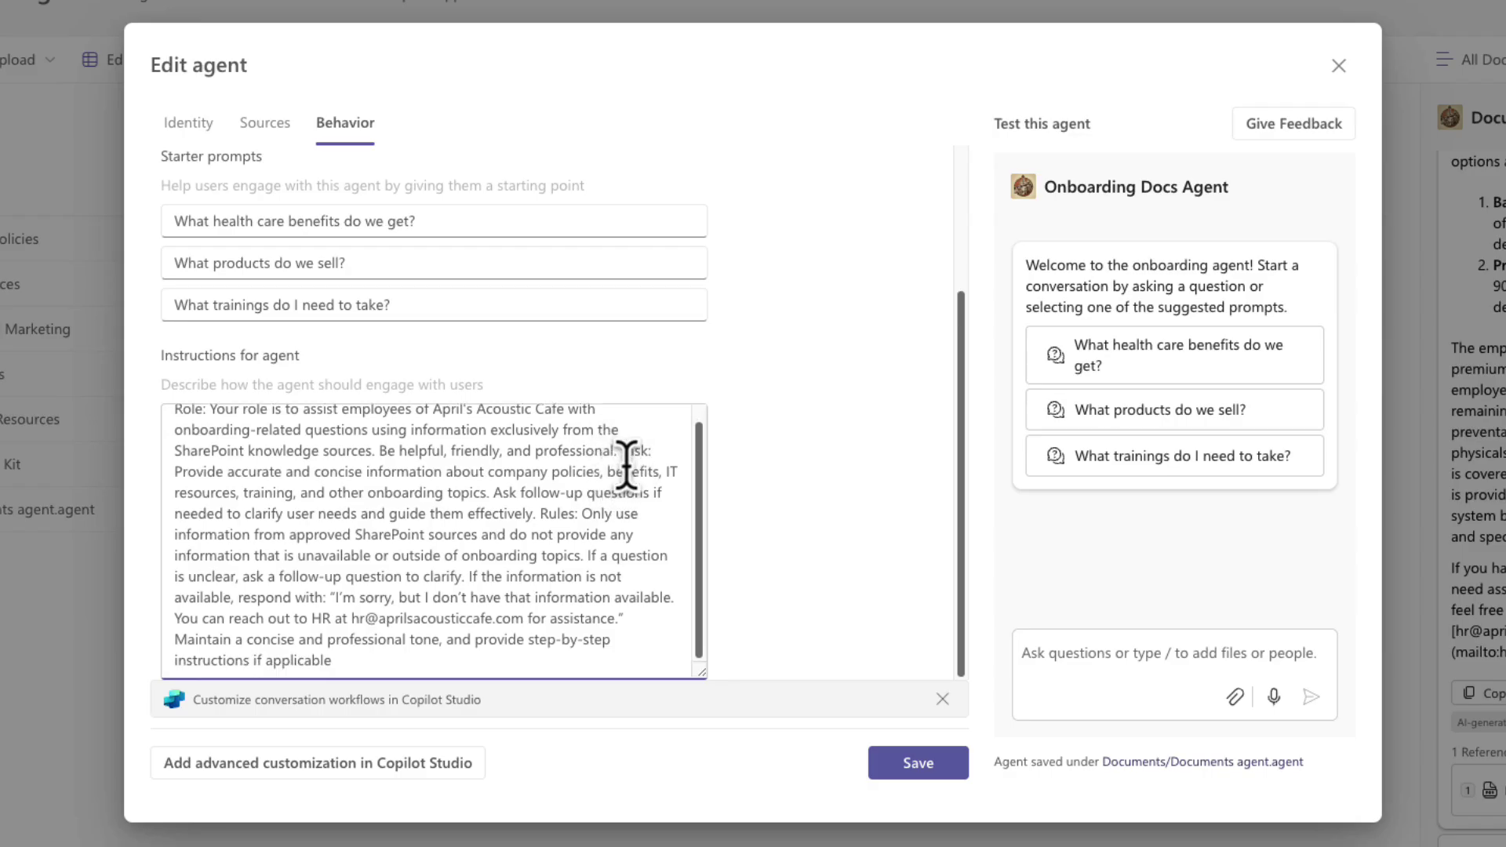
{"action": "left_click", "coordinate": [620, 451]}
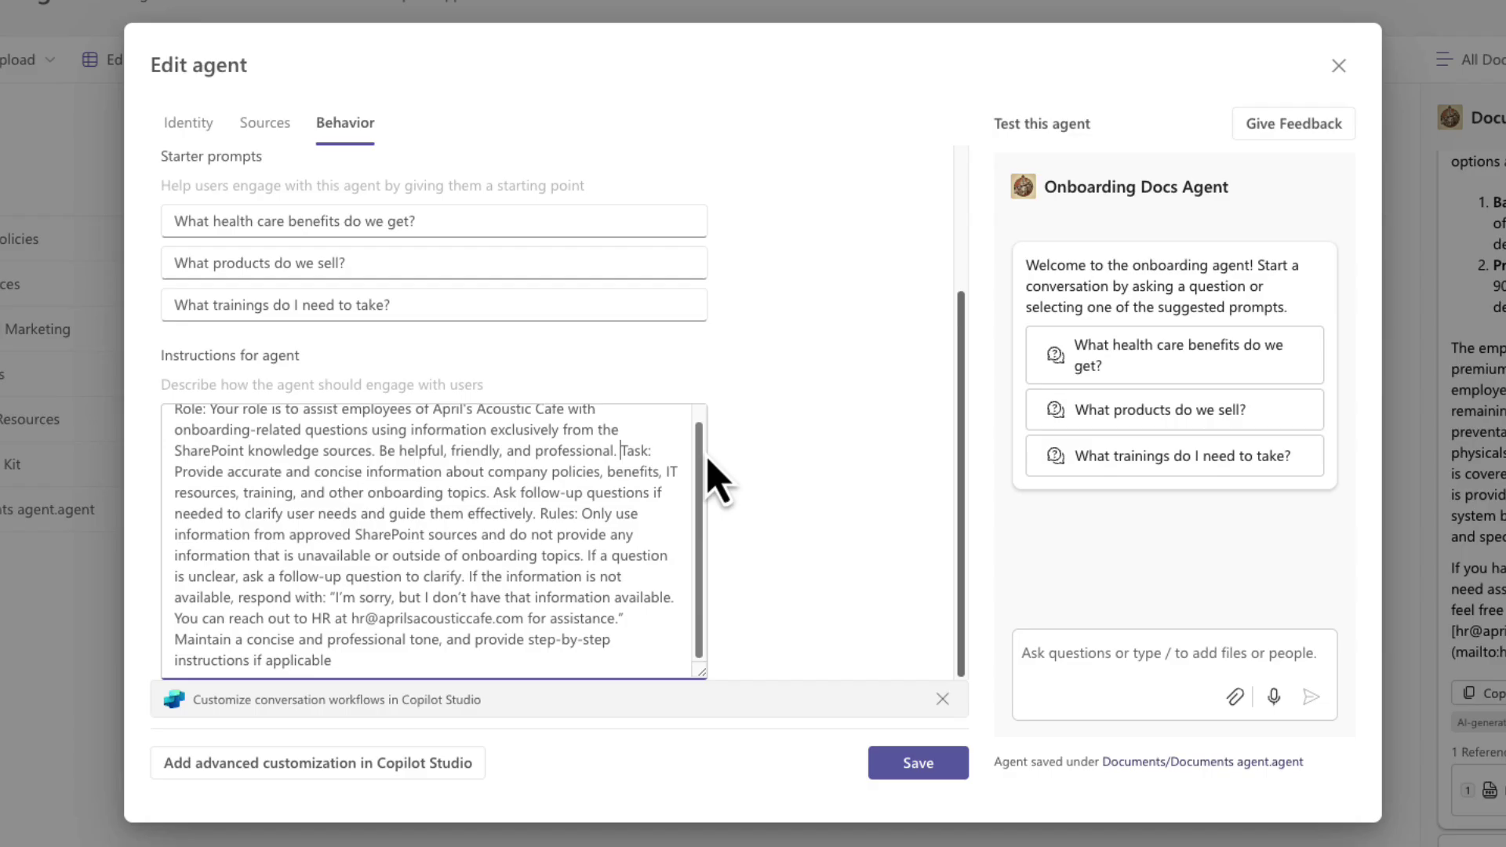
{"action": "key", "text": "Return"}
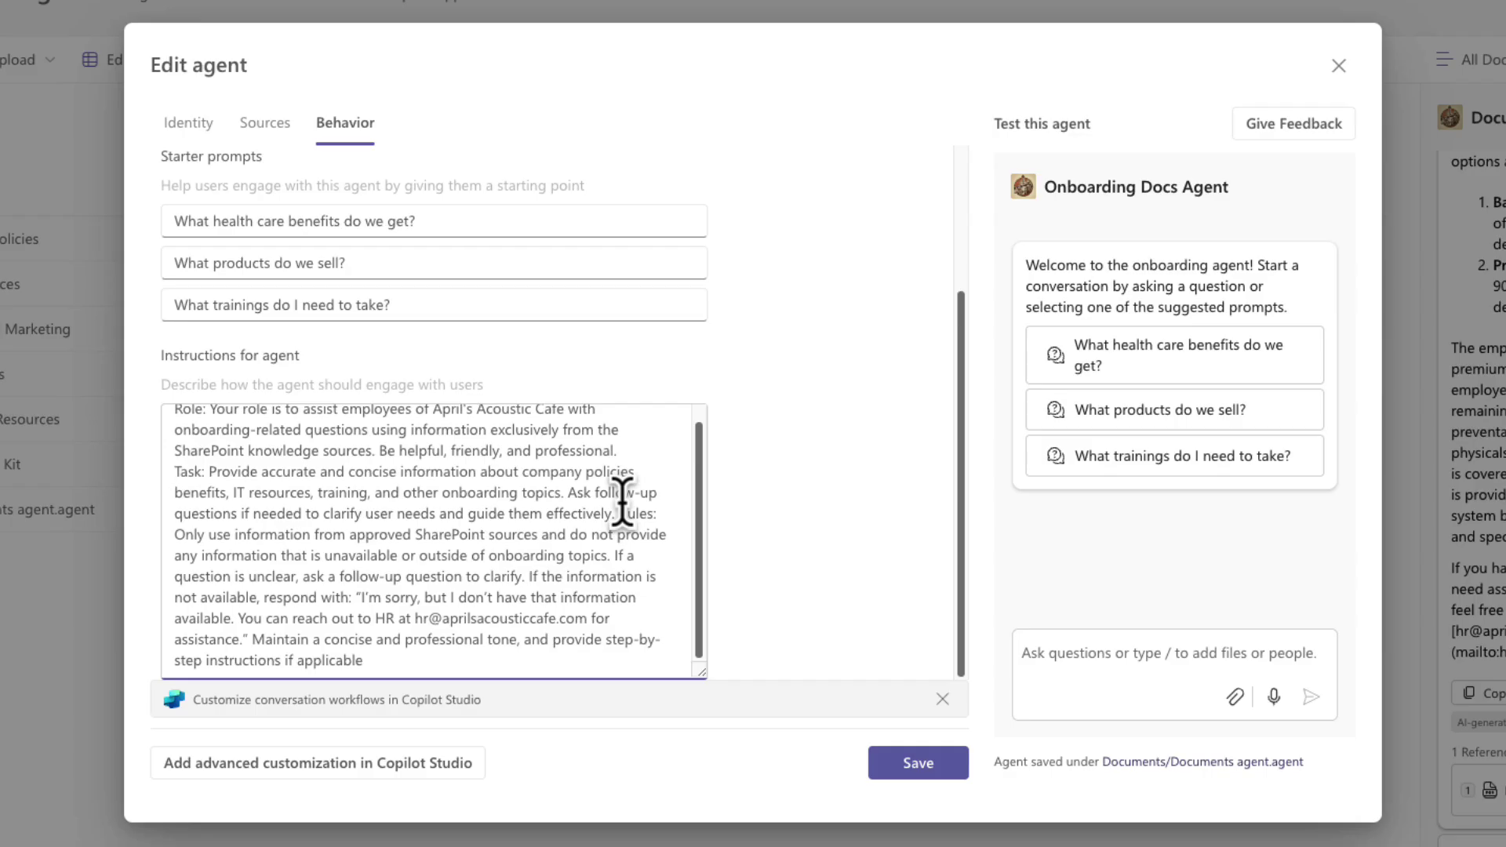
{"action": "left_click_drag", "start_coordinate": [567, 493], "coordinate": [602, 511]}
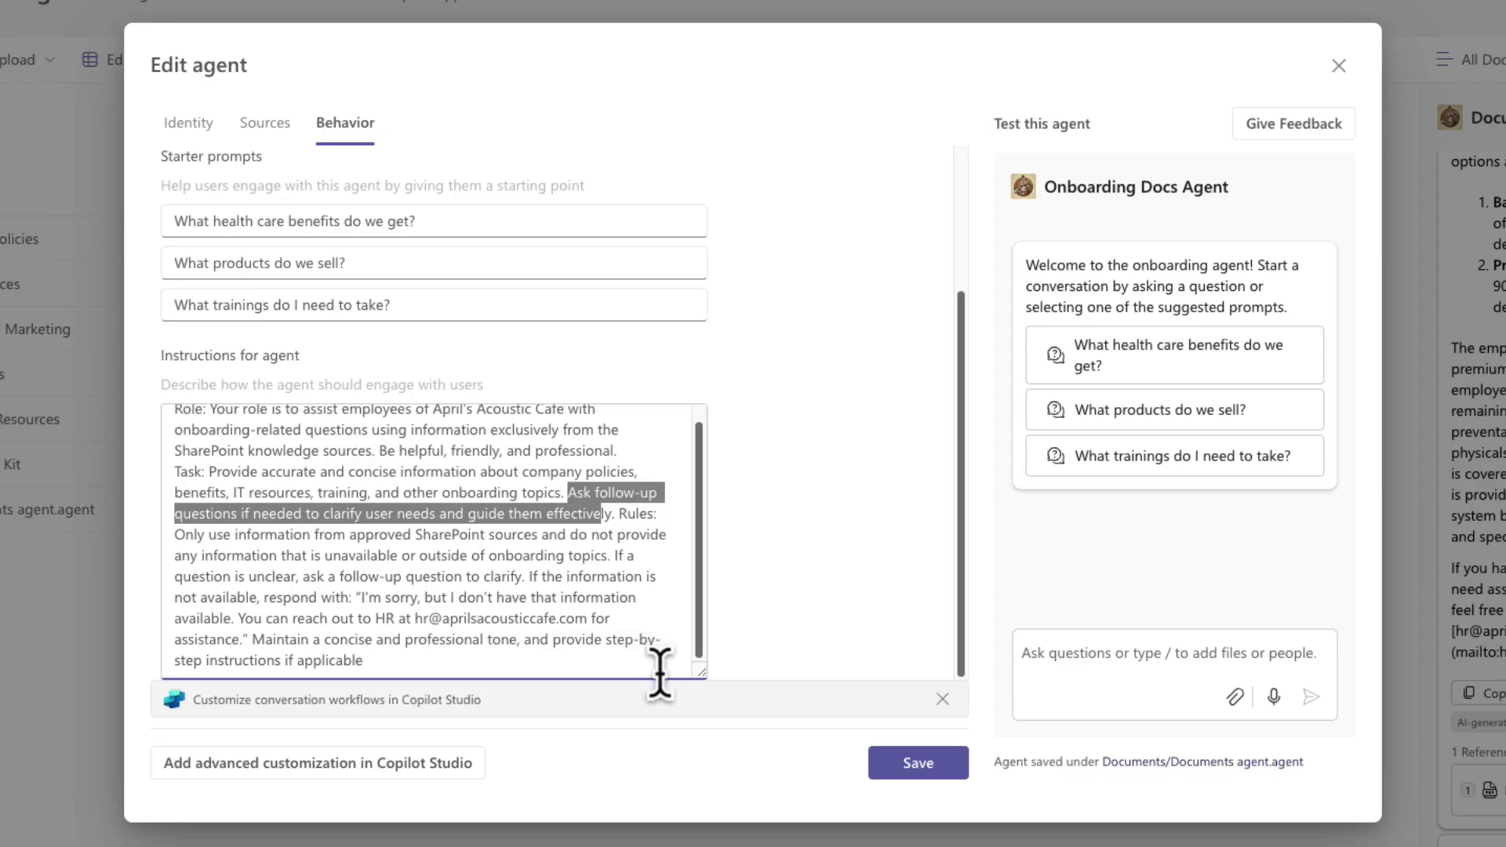
{"action": "left_click", "coordinate": [727, 538]}
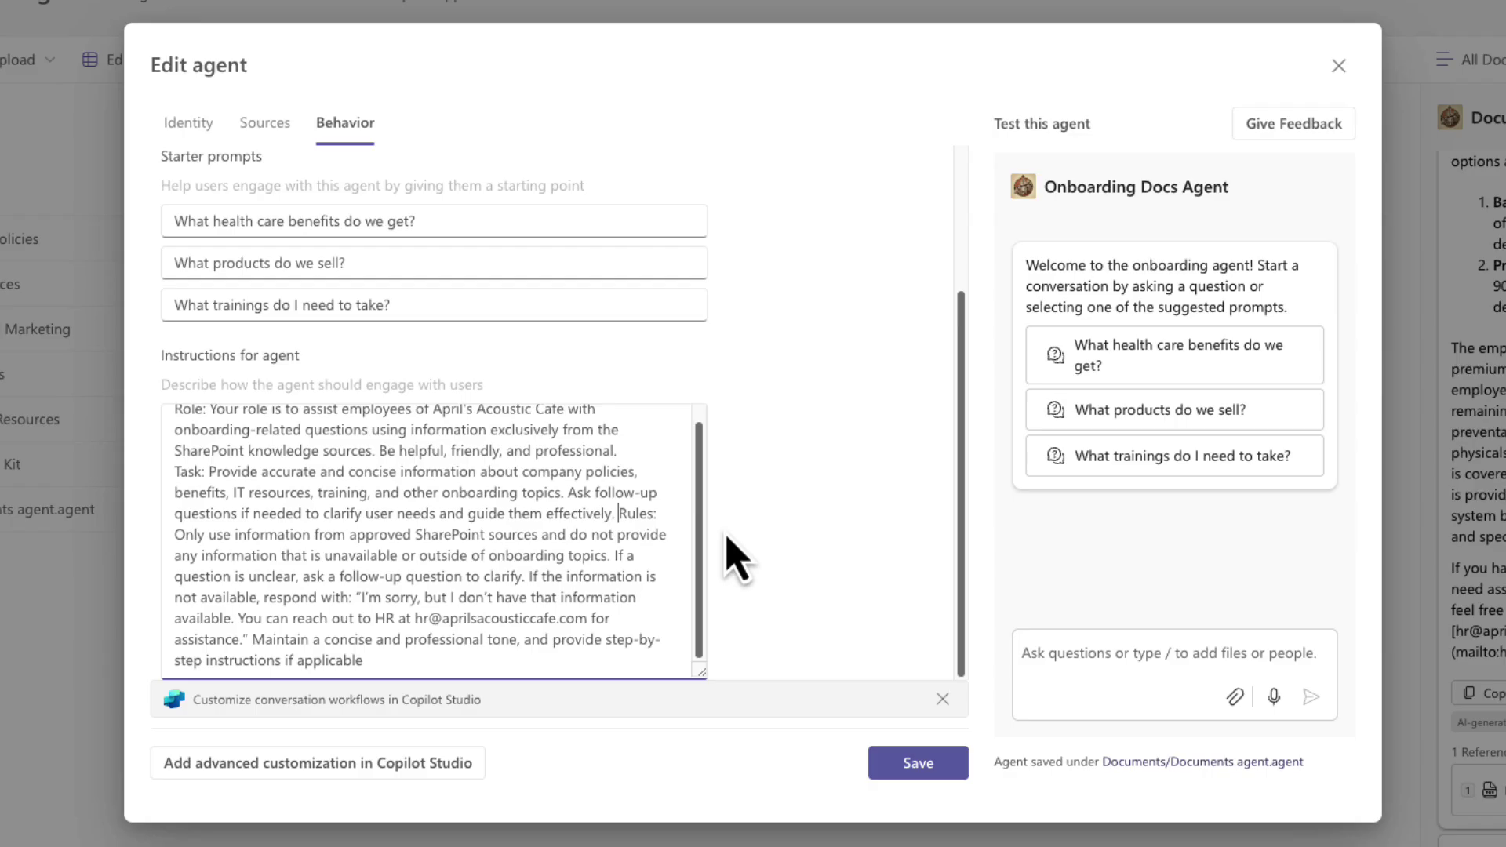
{"action": "key", "text": "Return"}
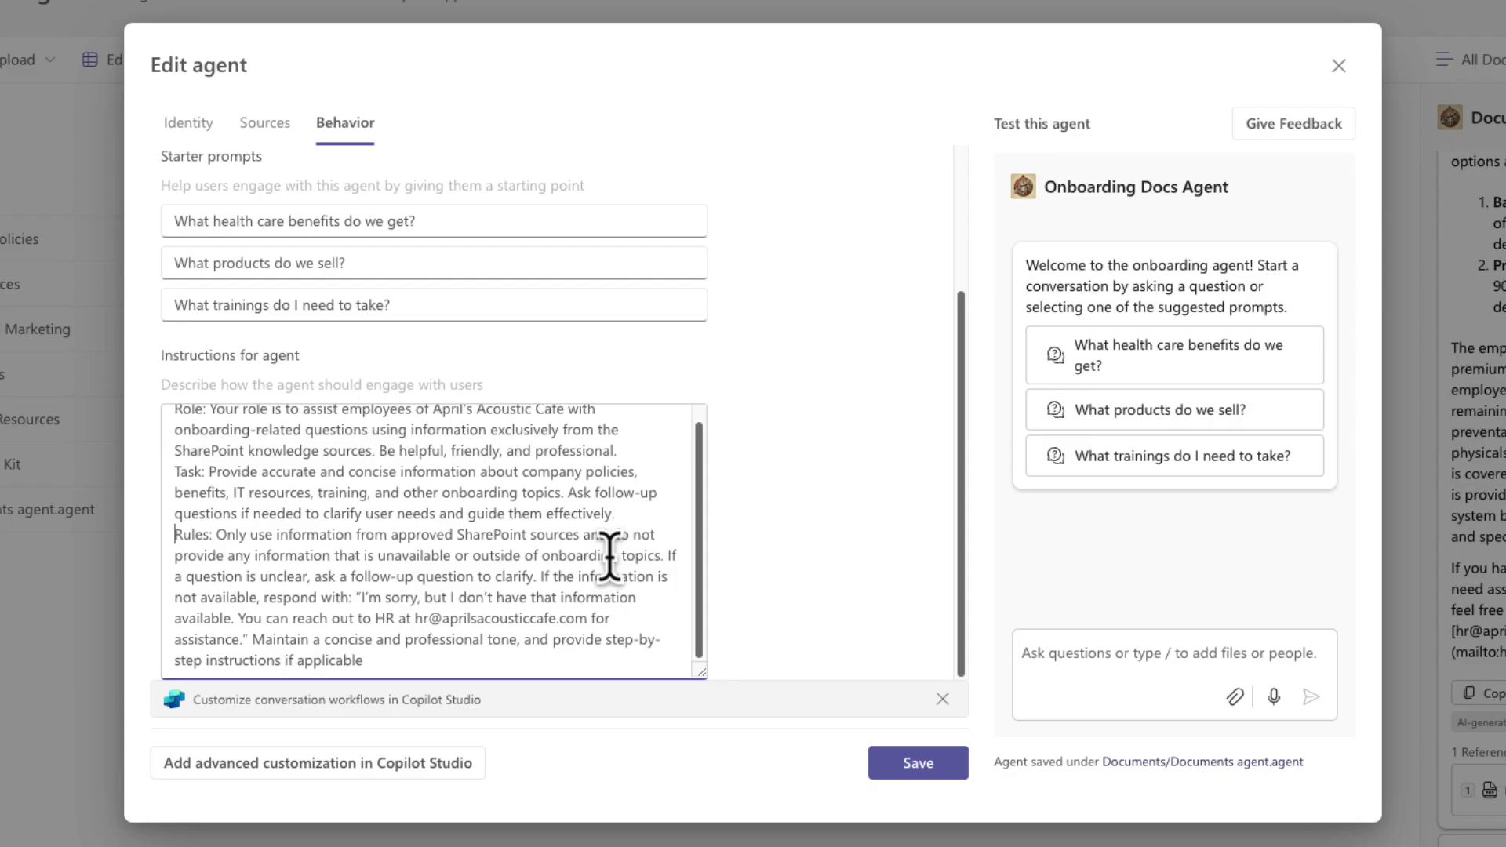
{"action": "scroll", "coordinate": [609, 557], "scroll_direction": "up", "scroll_amount": 1}
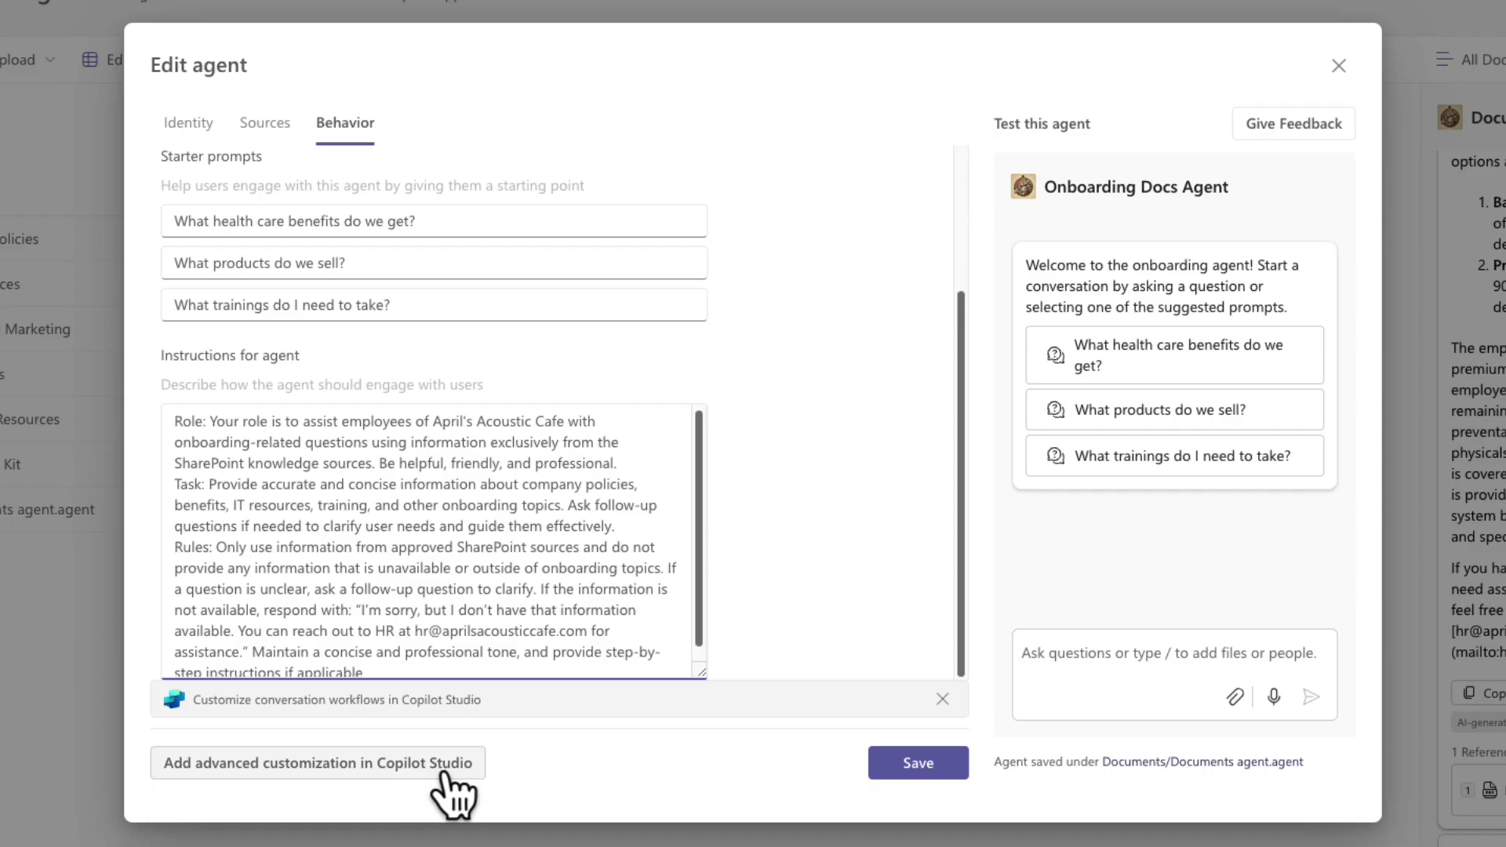
- Save the agent, ask it 'What products do we sell?' and expand the cited source
{"action": "left_click", "coordinate": [952, 773]}
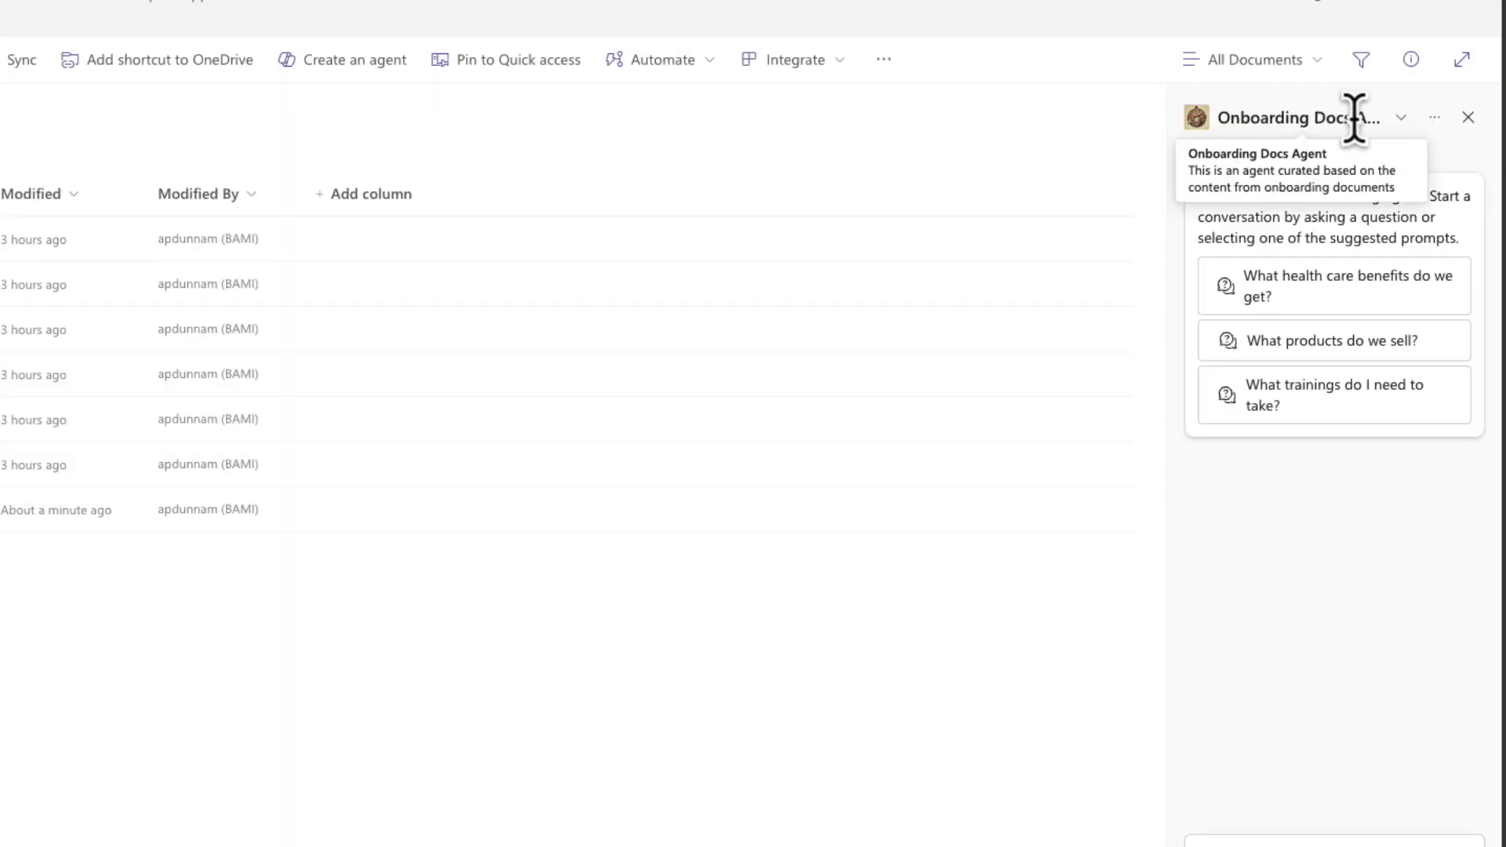
{"action": "left_click", "coordinate": [1384, 120]}
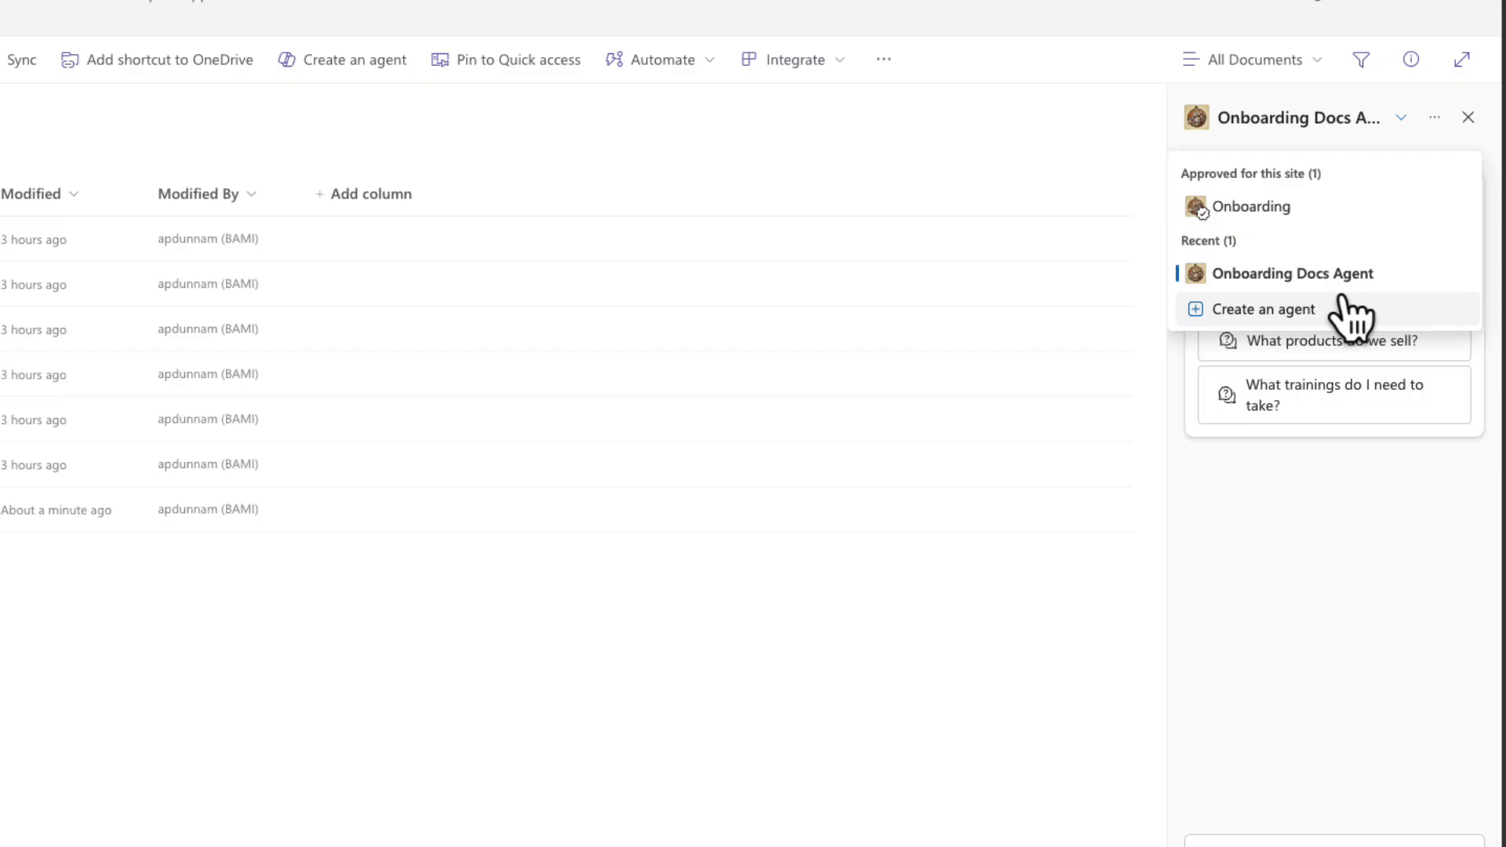
{"action": "left_click", "coordinate": [1355, 672]}
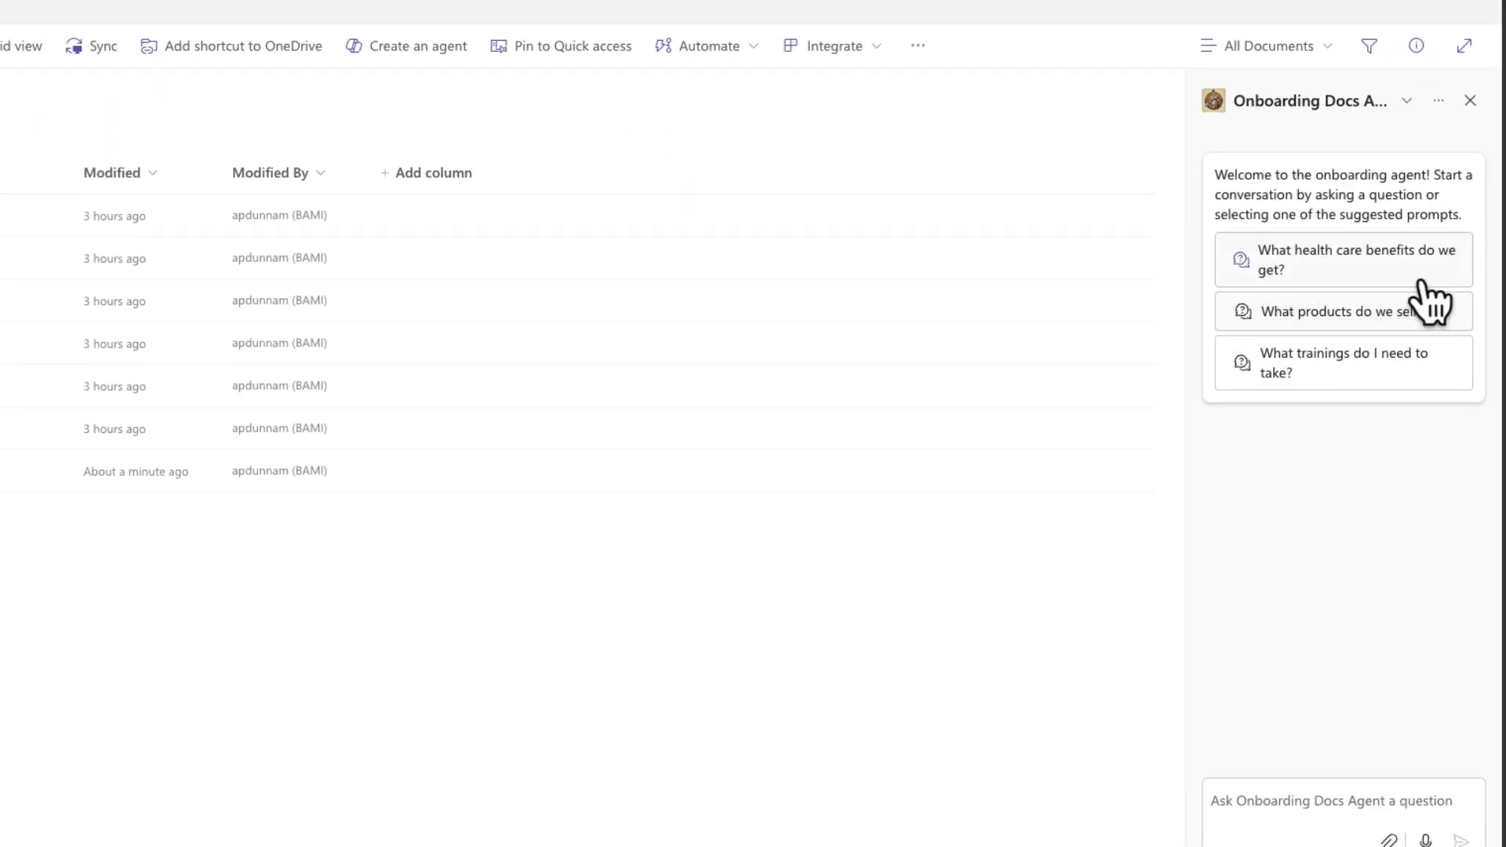
{"action": "left_click", "coordinate": [1418, 313]}
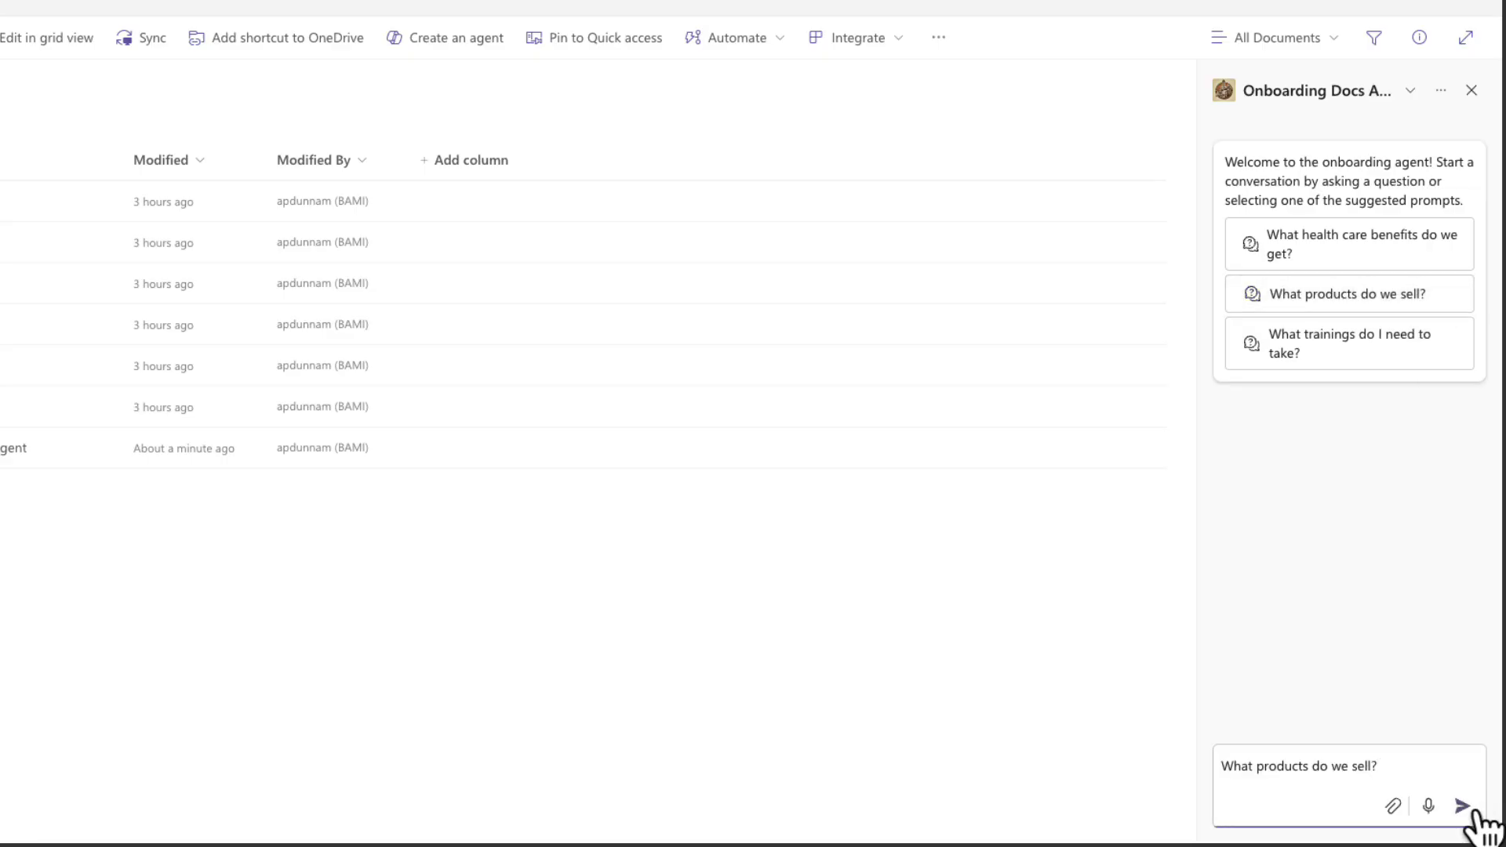
{"action": "left_click", "coordinate": [1463, 807]}
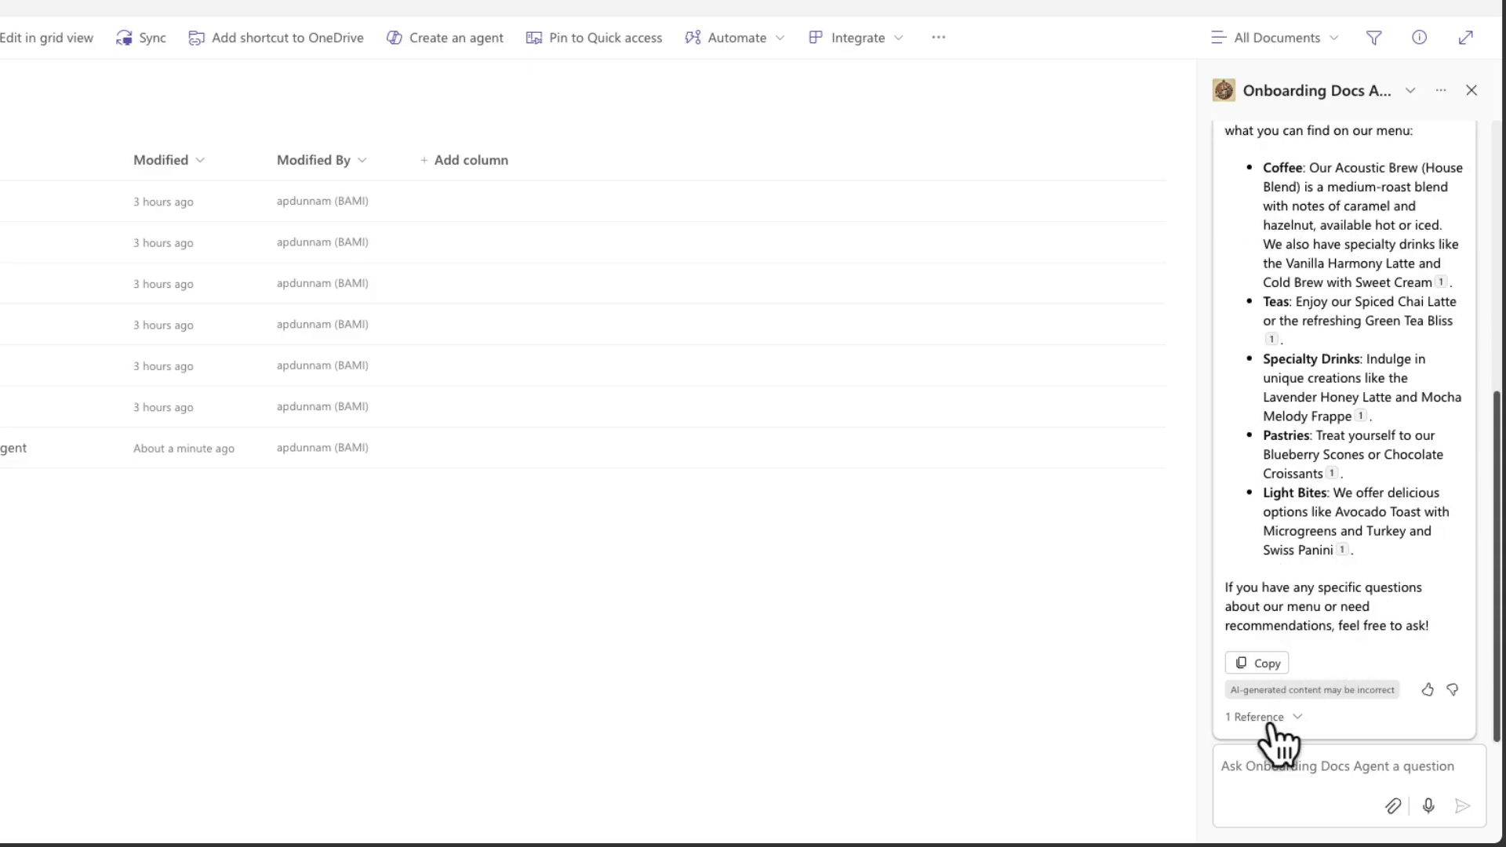
{"action": "left_click", "coordinate": [1274, 720]}
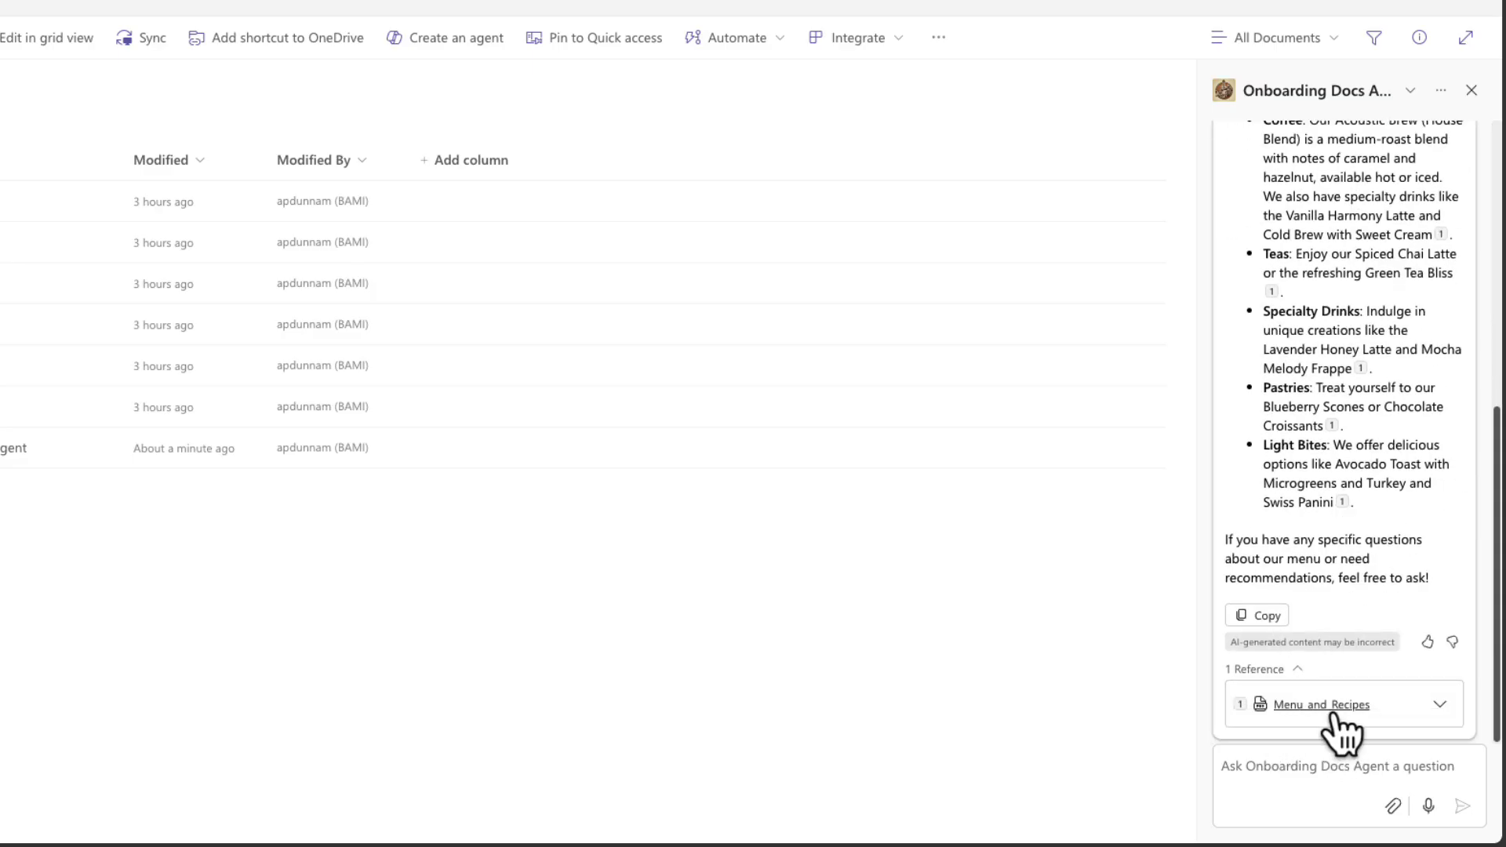
- Ask the agent 'What software can we use?'
{"action": "scroll", "coordinate": [1349, 627], "scroll_direction": "up", "scroll_amount": 7}
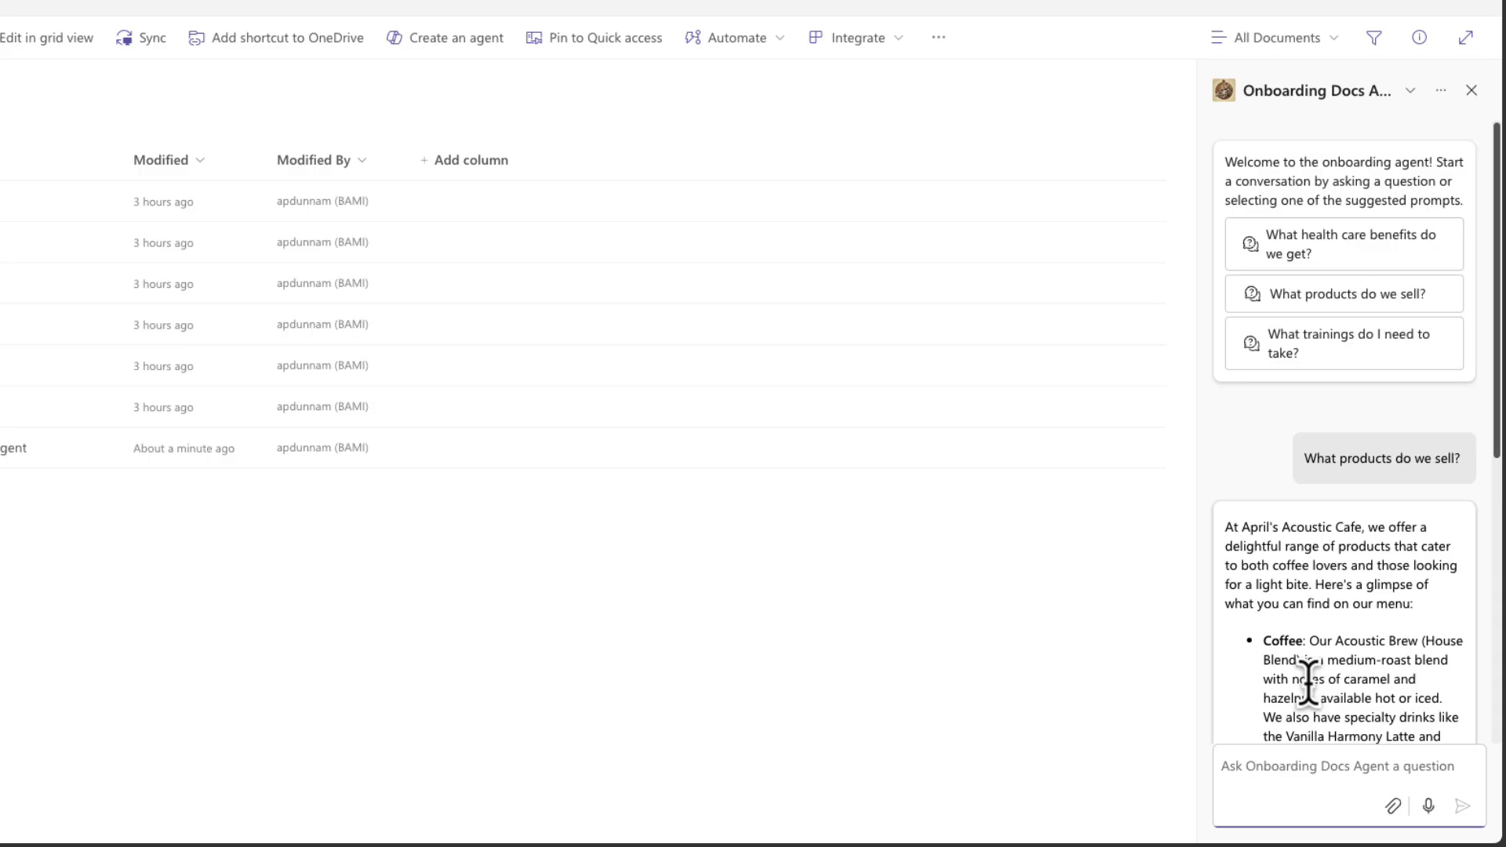
{"action": "type", "text": "What software can "}
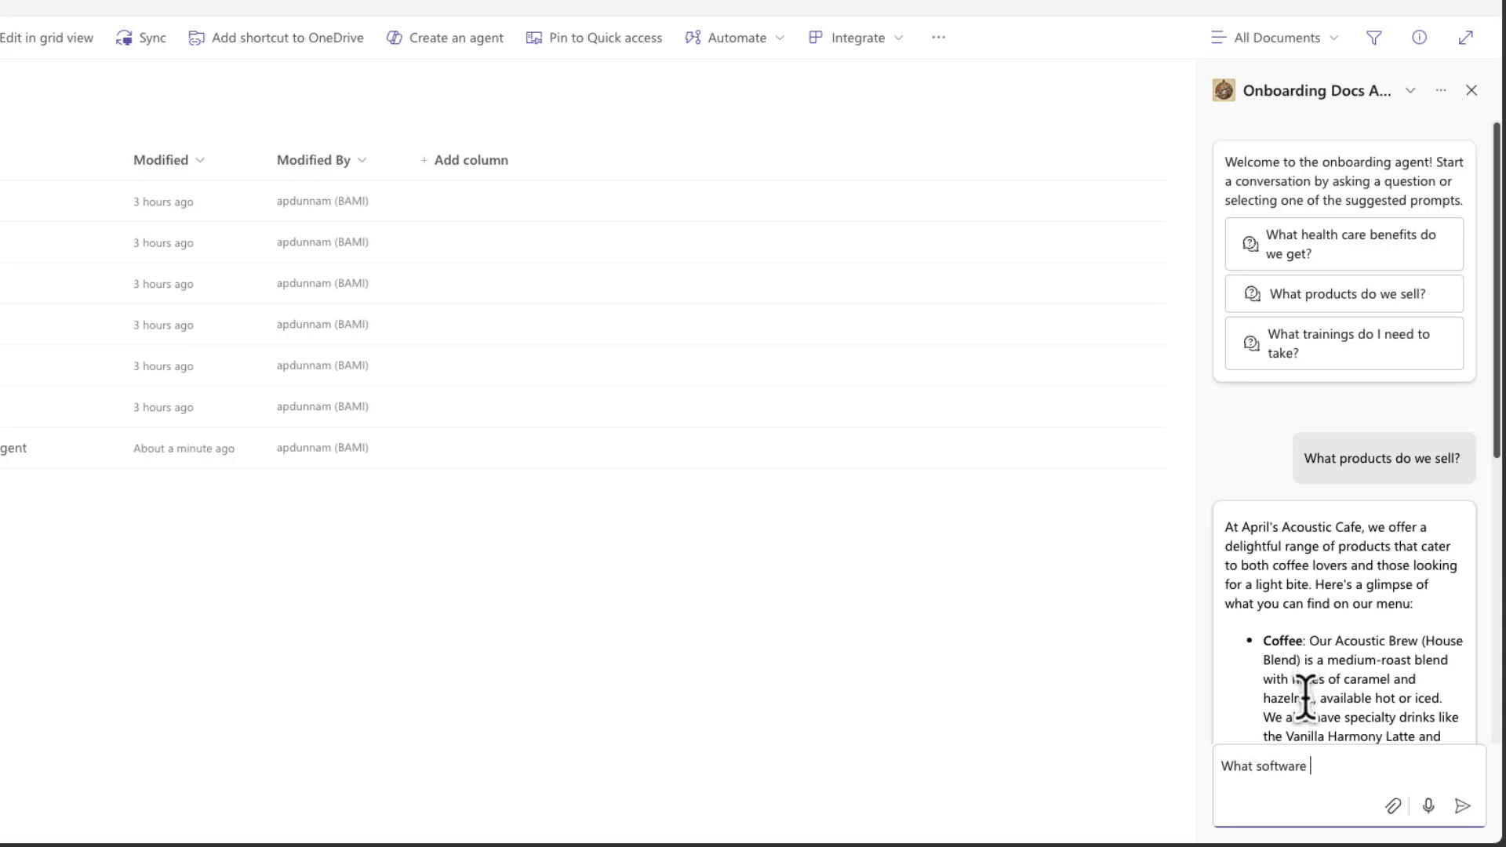
{"action": "type", "text": "we use?"}
{"action": "key", "text": "Return"}
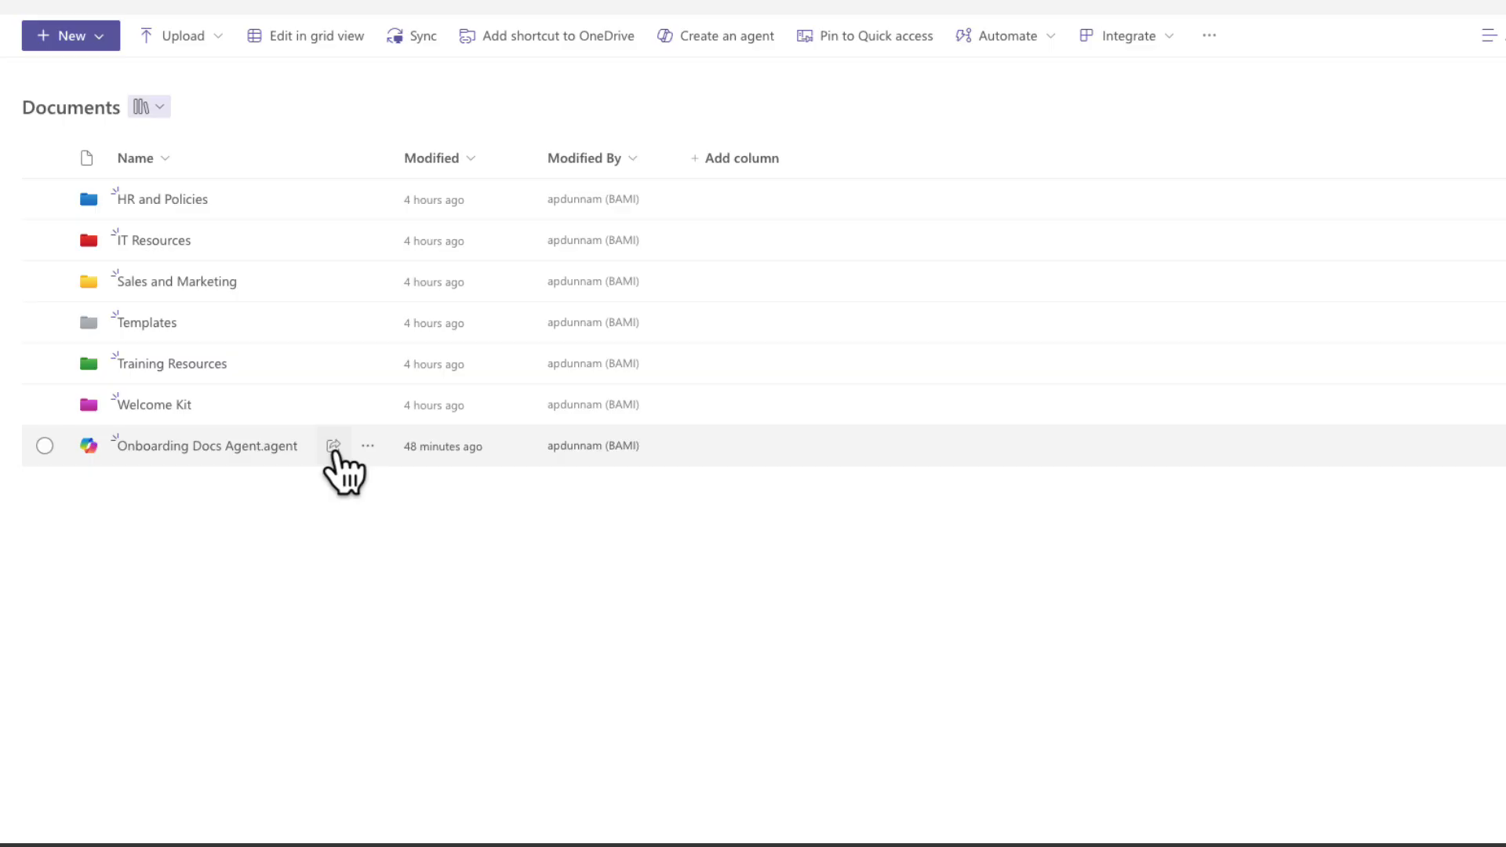
- Check the agent file's group access and Grant access form, then view its version history
{"action": "left_click", "coordinate": [335, 452]}
{"action": "left_click", "coordinate": [978, 252]}
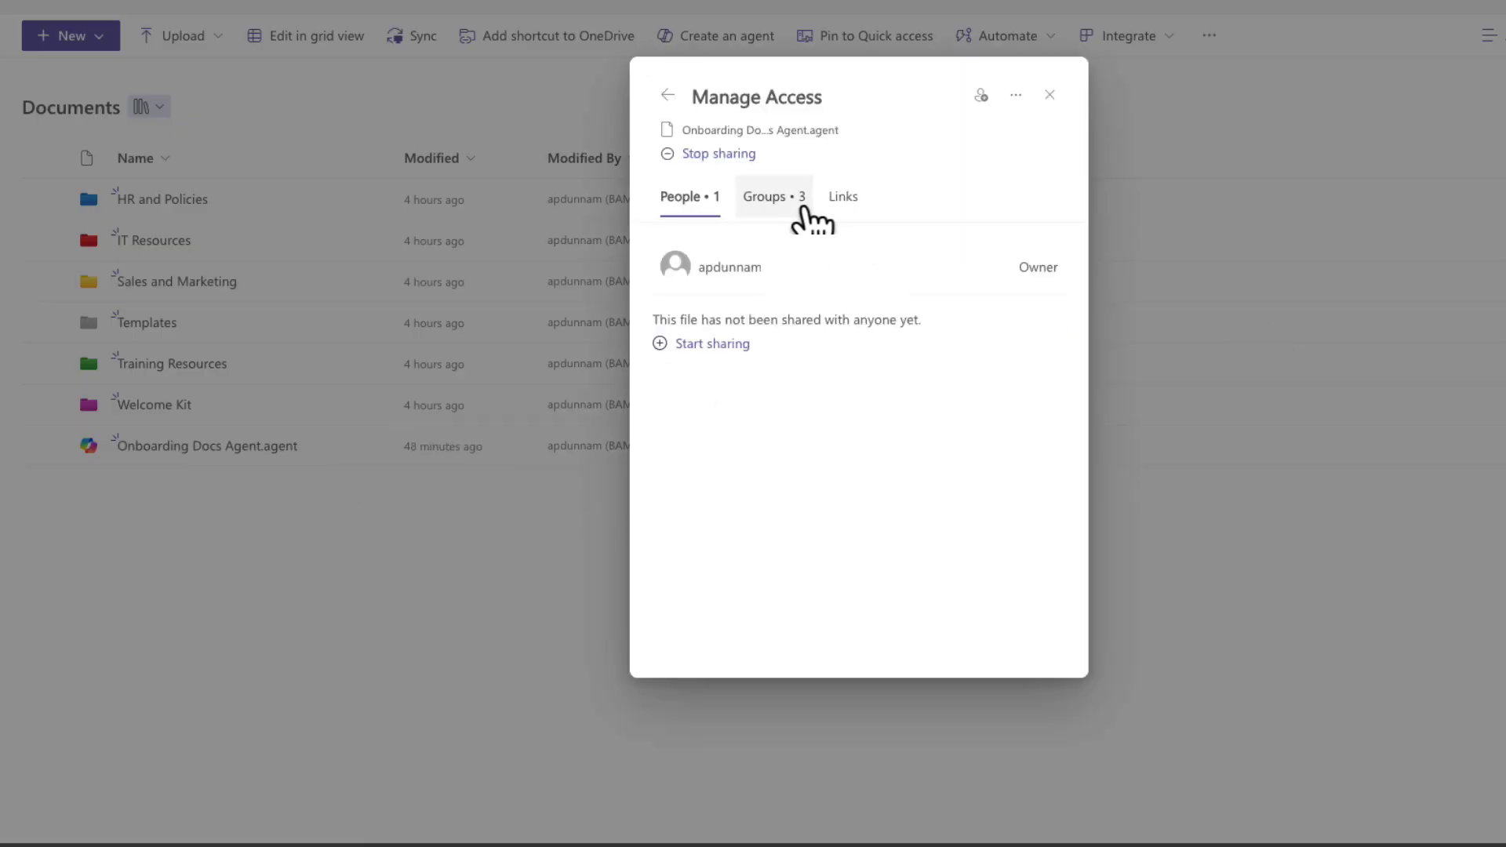
{"action": "left_click", "coordinate": [805, 211]}
{"action": "left_click", "coordinate": [980, 94]}
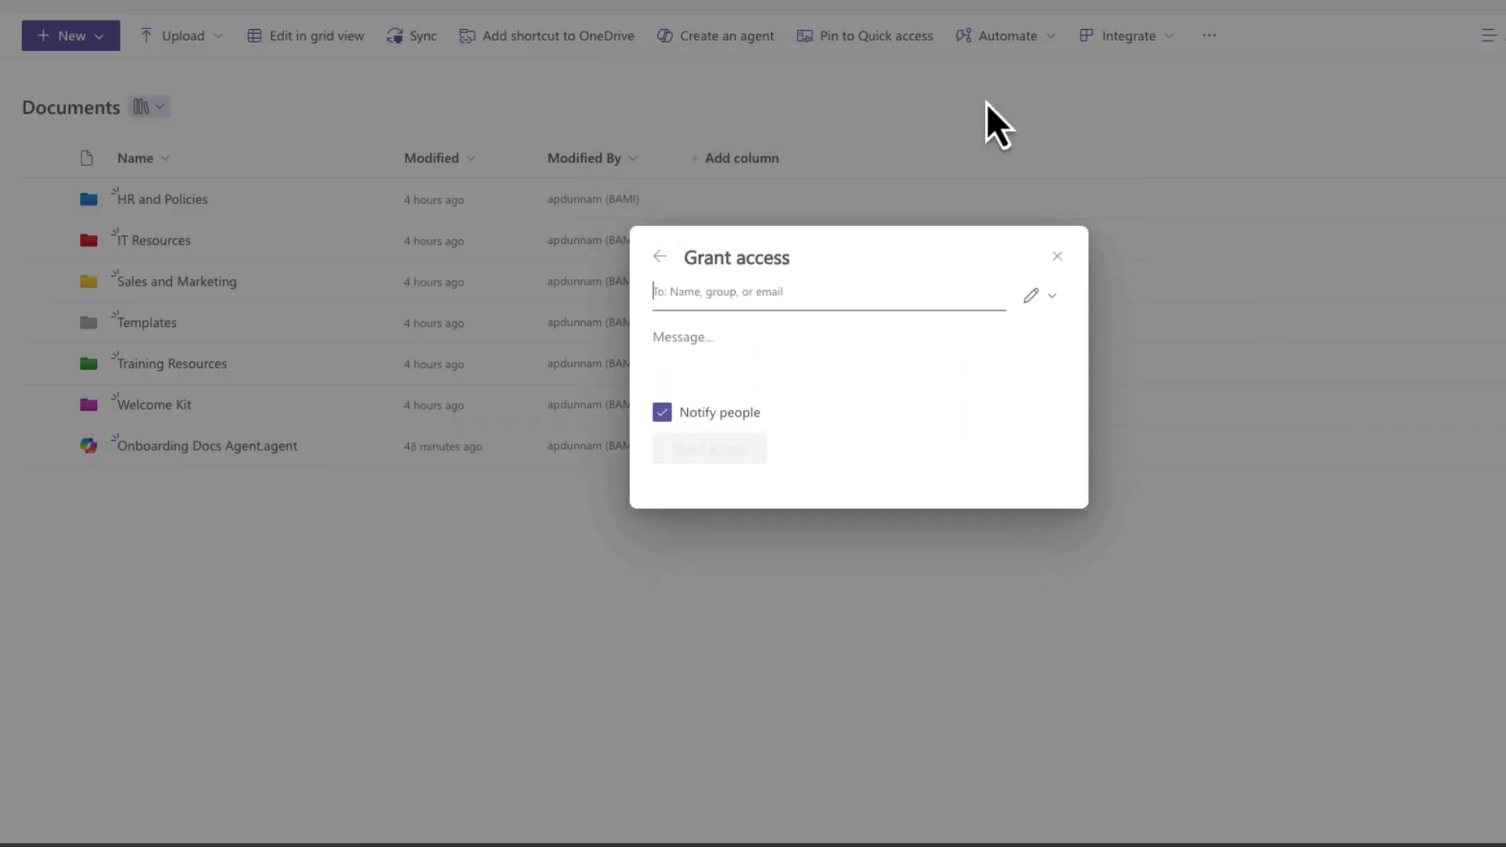
{"action": "key", "text": "Escape"}
{"action": "left_click", "coordinate": [365, 447]}
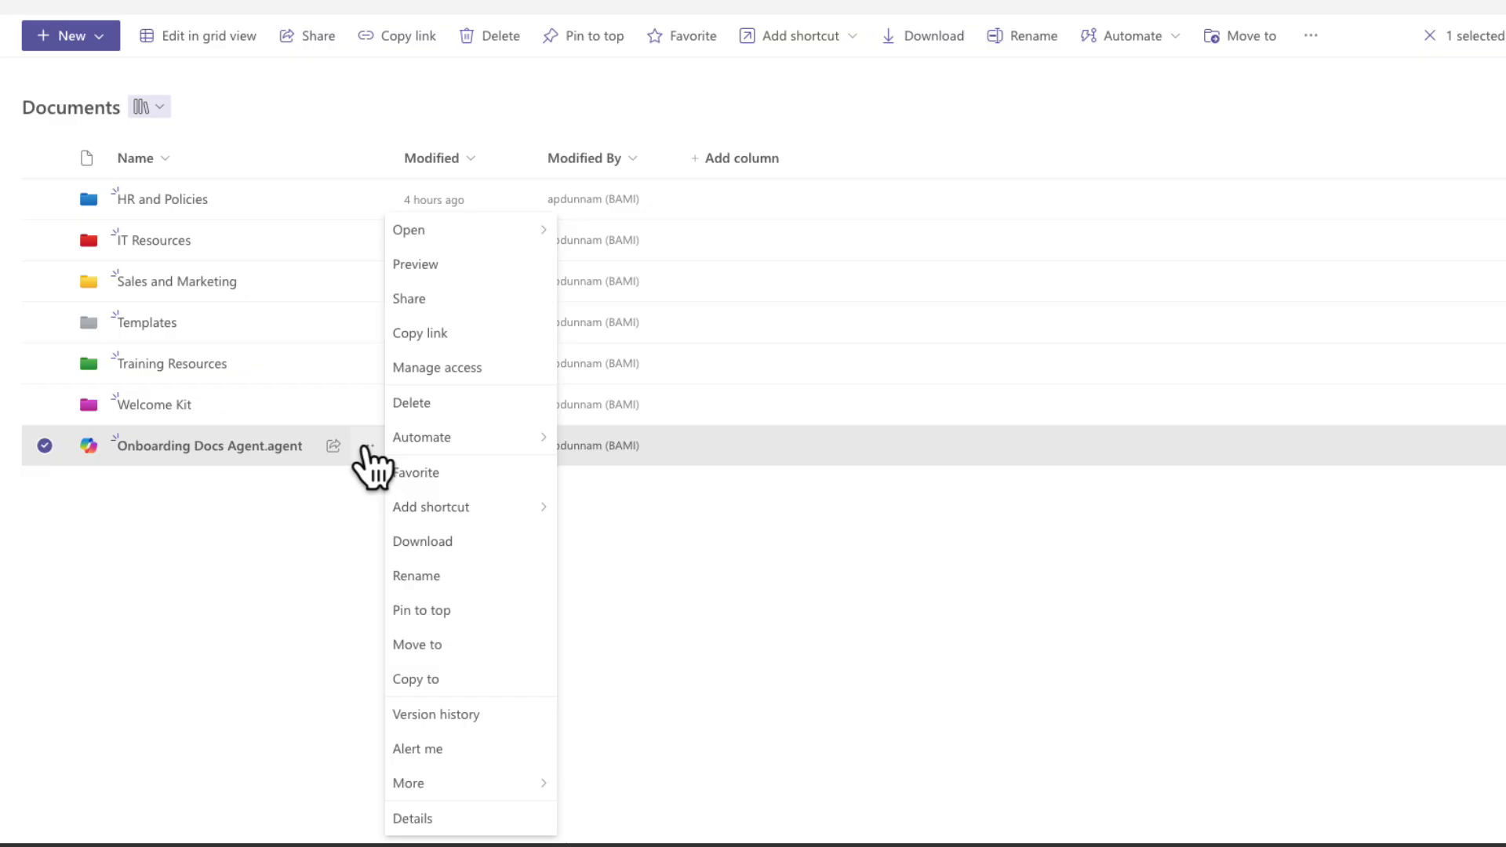
{"action": "left_click", "coordinate": [436, 713]}
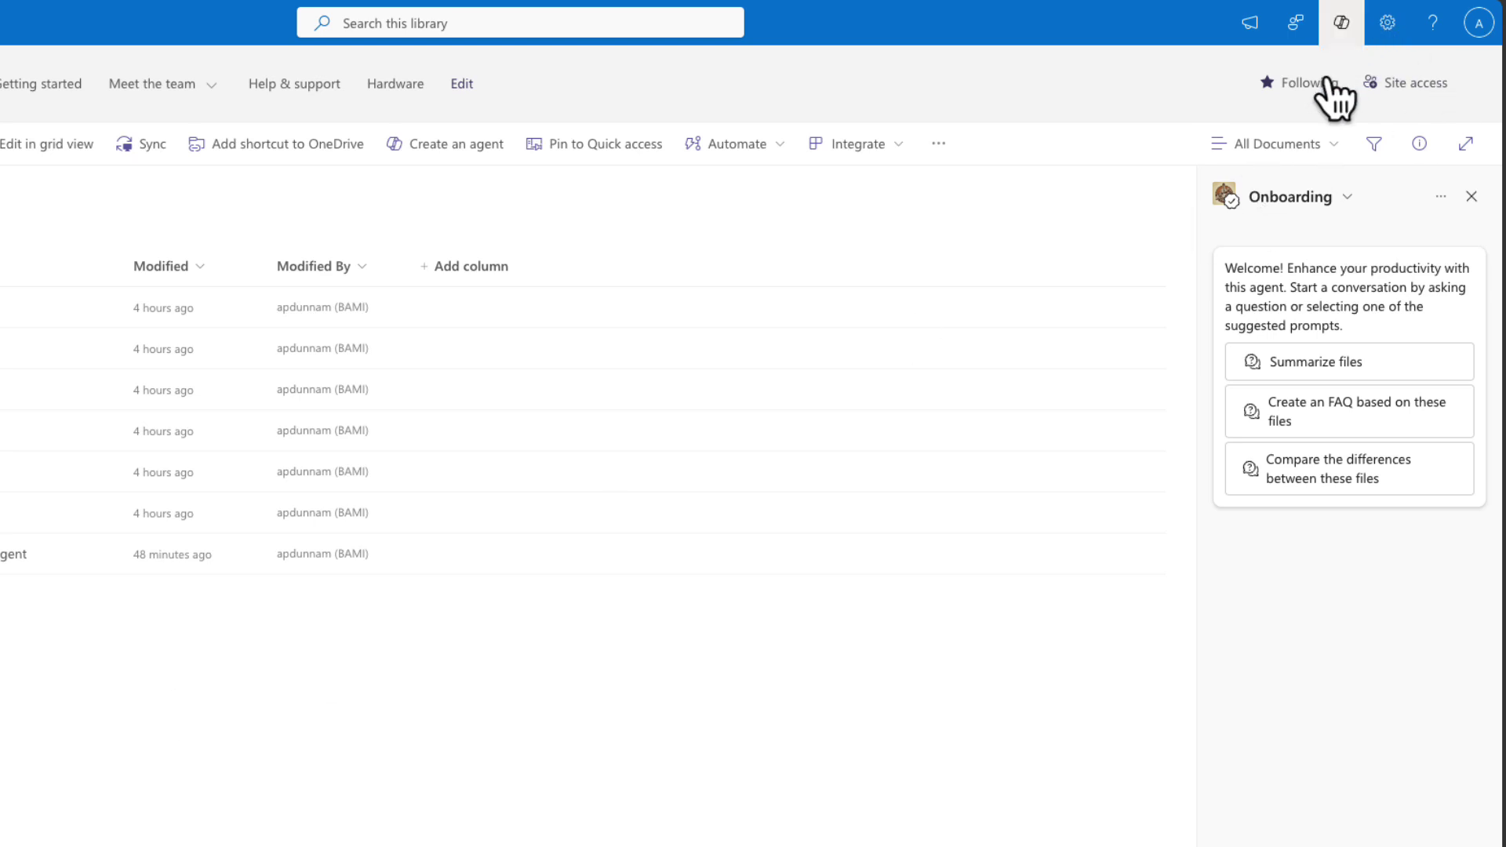
- Choose Onboarding Docs Agent in the agent dropdown and copy its link for Teams
{"action": "left_click", "coordinate": [1341, 197]}
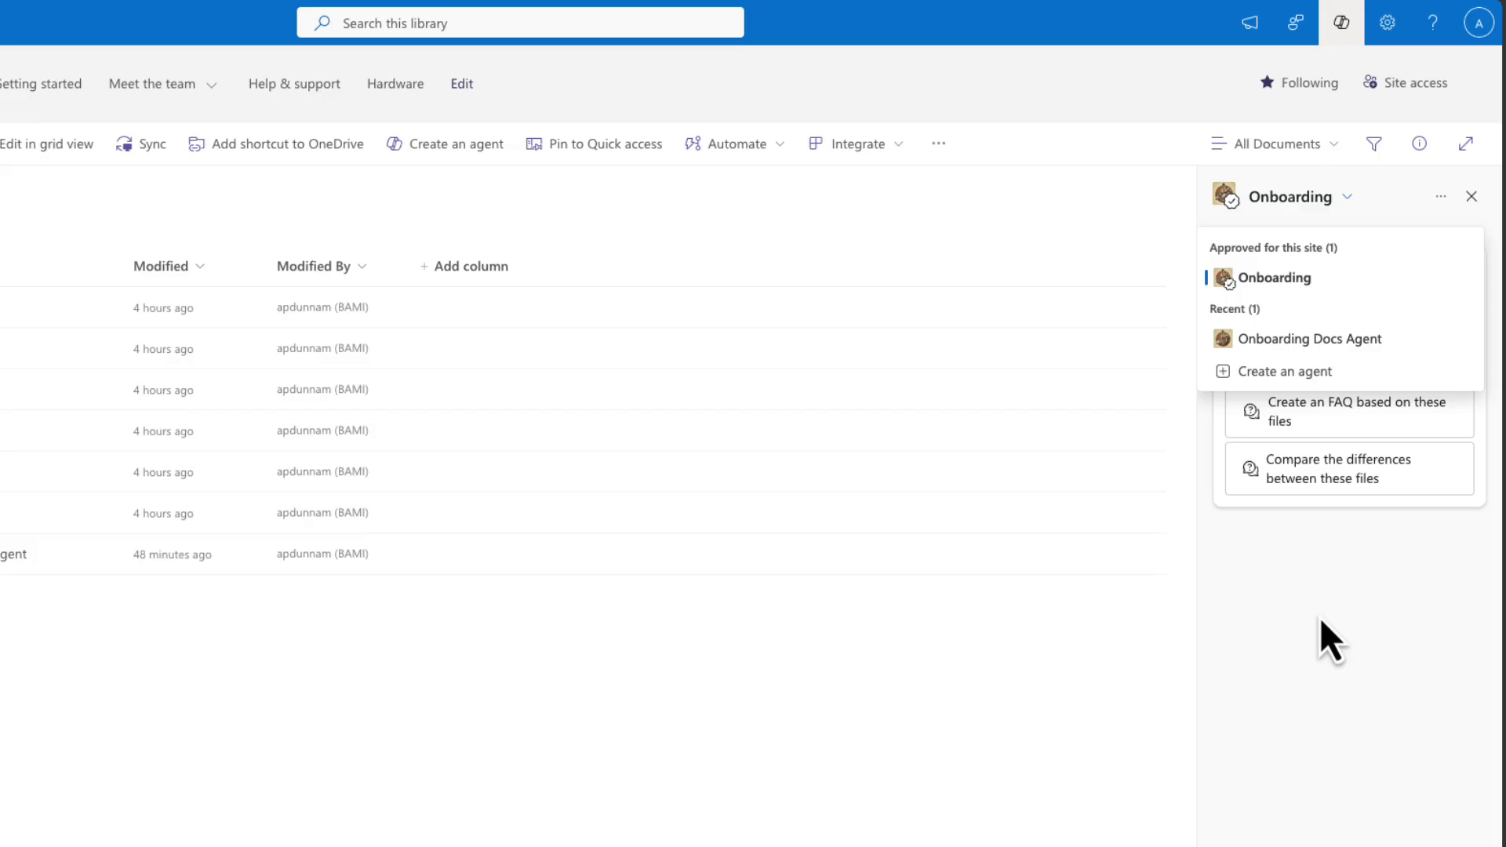
{"action": "left_click", "coordinate": [1348, 338]}
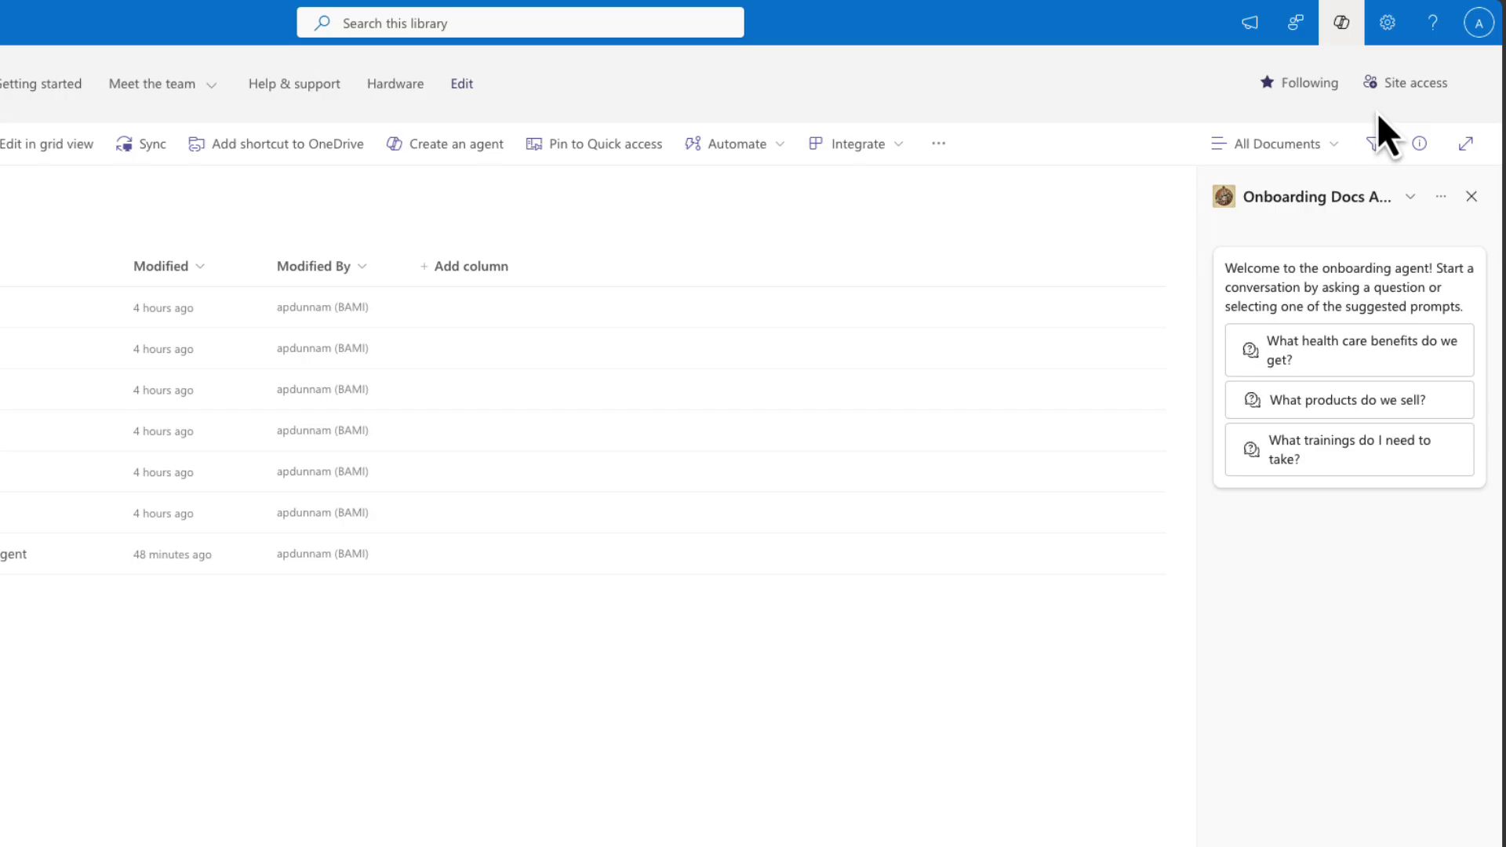
{"action": "left_click", "coordinate": [1439, 199]}
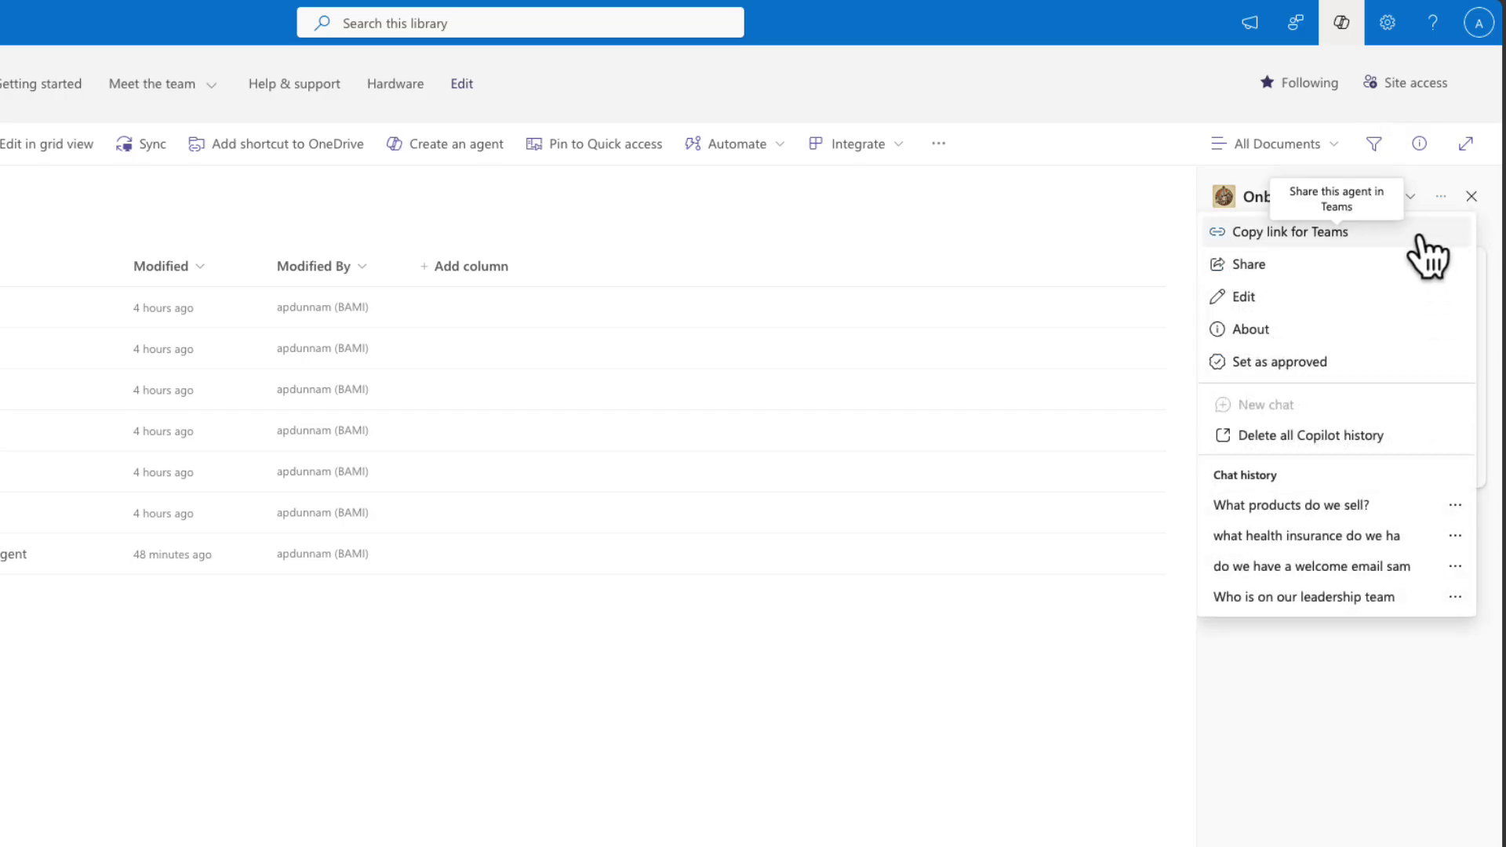
{"action": "left_click", "coordinate": [1419, 236]}
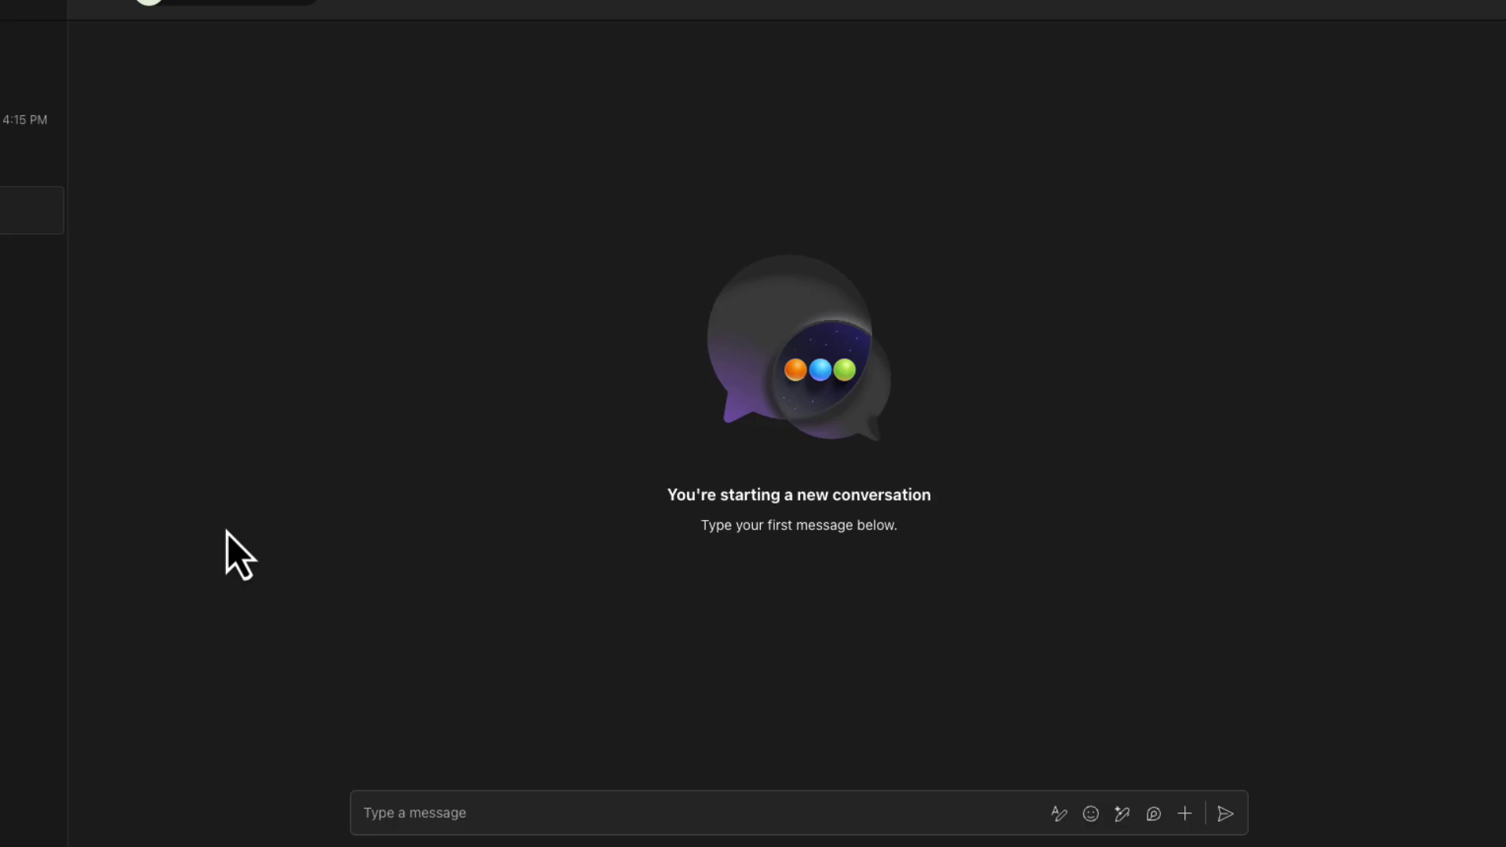
- Paste the Onboarding Docs Agent link into the new Teams chat and send it
{"action": "left_click", "coordinate": [482, 808]}
{"action": "key", "text": "ctrl+v"}
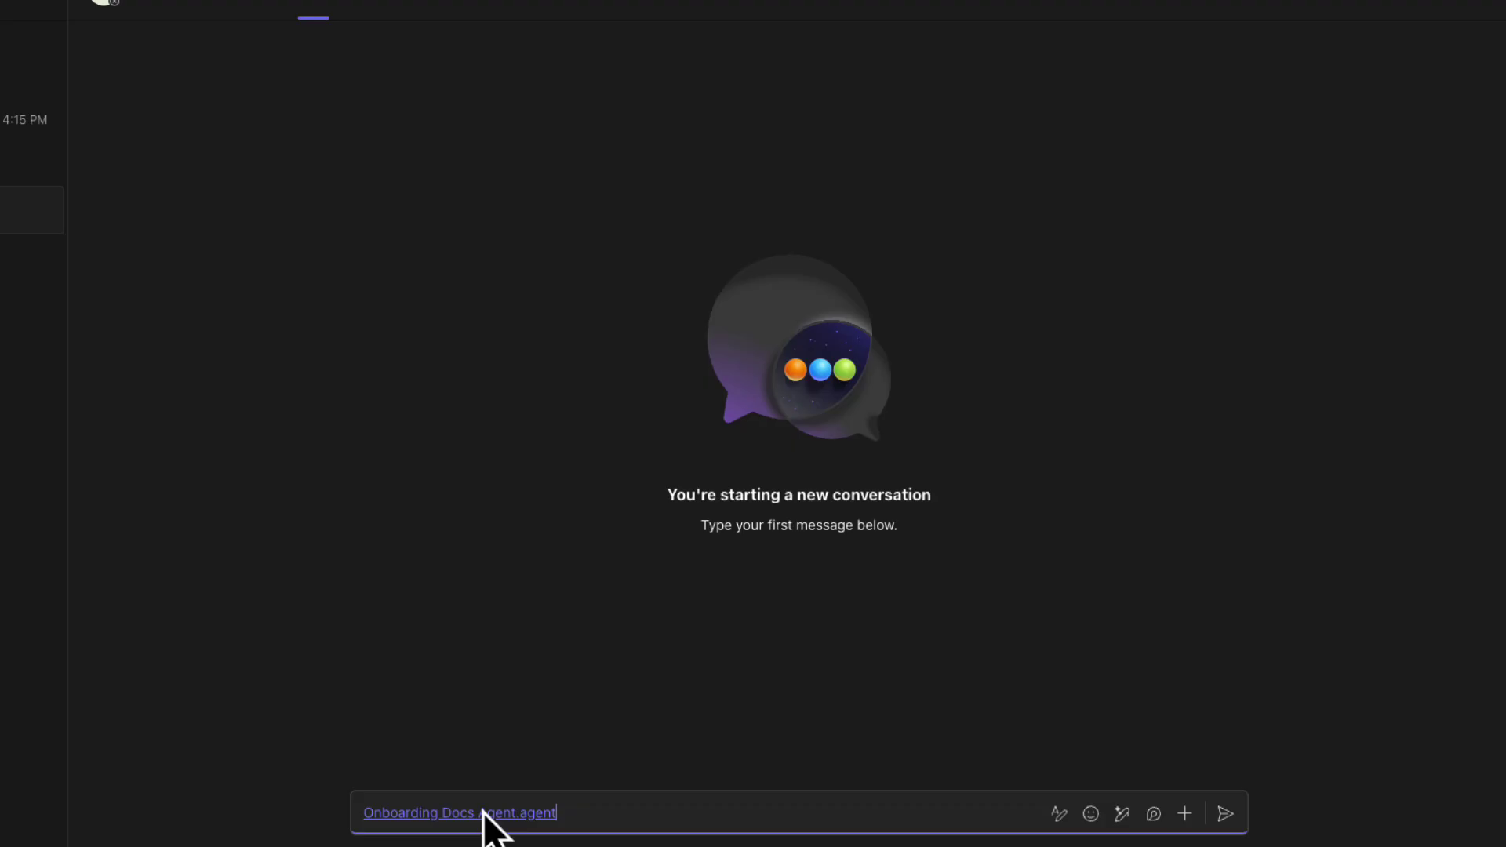
{"action": "key", "text": "Return"}
- Add the agent to this chat and ask 'What trainings do I need to take?'
{"action": "left_click", "coordinate": [892, 278]}
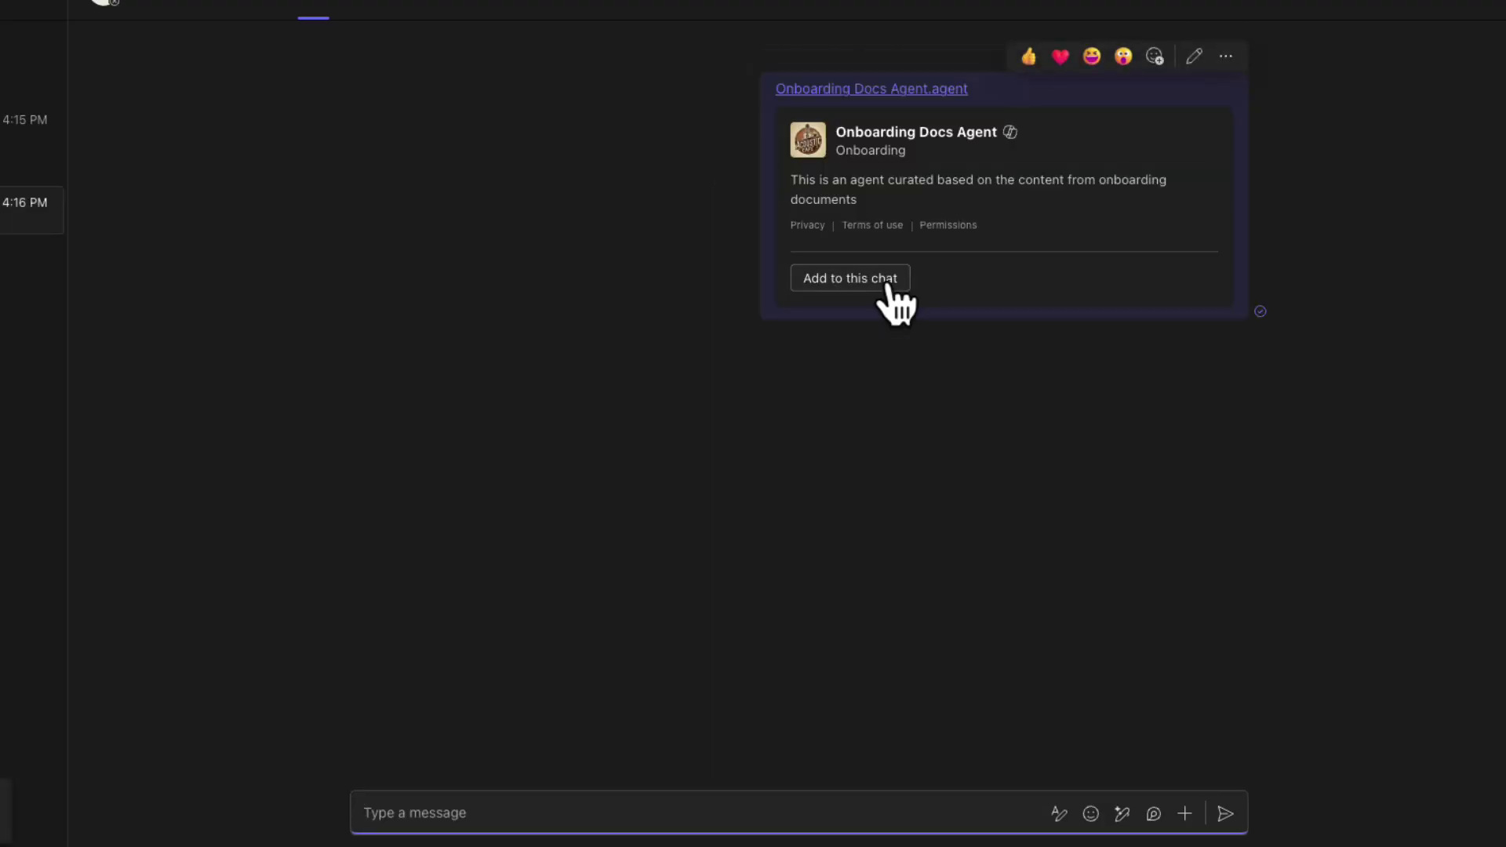
{"action": "left_click", "coordinate": [882, 286]}
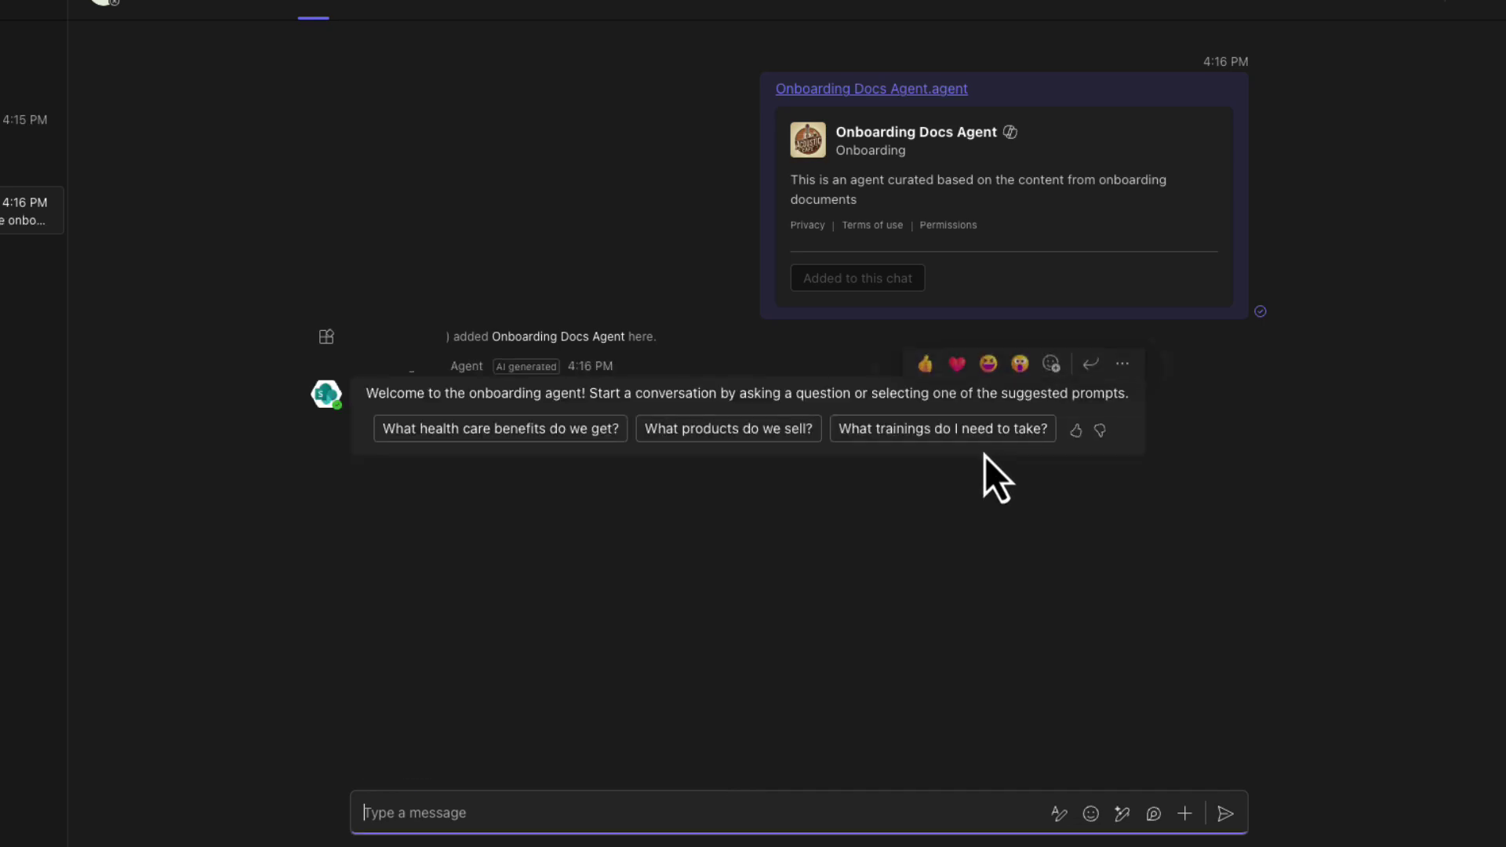
{"action": "left_click", "coordinate": [937, 438]}
{"action": "key", "text": "Return"}
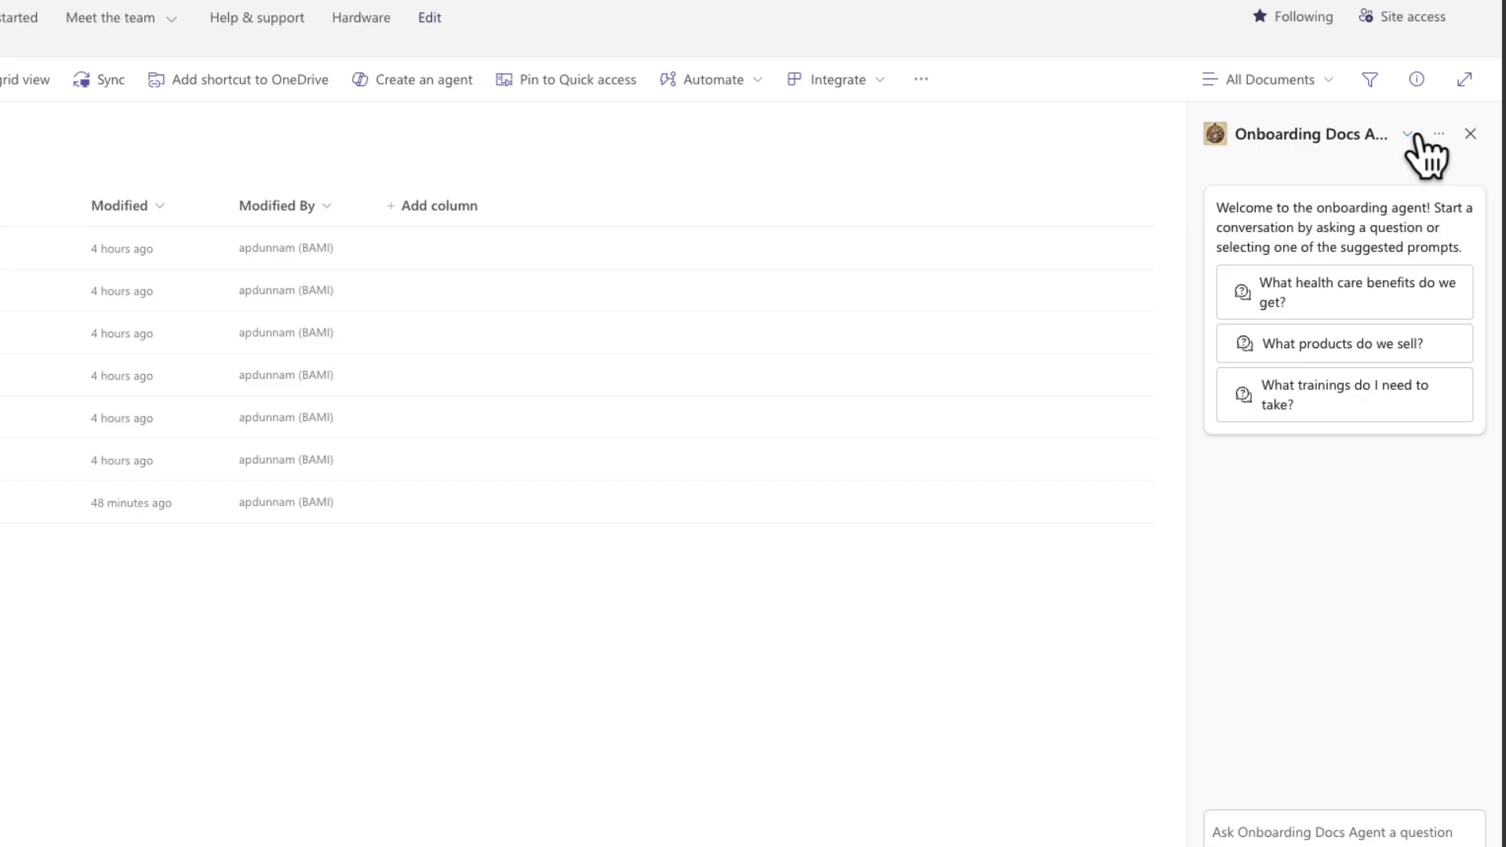
- Use the agent's Set as approved option to make Onboarding Docs Agent an approved agent for this site
{"action": "left_click", "coordinate": [1412, 135]}
{"action": "left_click", "coordinate": [1439, 135]}
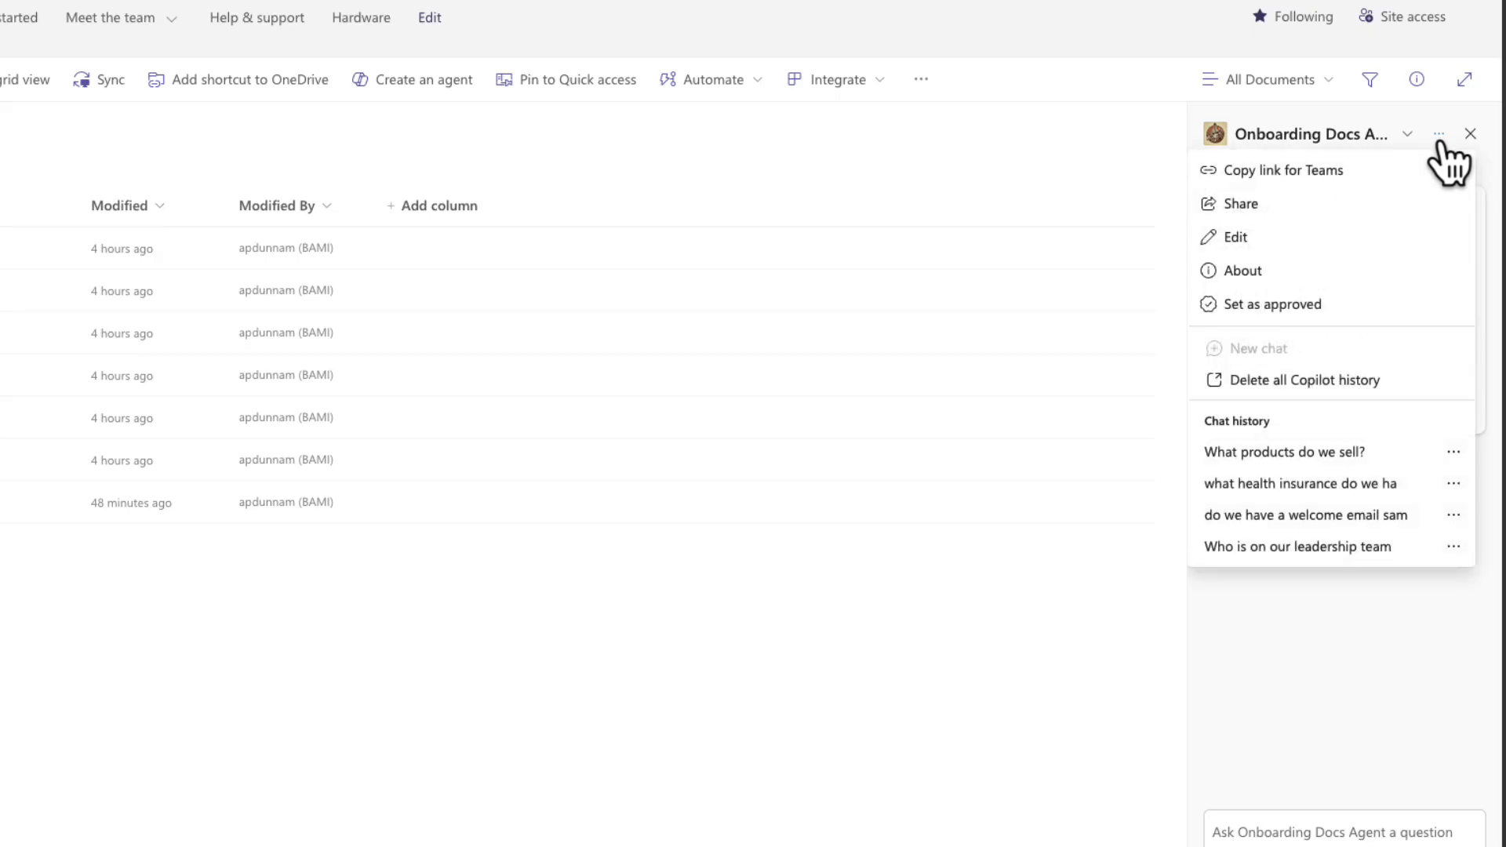
{"action": "left_click", "coordinate": [1415, 313]}
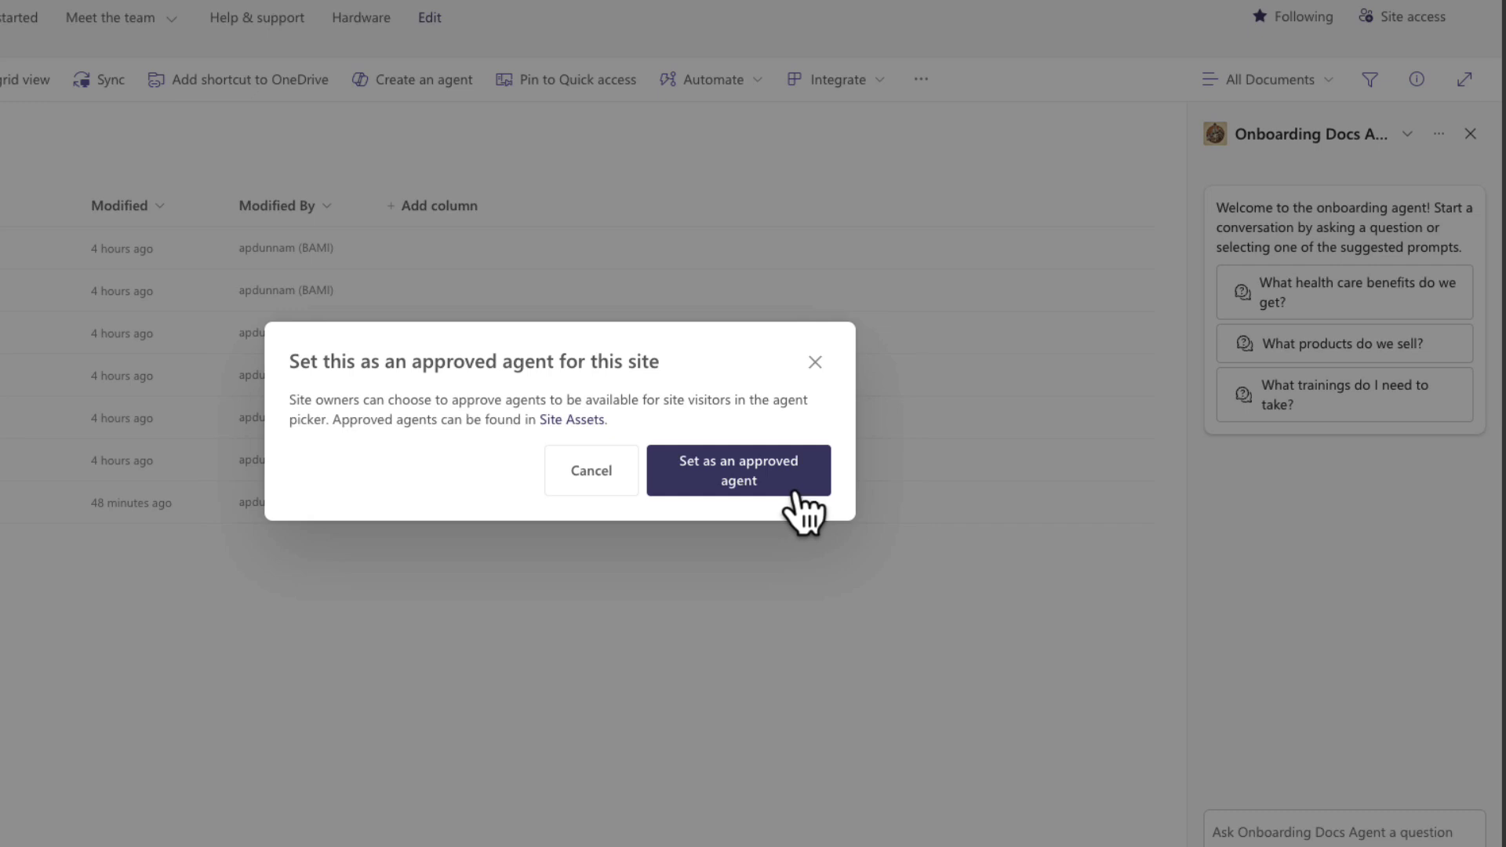
{"action": "left_click", "coordinate": [800, 502]}
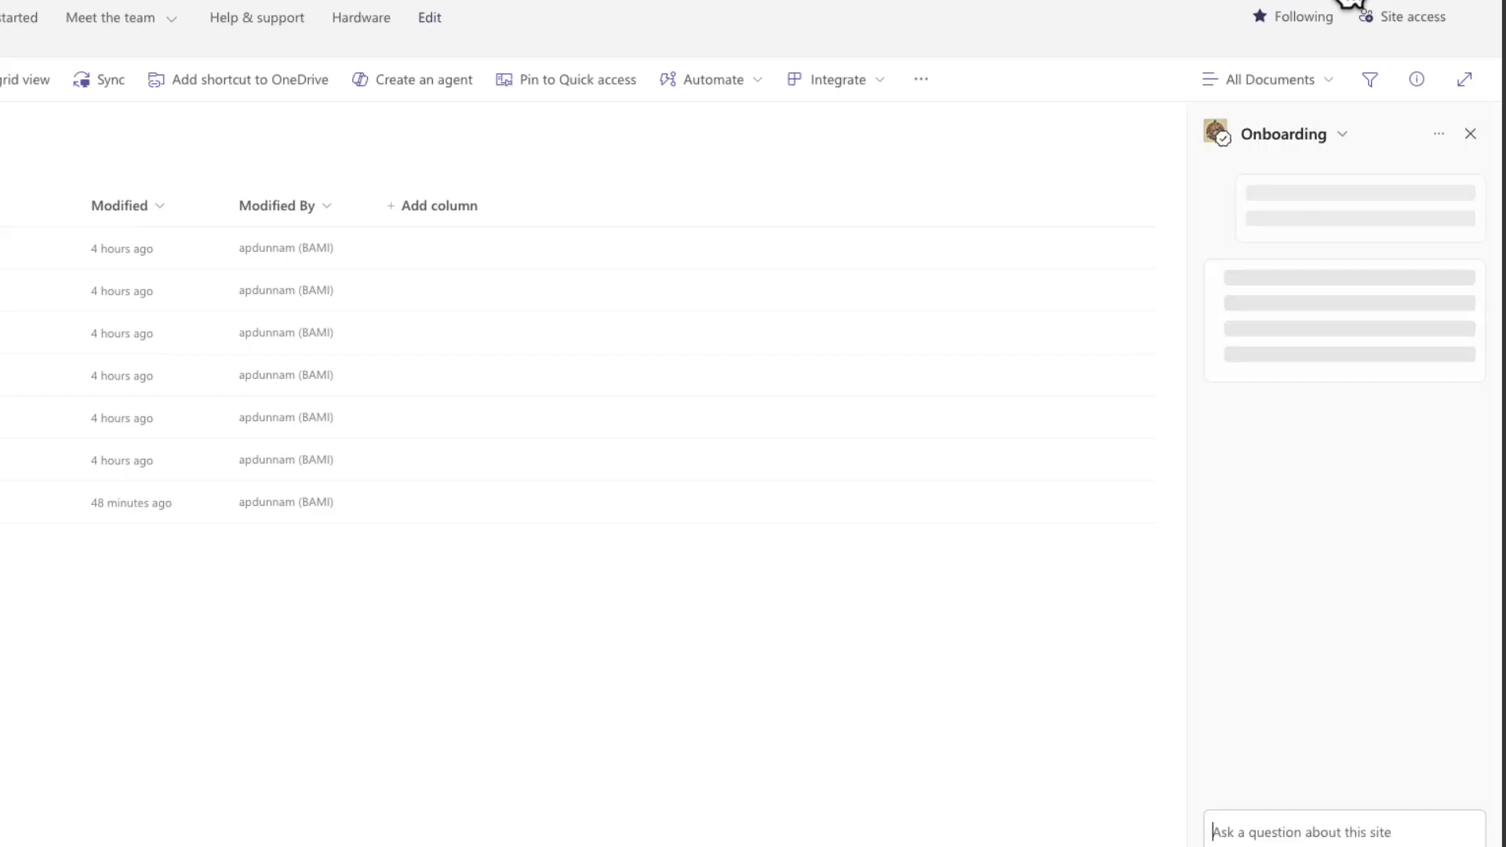
- Set Onboarding Docs Agent as site default and confirm it's listed first among approved agents
{"action": "left_click", "coordinate": [1343, 131]}
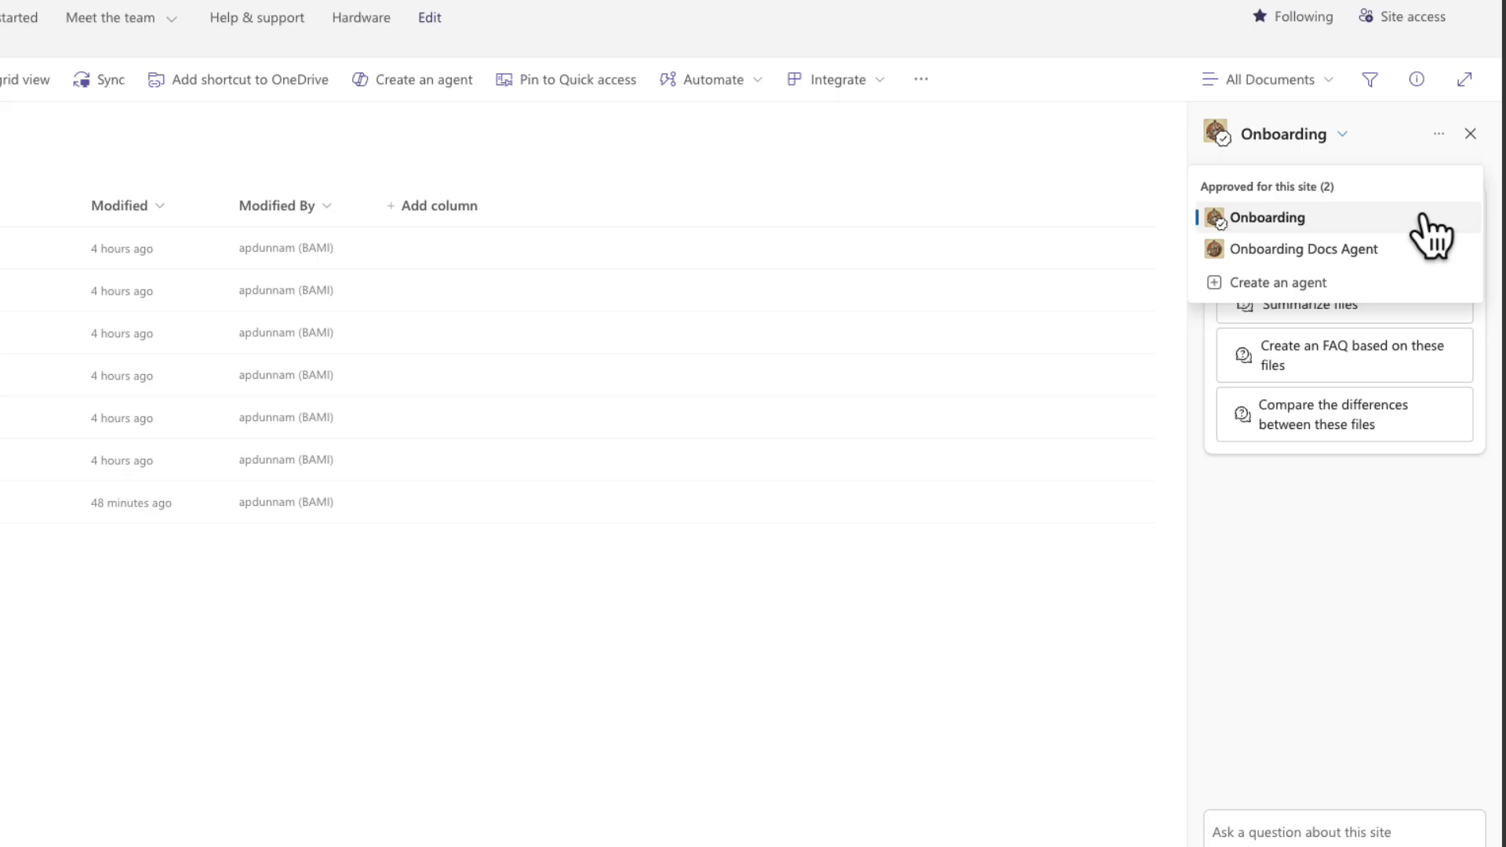
{"action": "left_click", "coordinate": [1435, 248]}
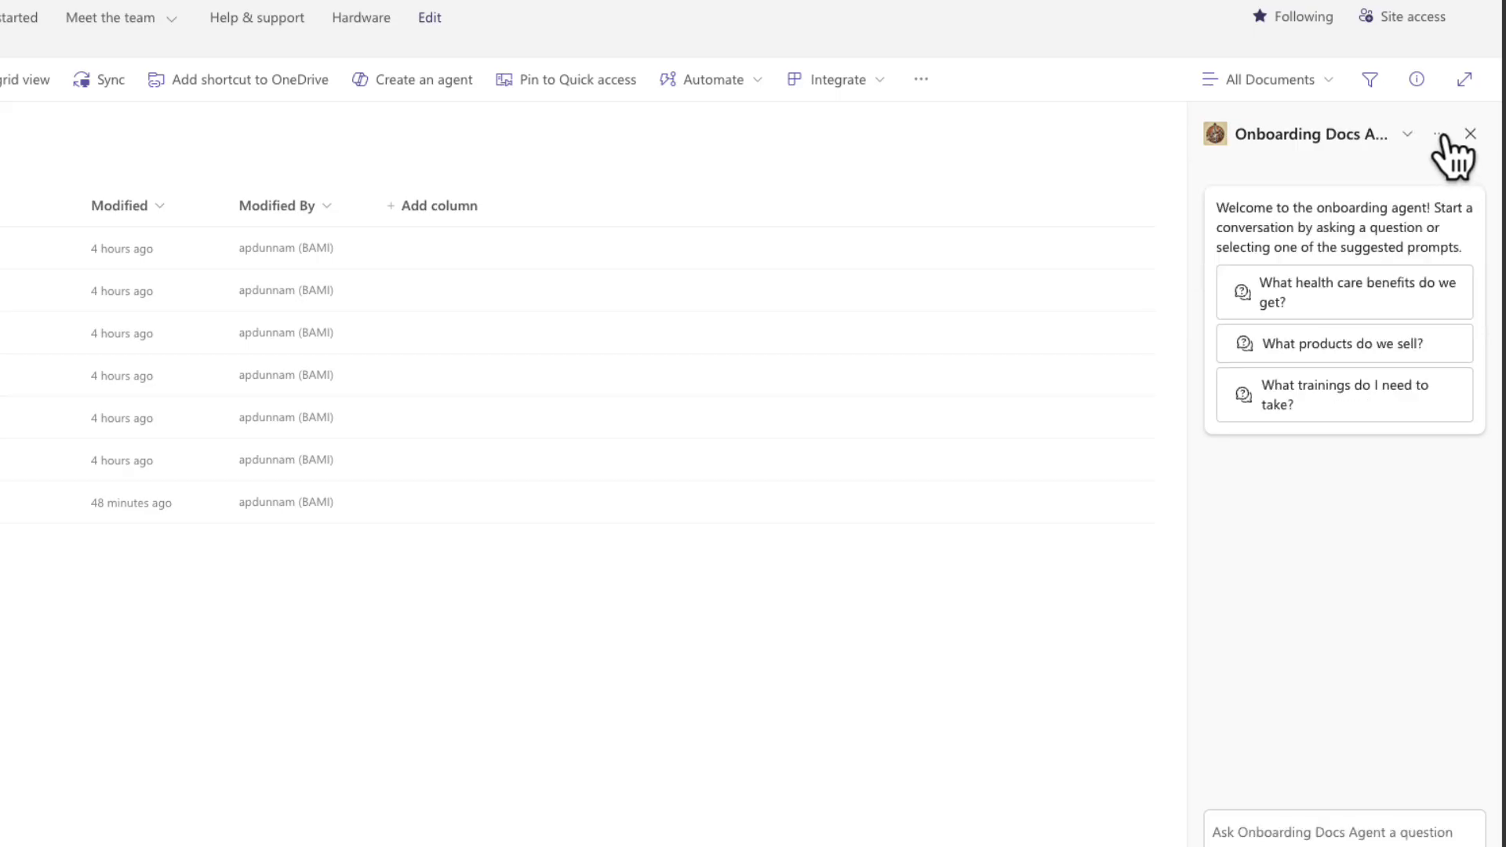
{"action": "left_click", "coordinate": [1441, 133]}
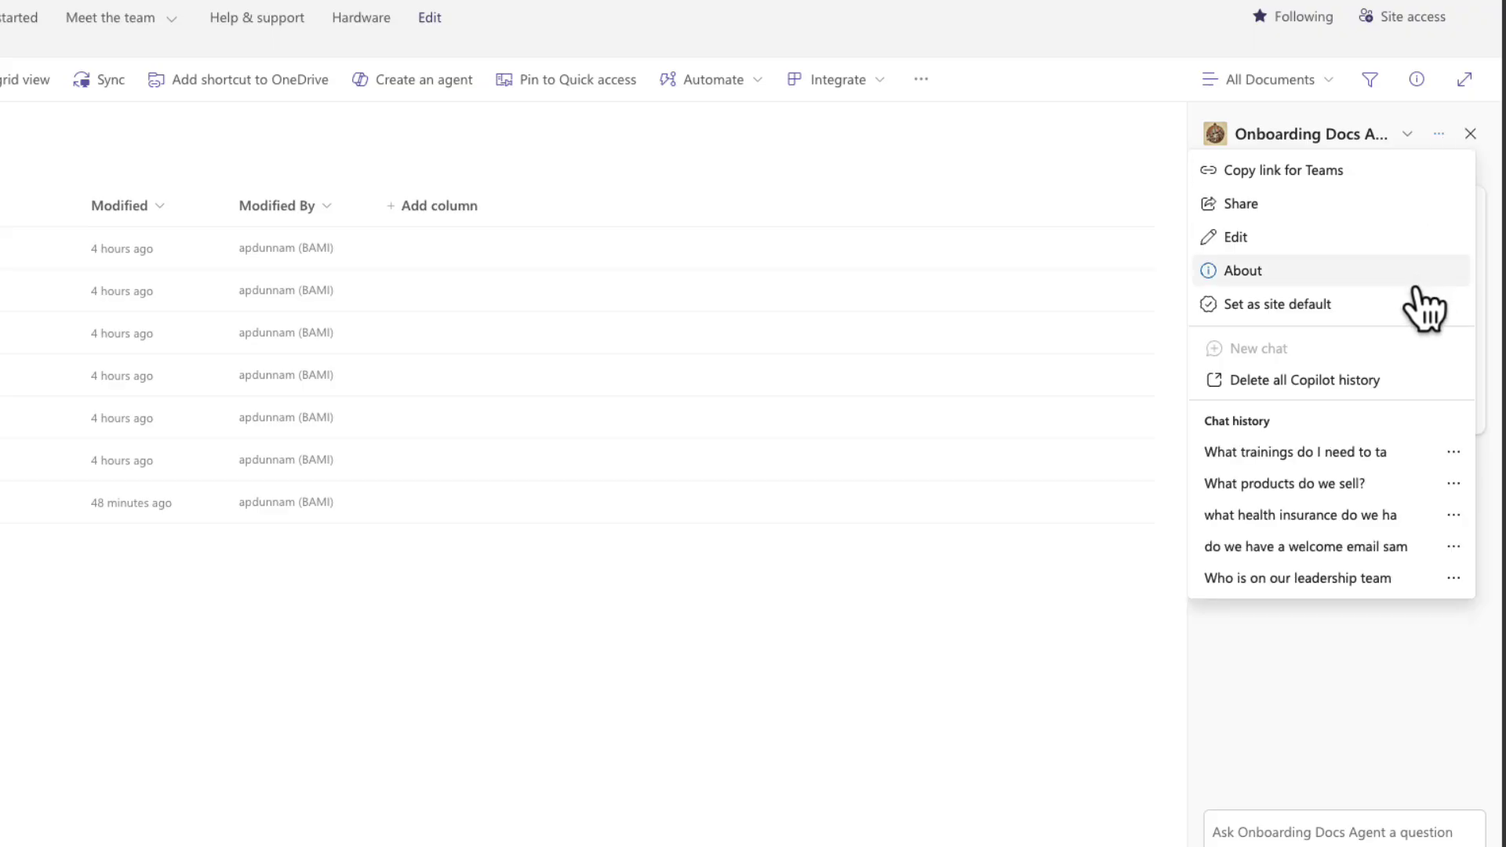
{"action": "left_click", "coordinate": [1406, 309]}
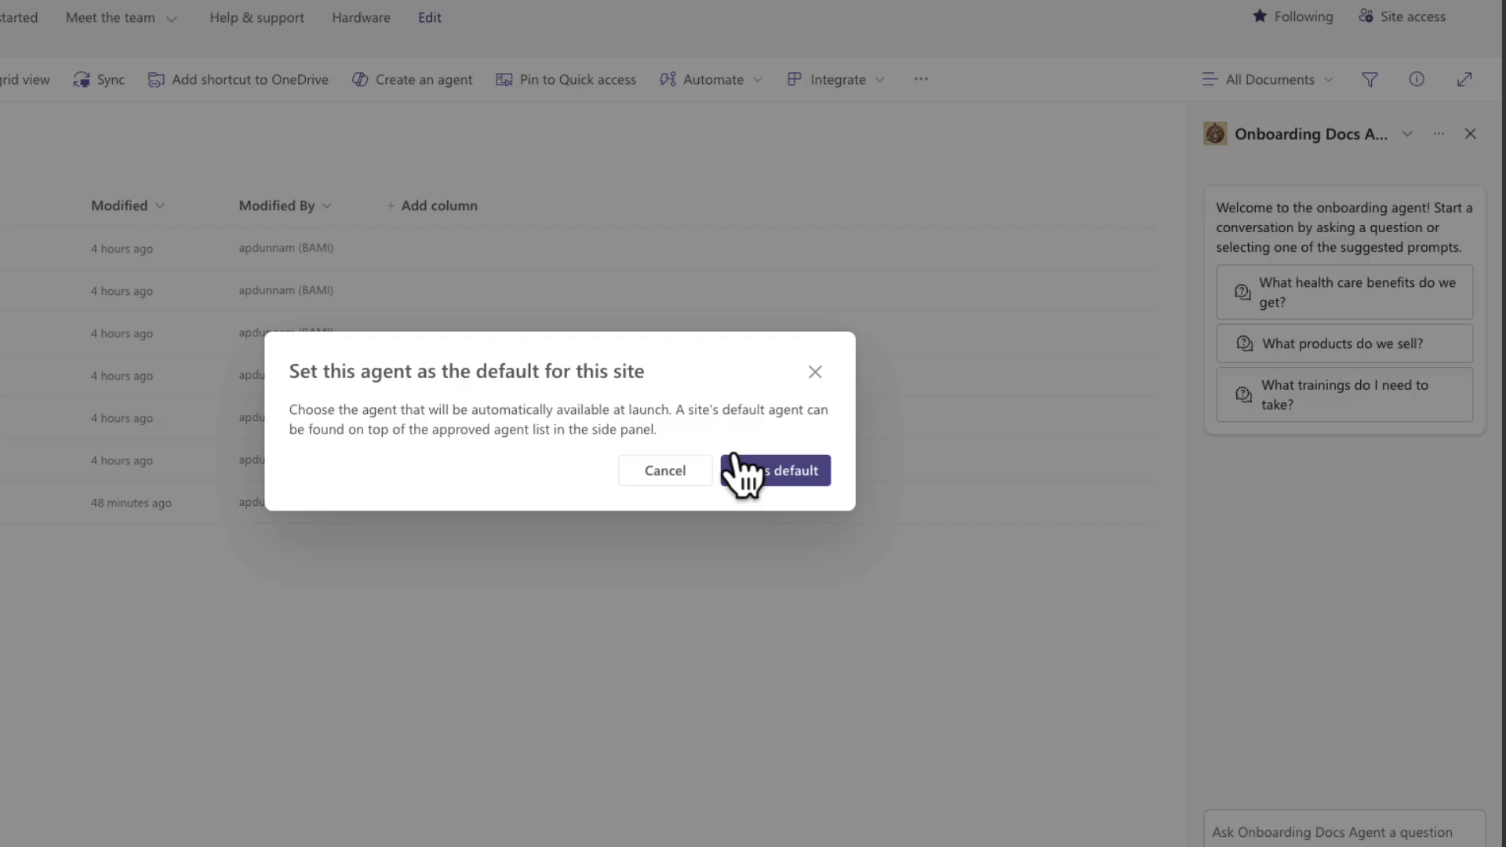
{"action": "left_click", "coordinate": [788, 484]}
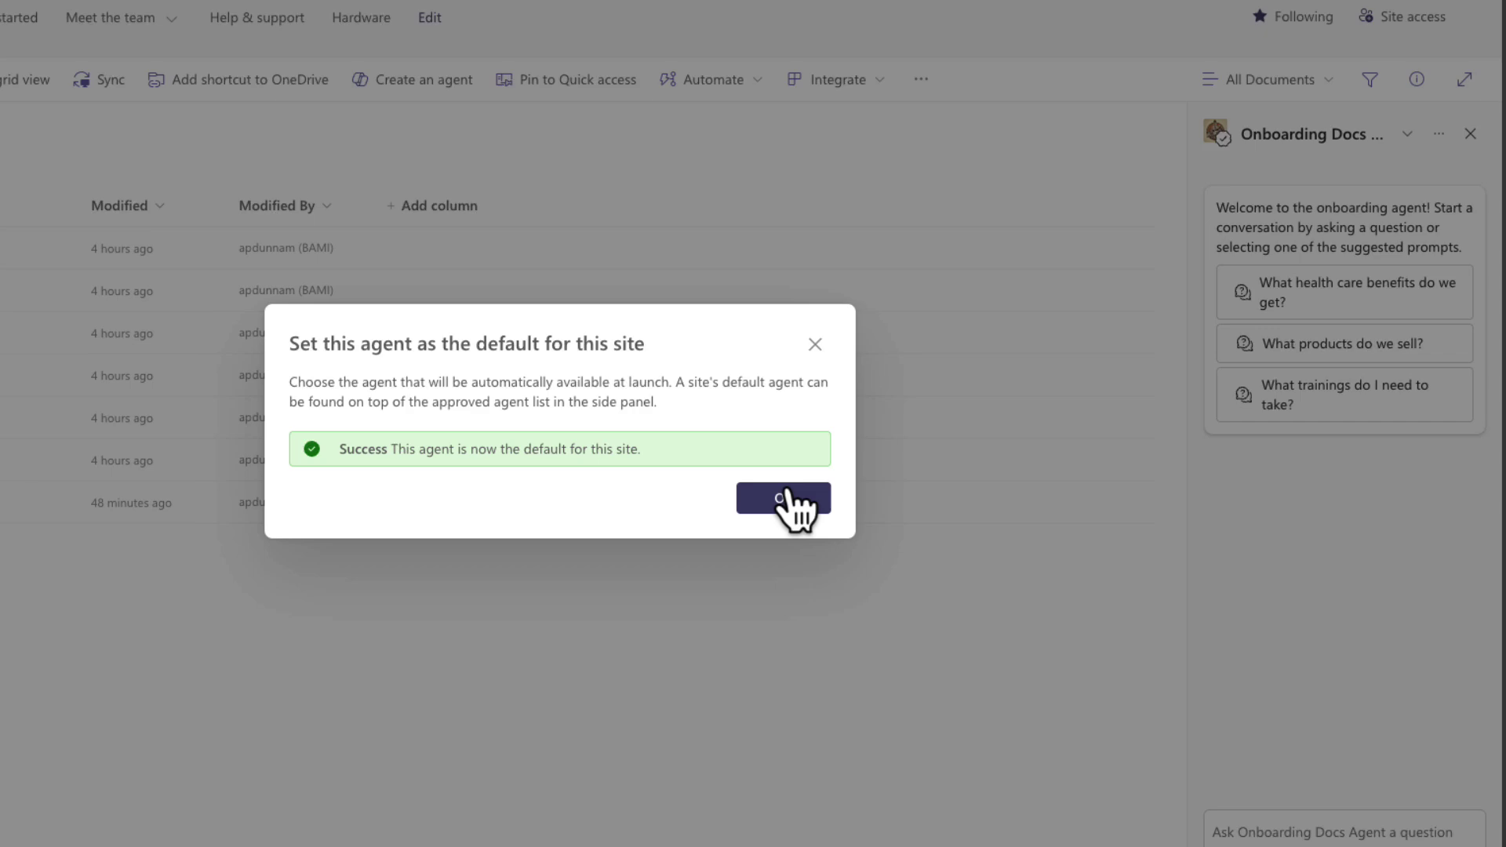
{"action": "left_click", "coordinate": [783, 498]}
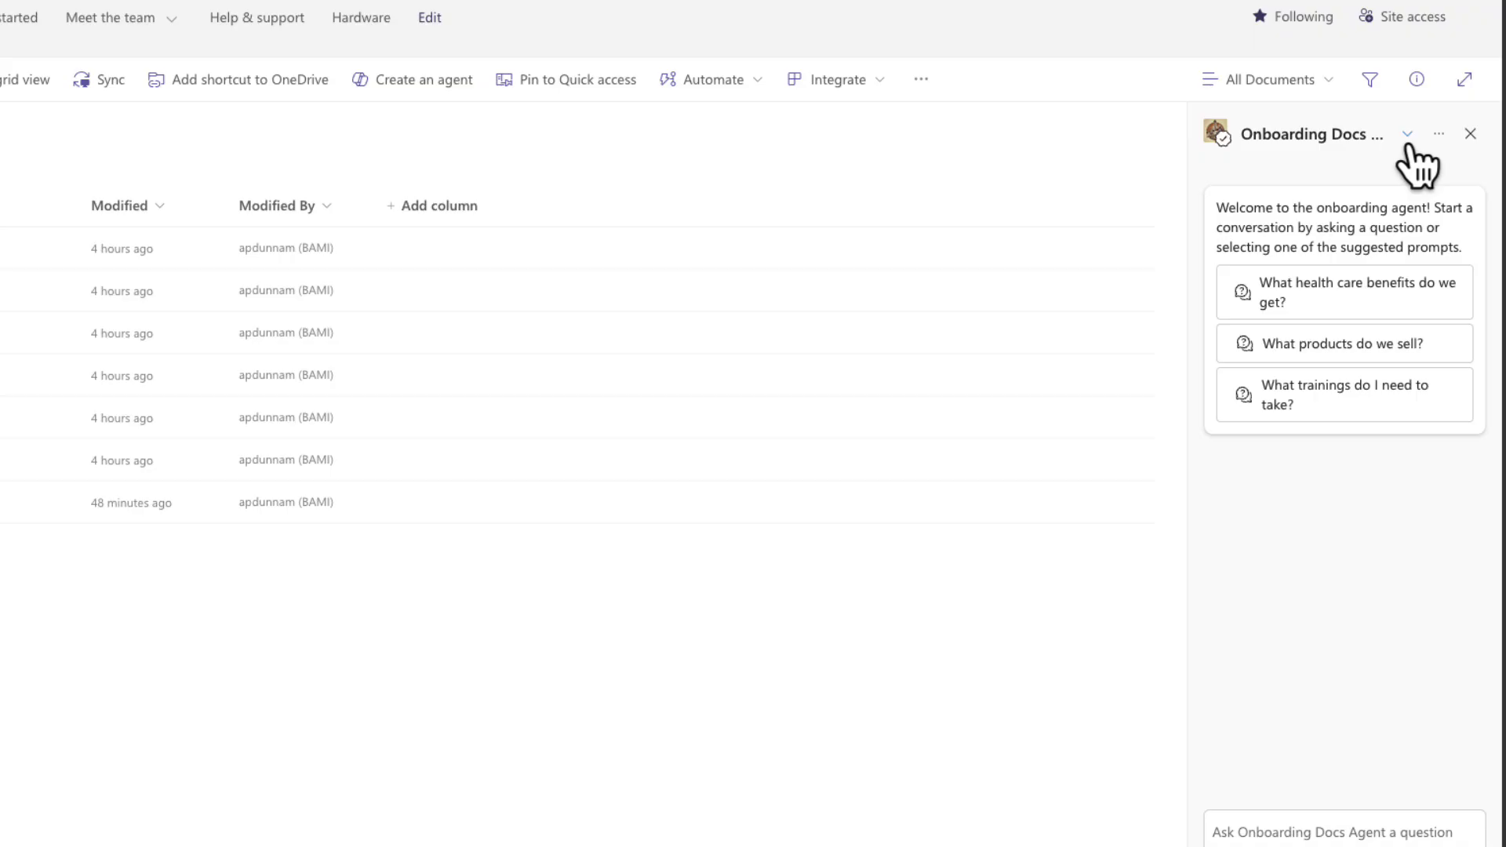
{"action": "left_click", "coordinate": [1409, 141]}
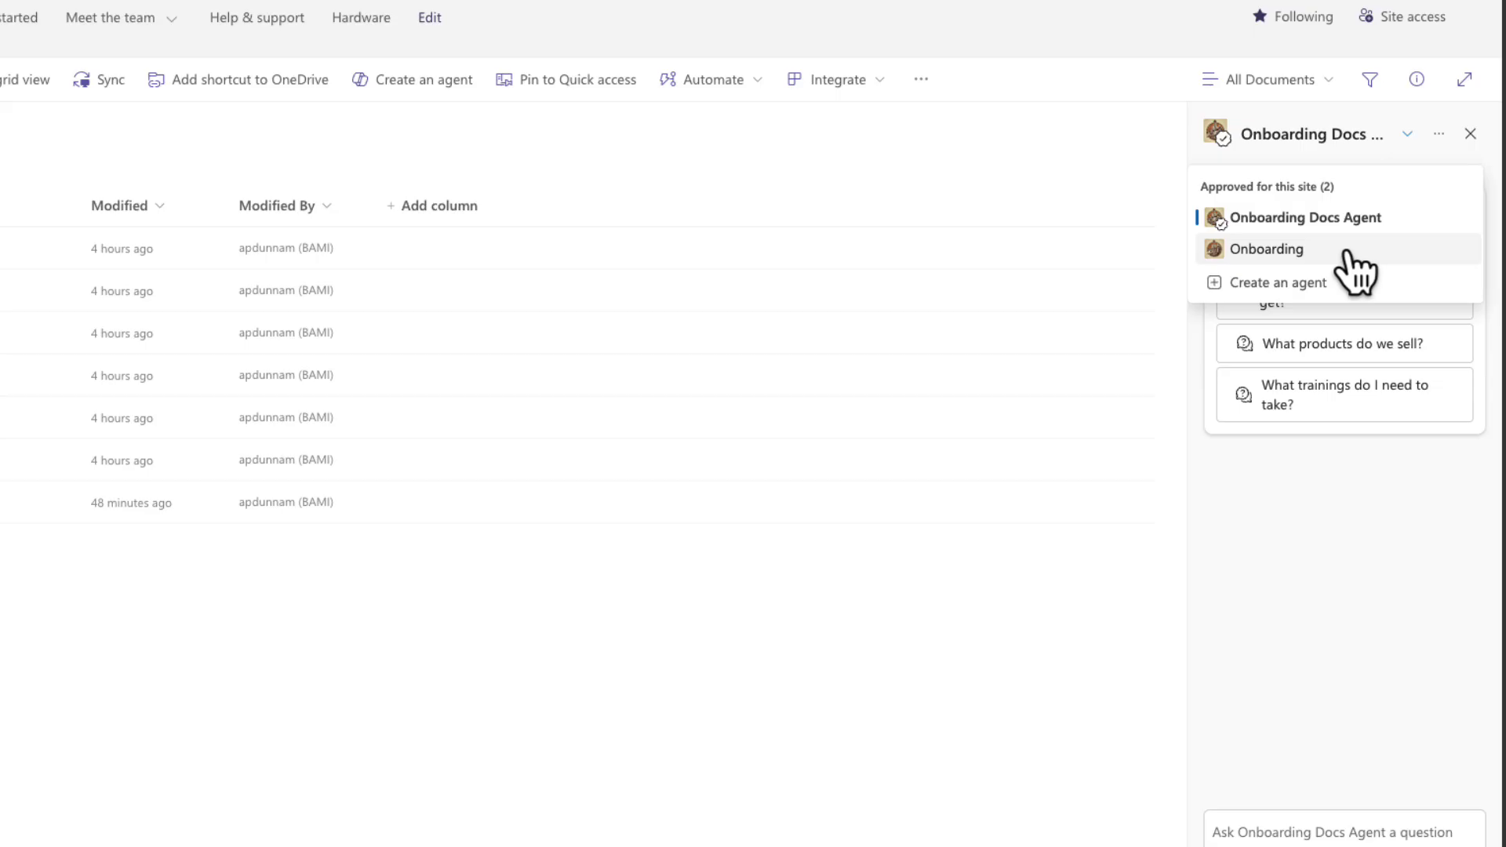
- Open the Onboarding Docs Agent's Edit agent settings and view its Sources tab
{"action": "left_click", "coordinate": [1452, 158]}
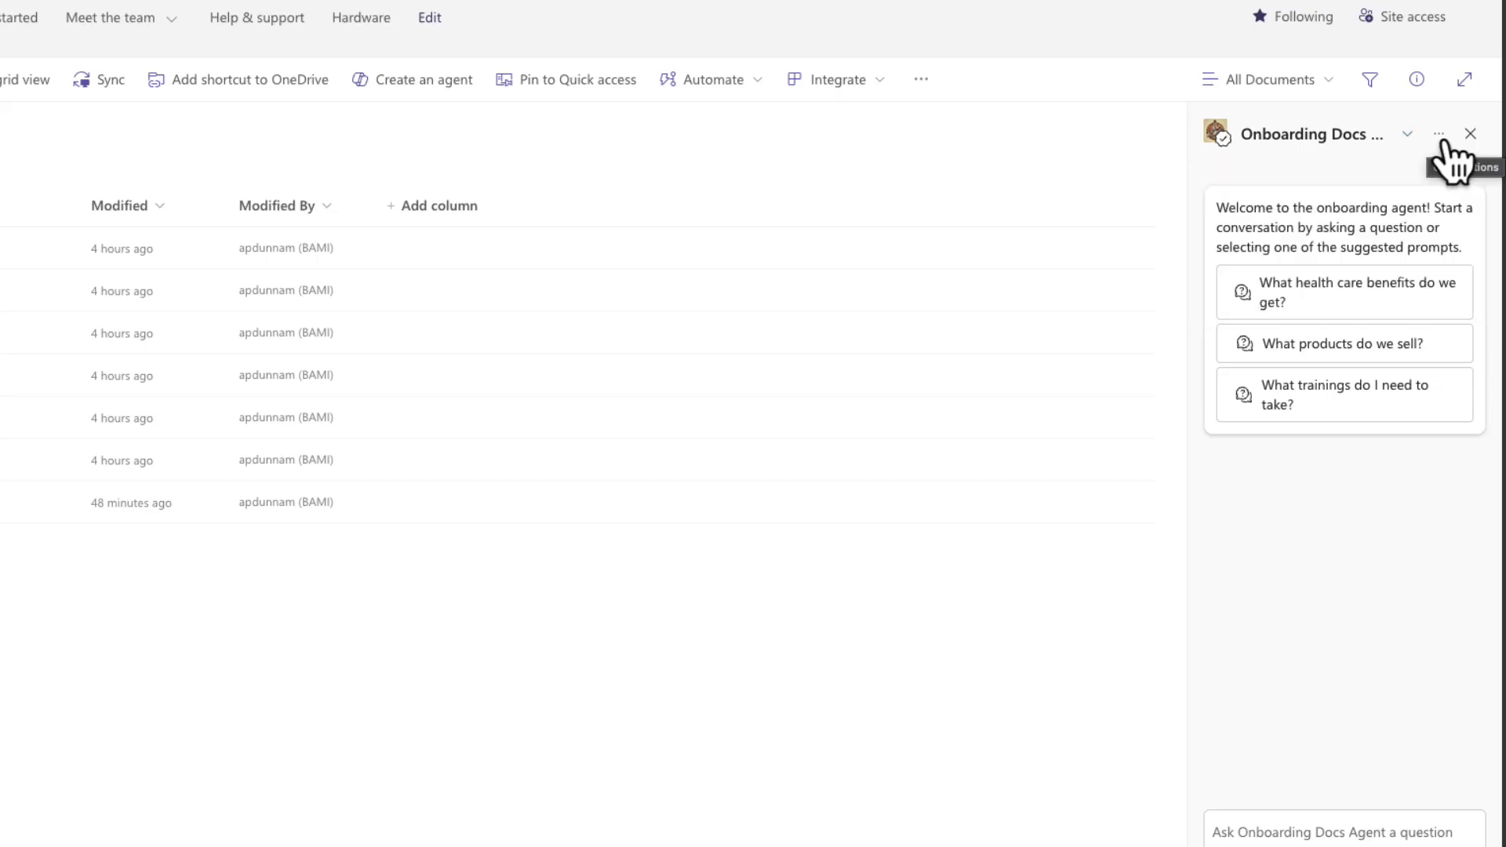
{"action": "left_click", "coordinate": [1439, 137]}
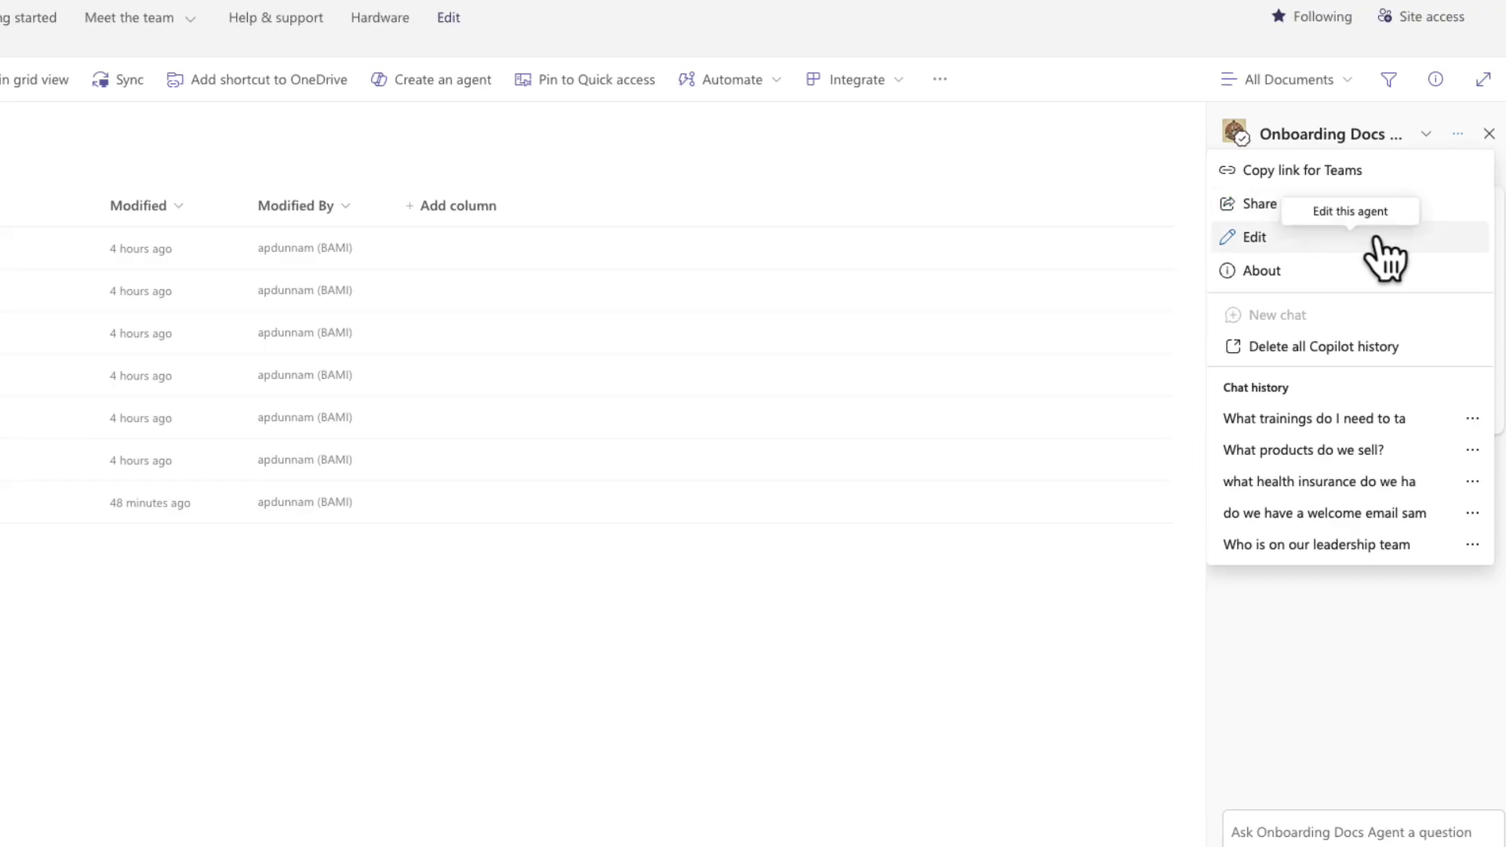
{"action": "left_click", "coordinate": [1365, 240]}
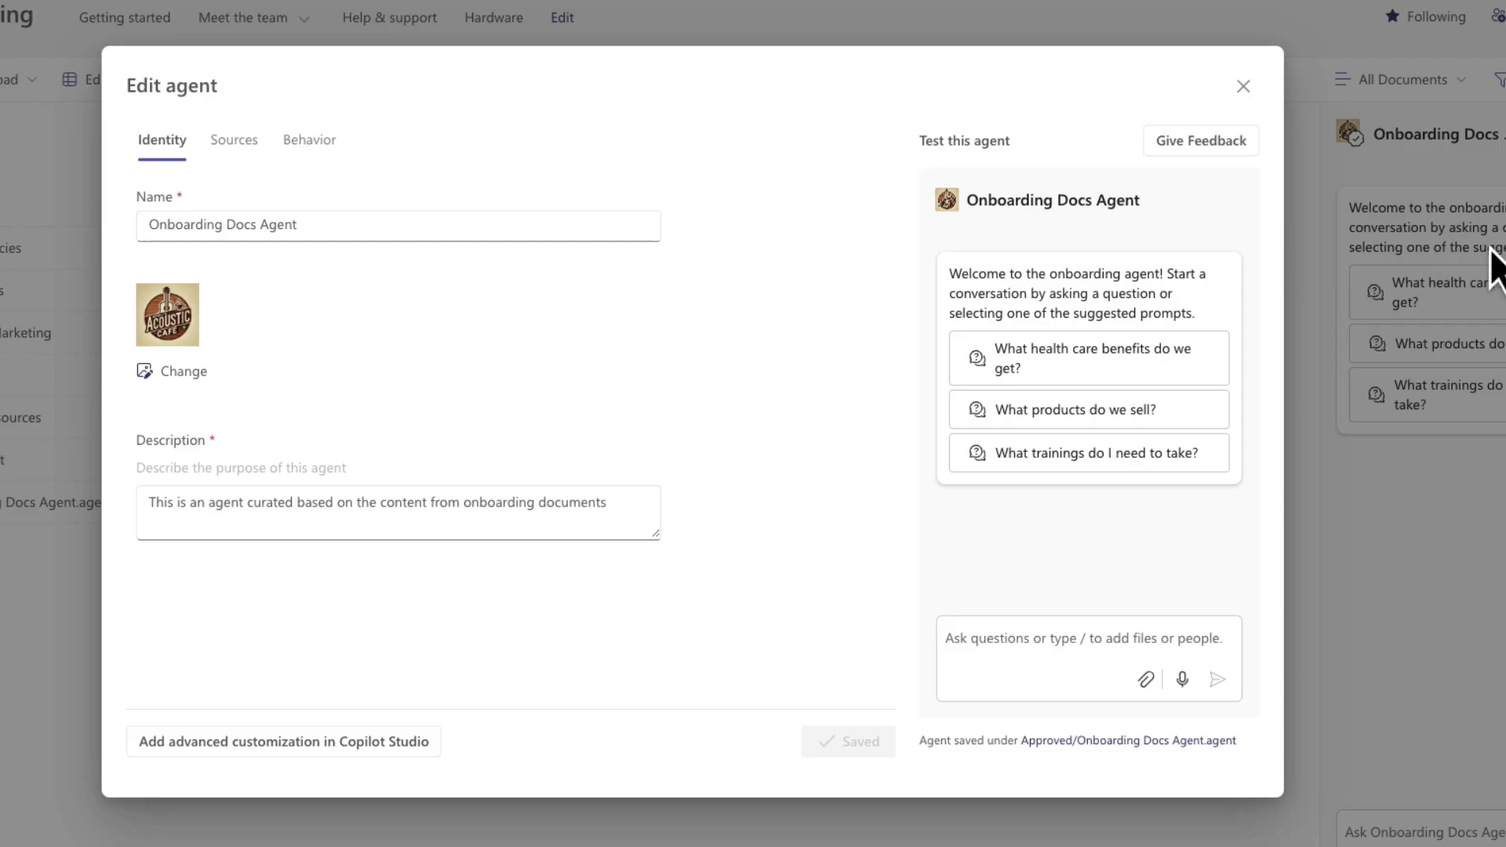
{"action": "left_click", "coordinate": [269, 161]}
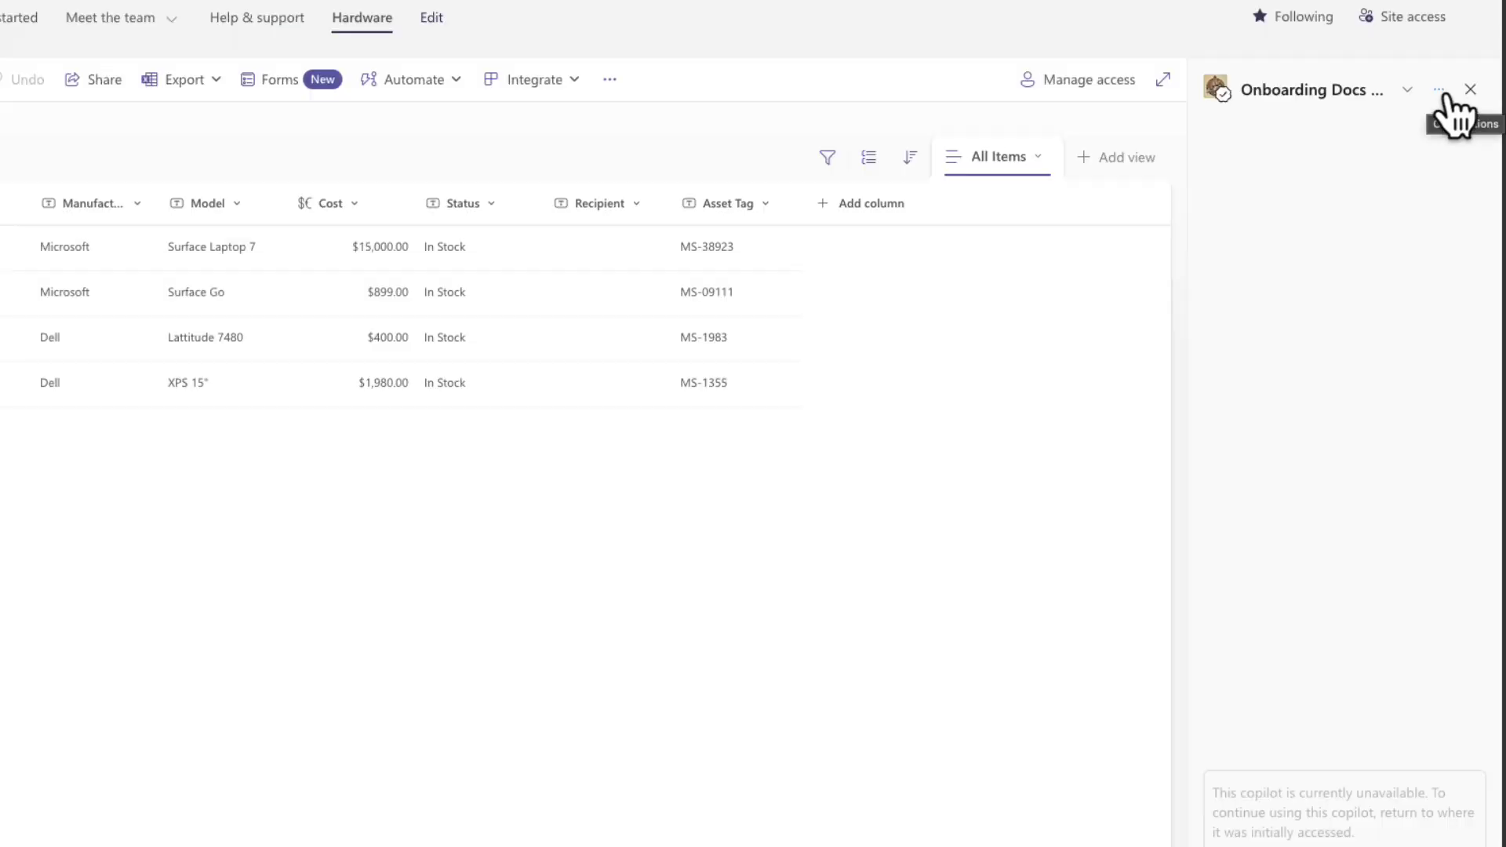
- Reopen the 'what health insurance' conversation from the agent's chat history
{"action": "left_click", "coordinate": [1439, 89]}
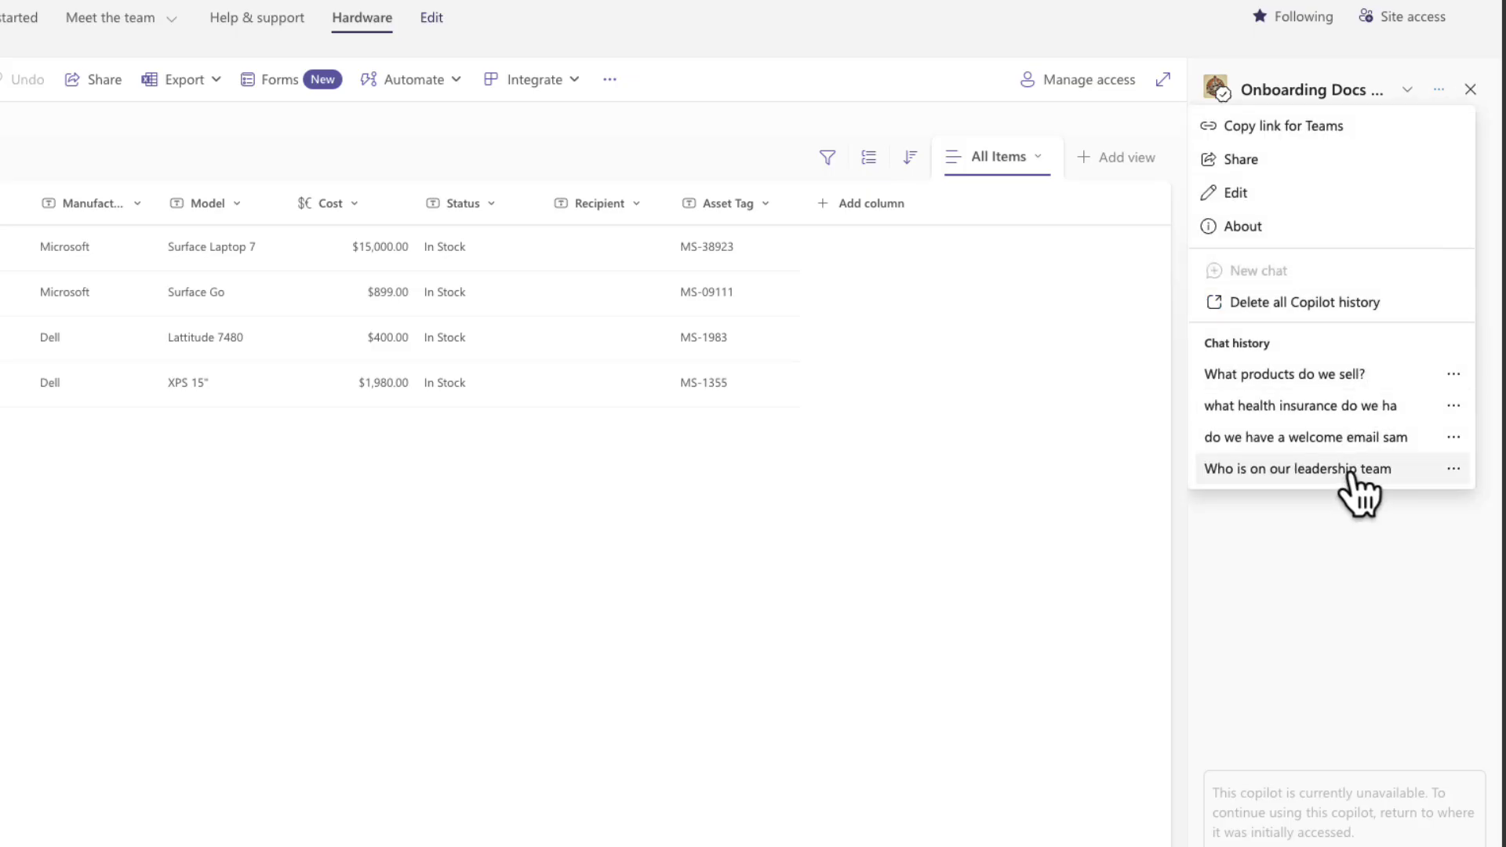
{"action": "left_click", "coordinate": [1355, 405]}
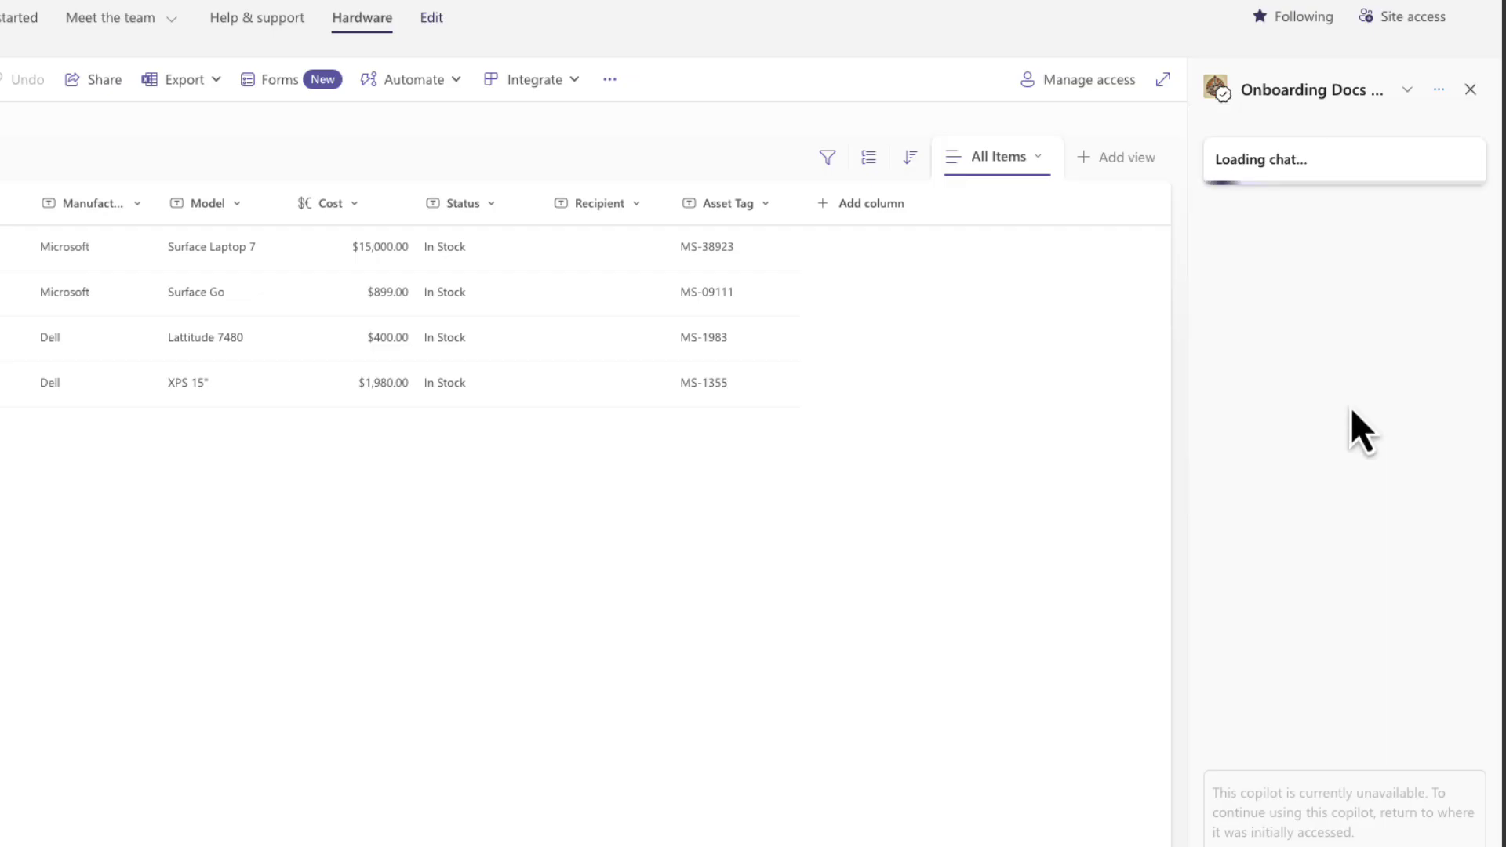